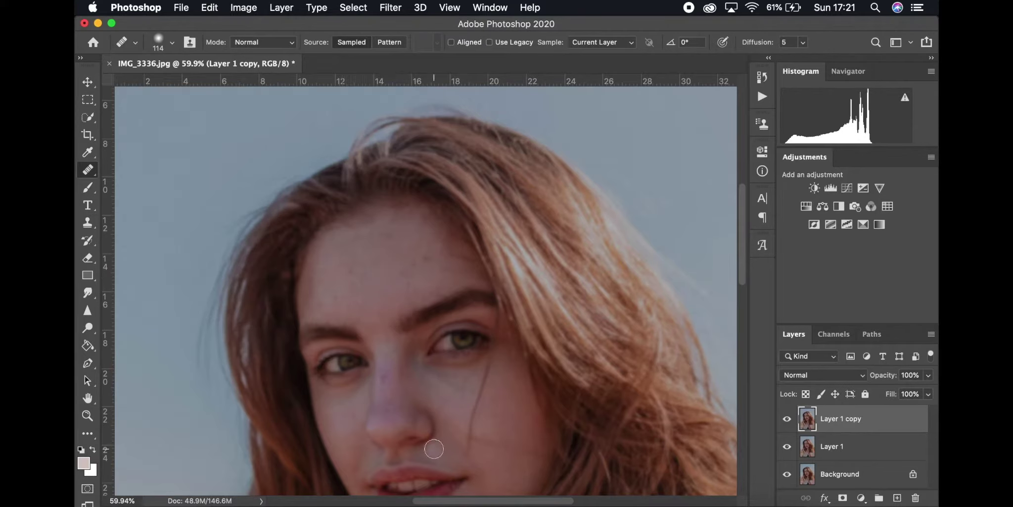
Step: Heal the small blemishes on the forehead with the Healing Brush on Layer 1 copy
scroll(427, 159, "down", 5)
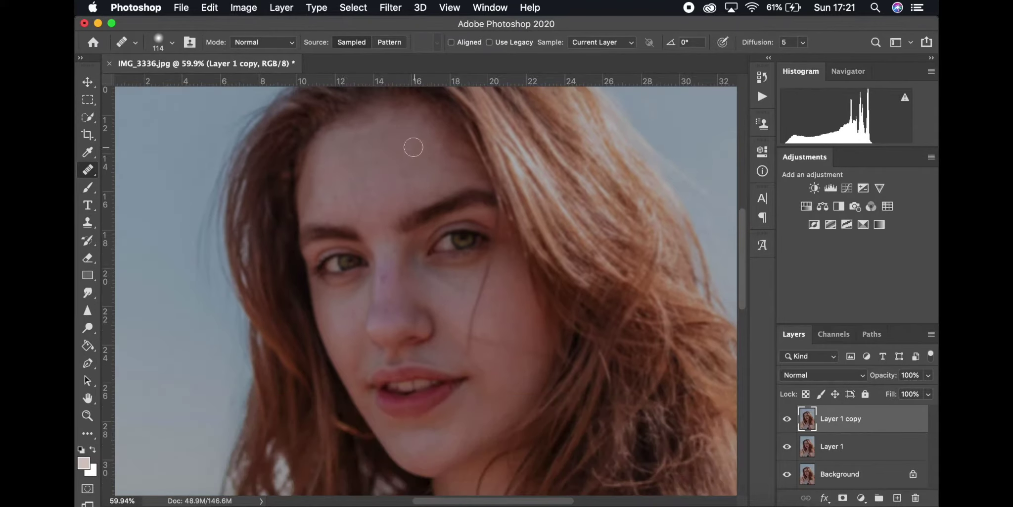
scroll(392, 221, "down", 3)
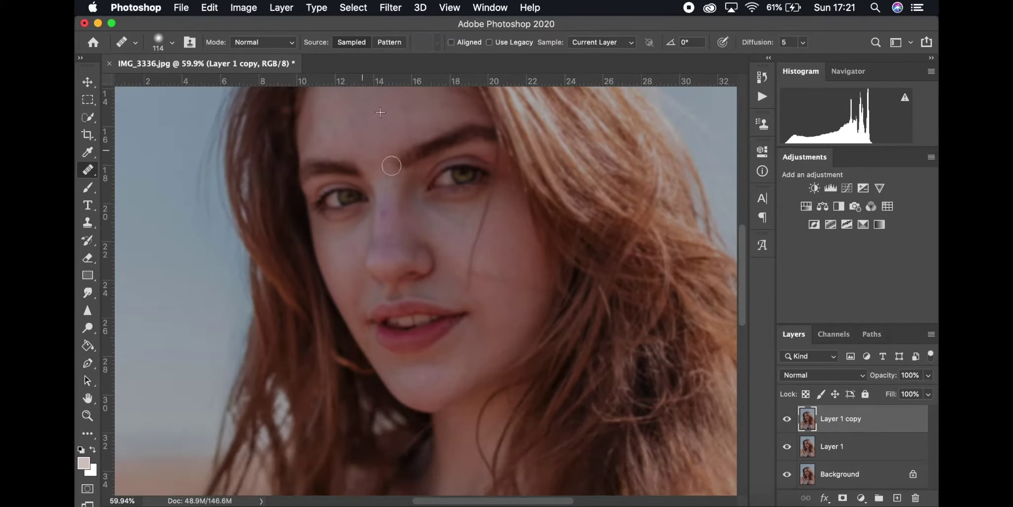
scroll(356, 151, "up", 3)
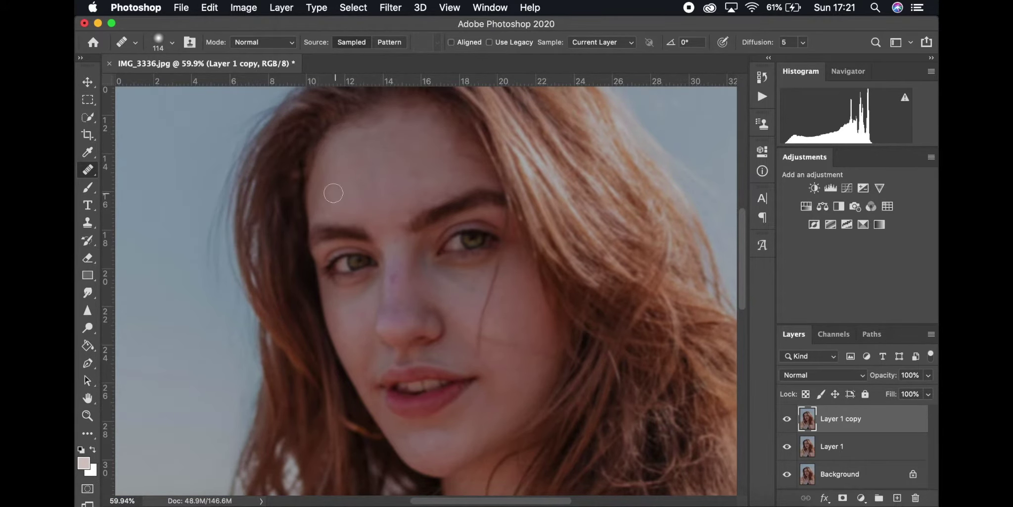
scroll(359, 204, "down", 3)
scroll(371, 213, "up", 3)
Step: Switch to the Clone Stamp tool and set its flow to 55% and its brush size to 71 px
key("s")
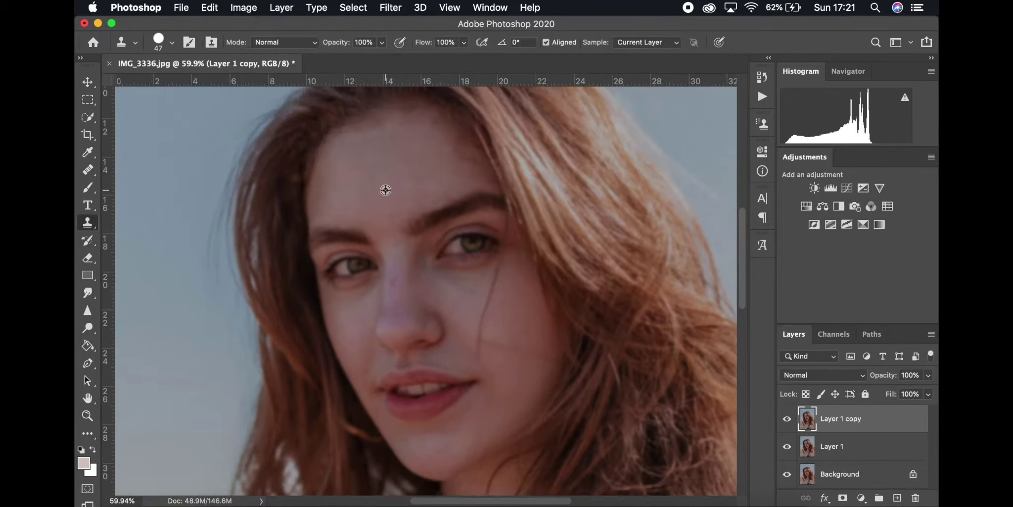
left_click(382, 43)
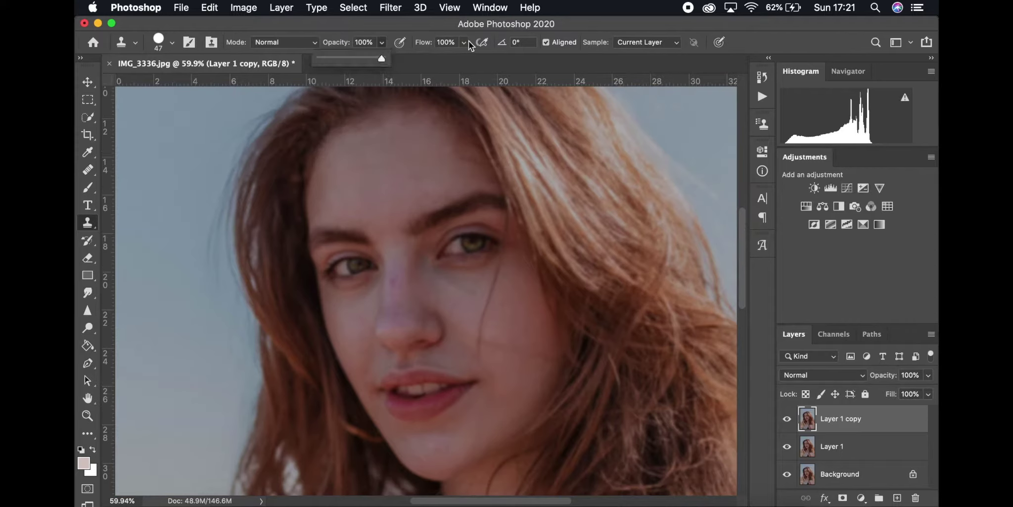
left_click(465, 42)
left_click_drag(465, 59, 436, 59)
left_click(382, 43)
left_click(173, 42)
type("71")
Step: Try to even out the facial skin using the Clone Stamp with a soft 99 px brush at 100% flow
left_click(465, 42)
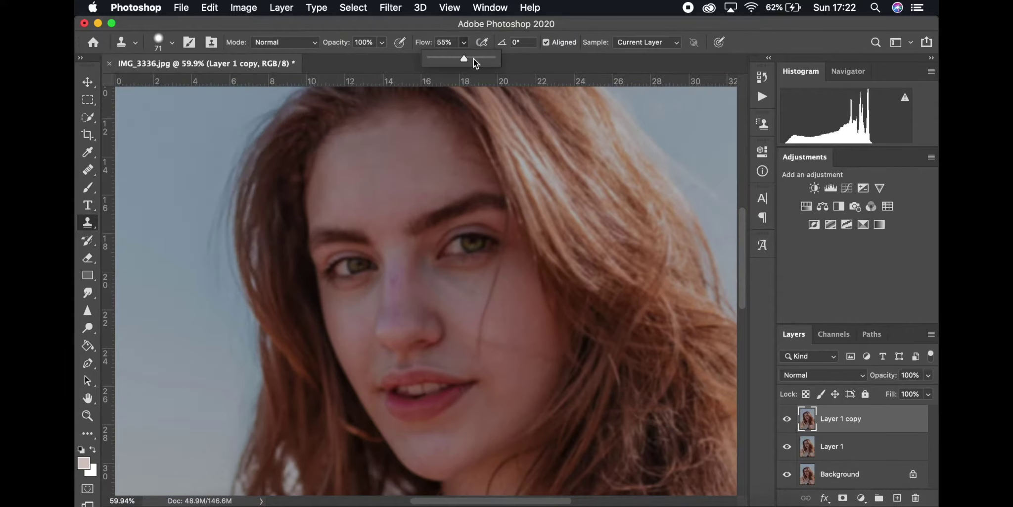
left_click(172, 42)
left_click(399, 165)
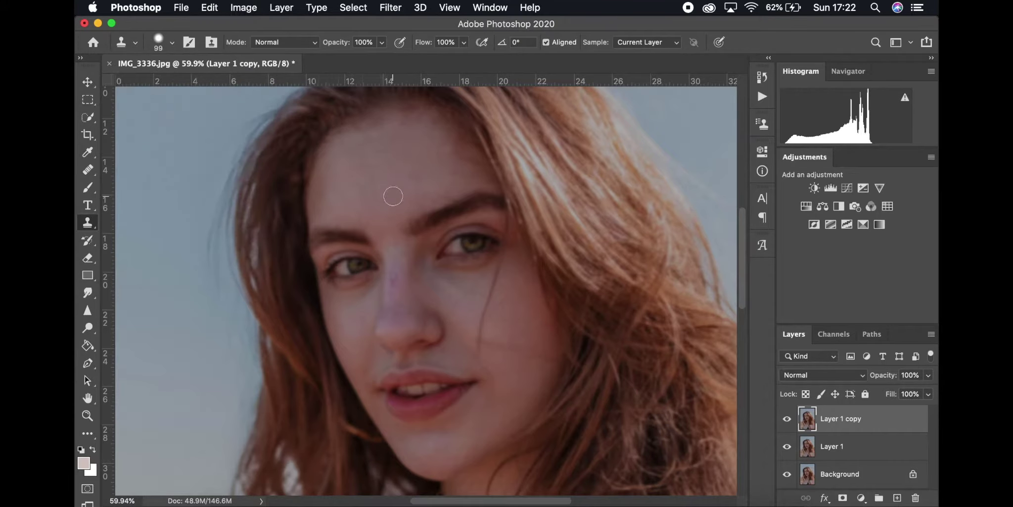
left_click(172, 43)
left_click_drag(192, 115, 170, 115)
left_click(394, 160)
scroll(466, 283, "down", 5)
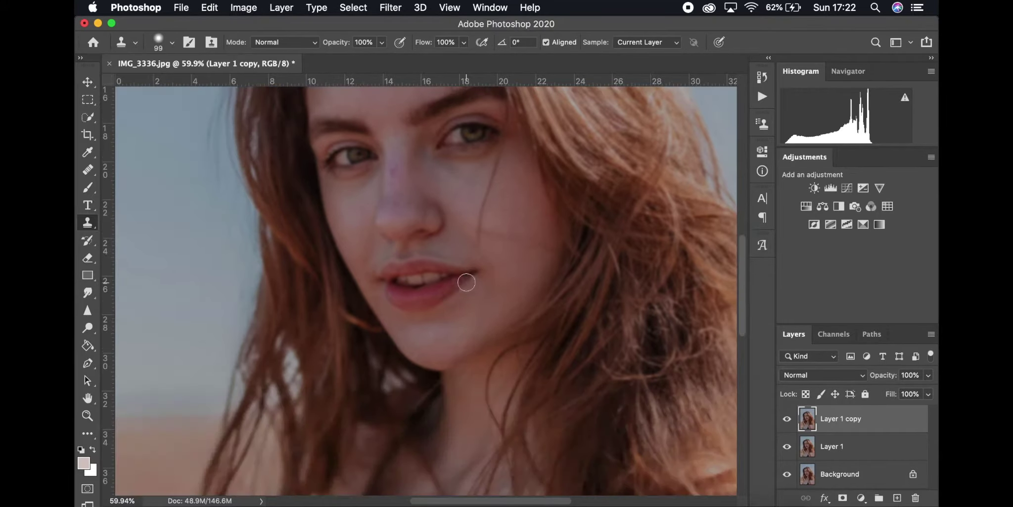
scroll(350, 209, "up", 7)
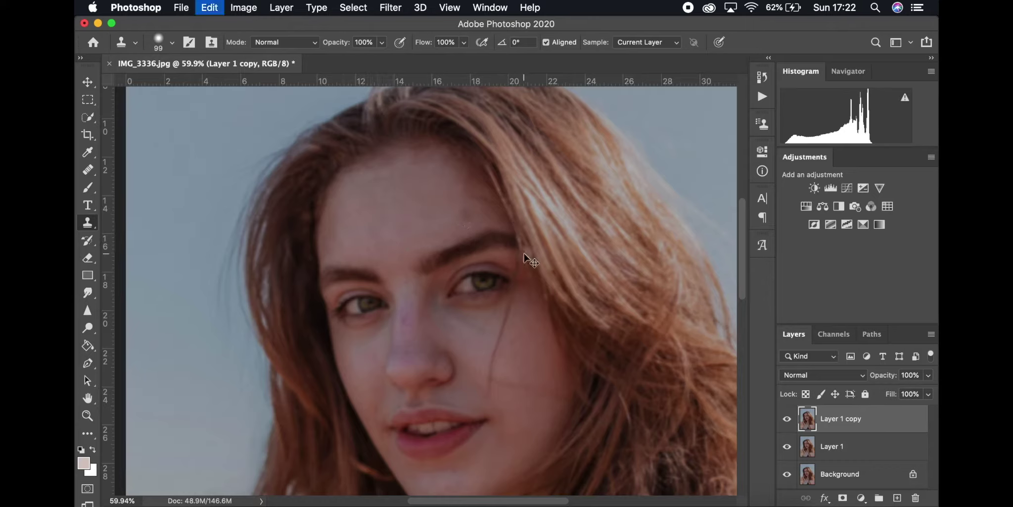
Step: Return to the Healing Brush and smooth the forehead skin above and between the eyebrows
key("j")
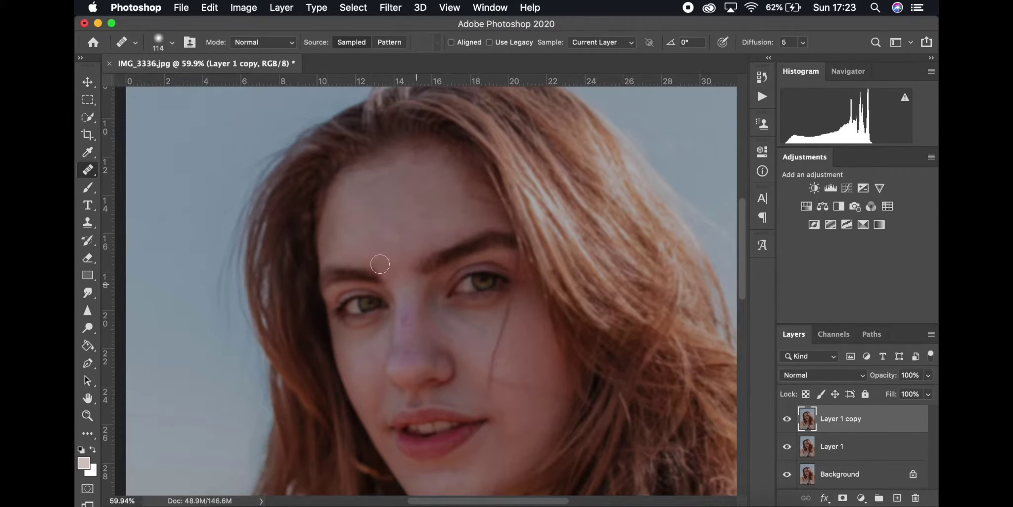
scroll(384, 223, "down", 2)
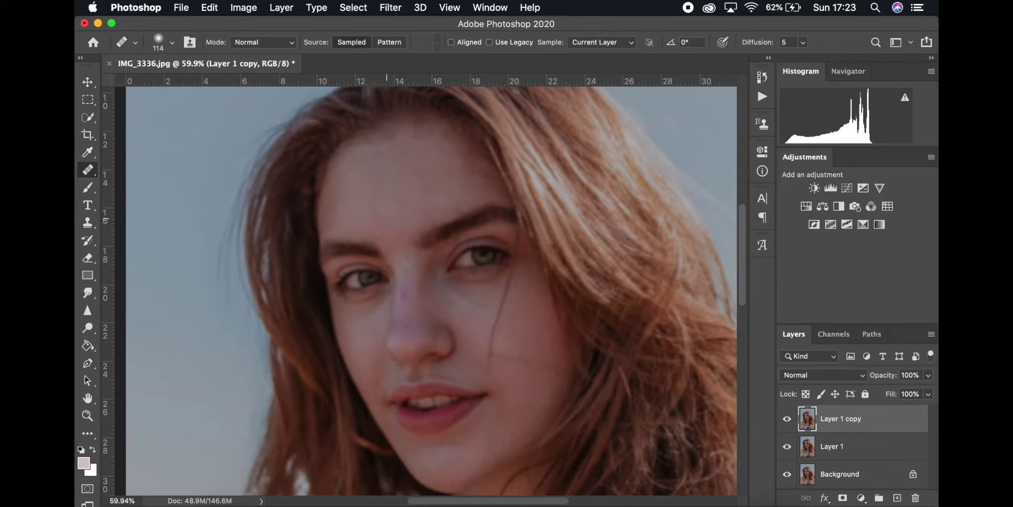
scroll(406, 230, "down", 5)
scroll(419, 198, "up", 5)
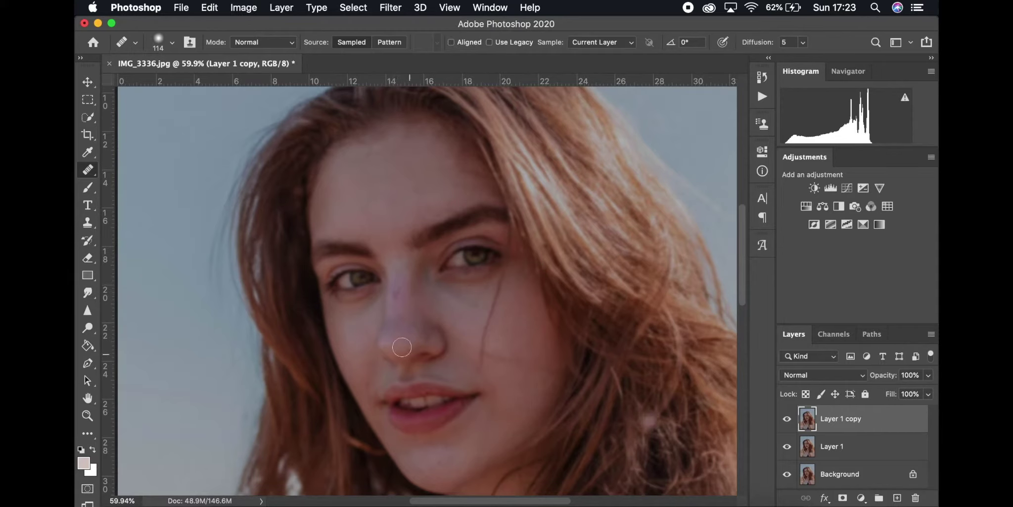
Step: Heal the uneven skin around the nose, mouth and chin
scroll(448, 255, "down", 10)
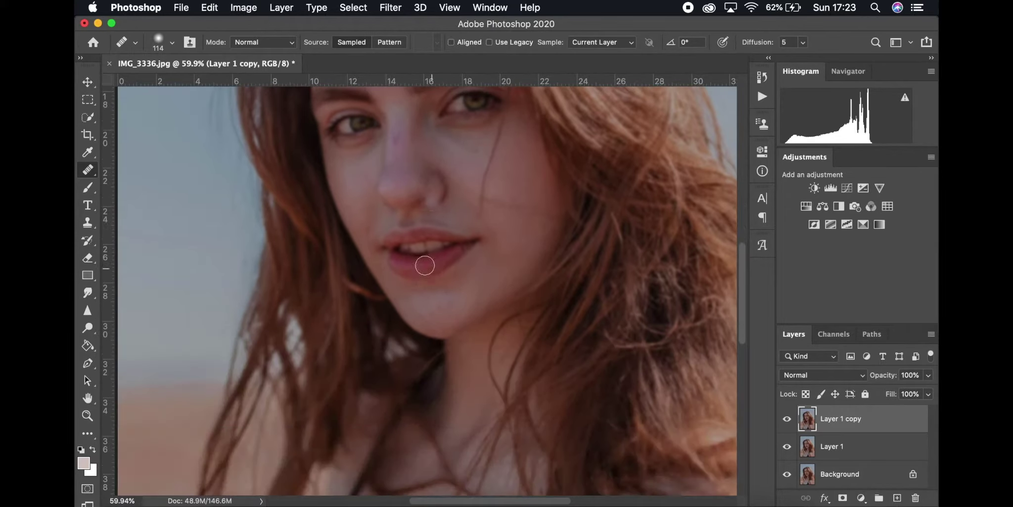
scroll(424, 265, "up", 4)
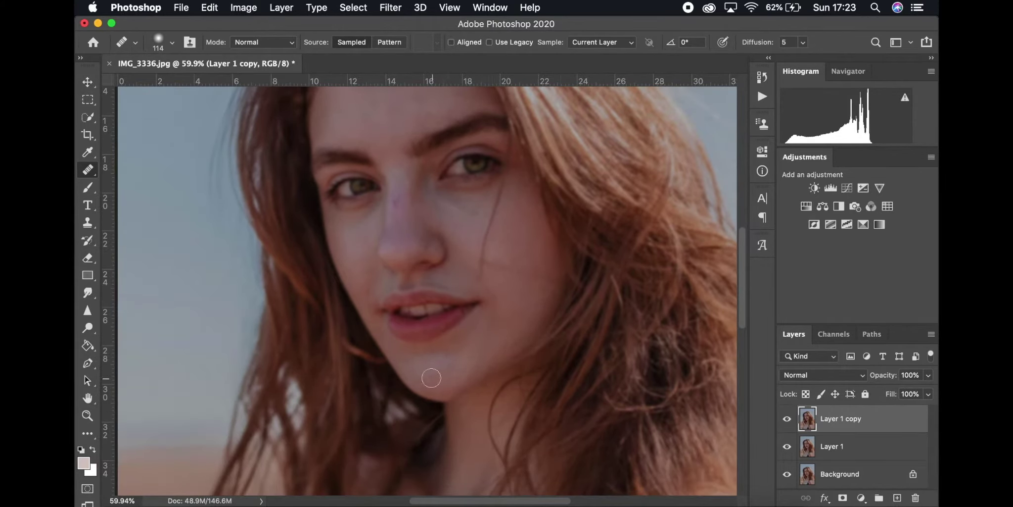
scroll(382, 297, "up", 5)
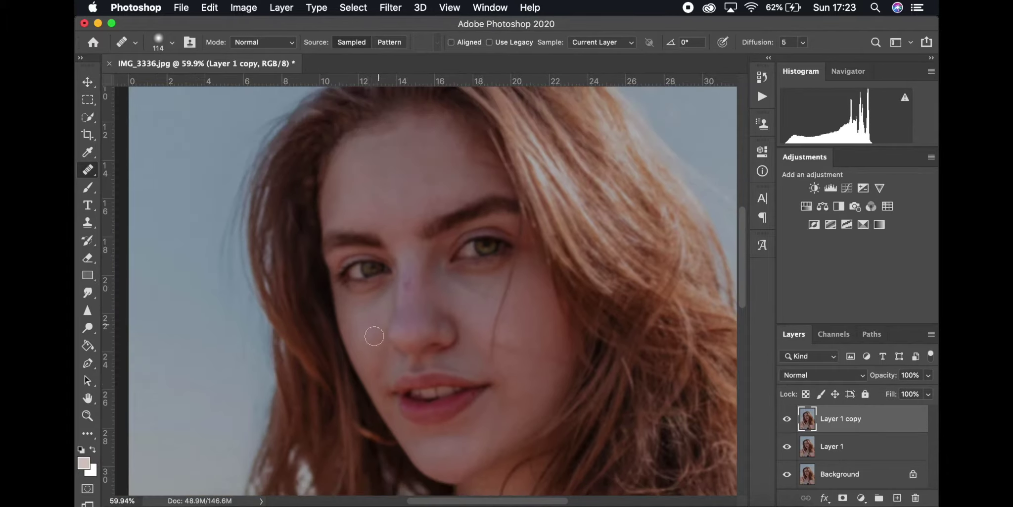
Step: Heal the remaining unevenness on the forehead and undo the last healing stroke
scroll(502, 376, "up", 5)
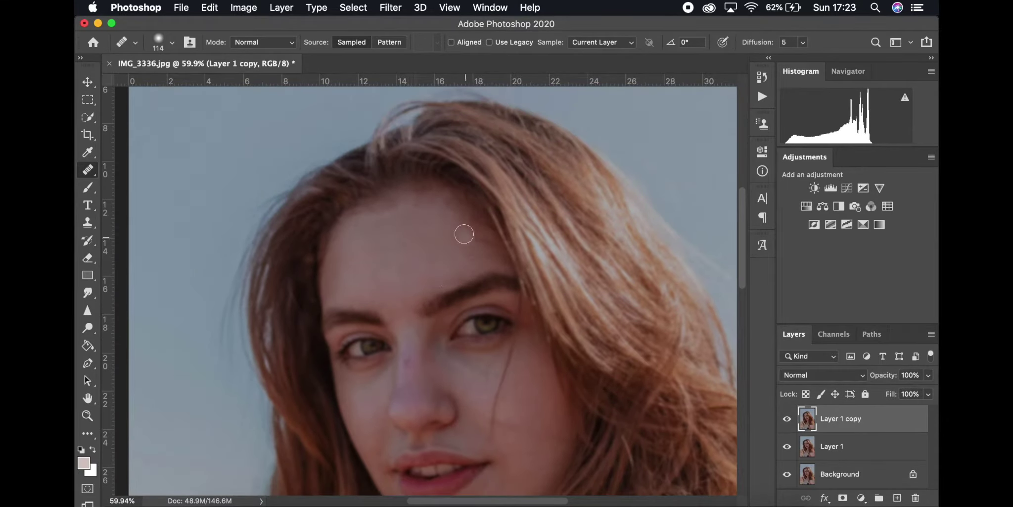
scroll(473, 250, "down", 3)
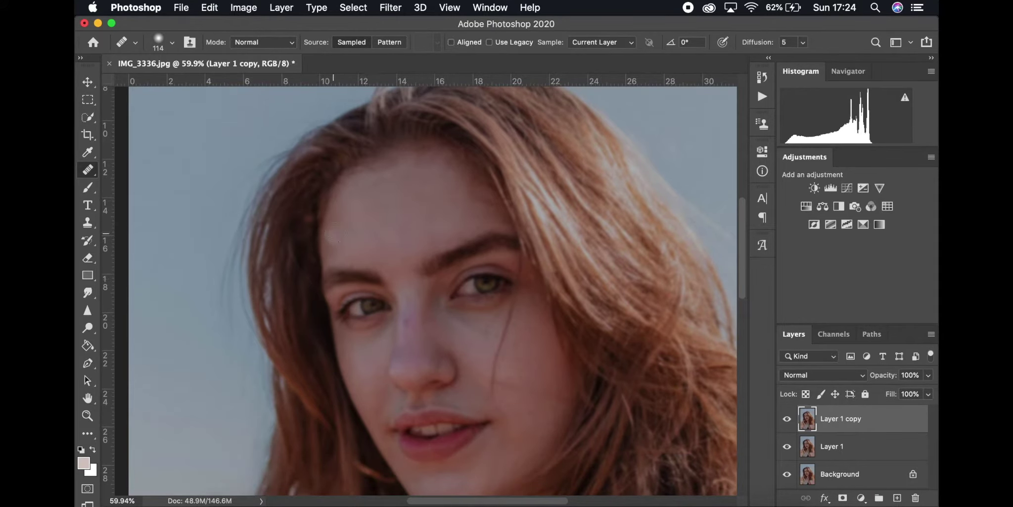
scroll(360, 209, "down", 3)
left_click(357, 323, "alt")
key("super+z")
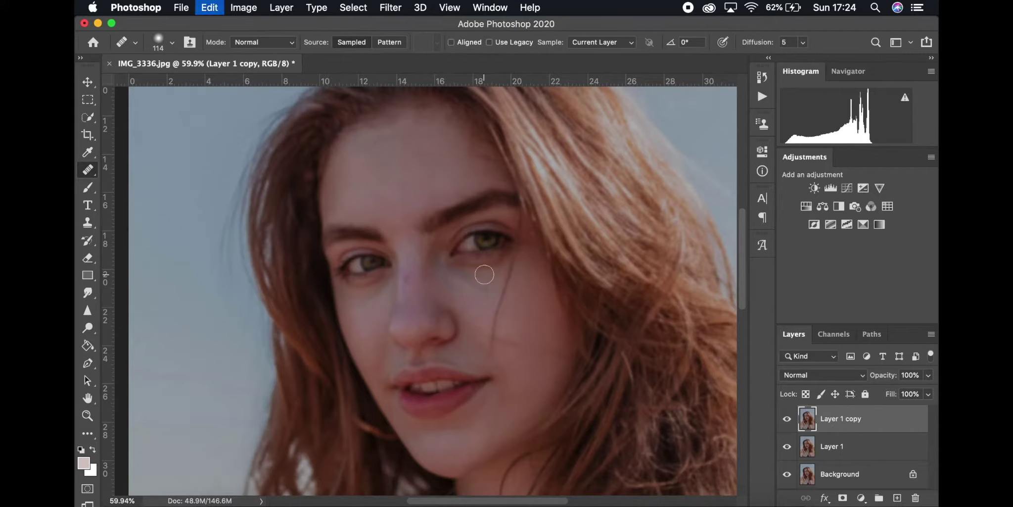
Step: Heal the skin under the eye and on the cheek beside the stray hair strand
scroll(541, 344, "down", 15)
scroll(579, 358, "right", 5)
scroll(568, 488, "up", 13)
scroll(568, 489, "left", 4)
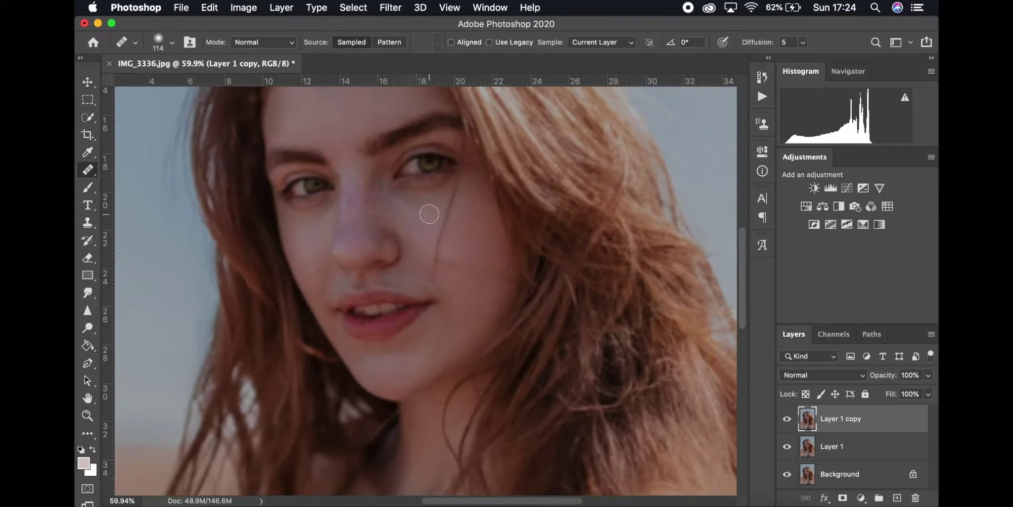
Step: Heal the uneven patches on the upper forehead, the chin and along the jaw
scroll(429, 213, "up", 6)
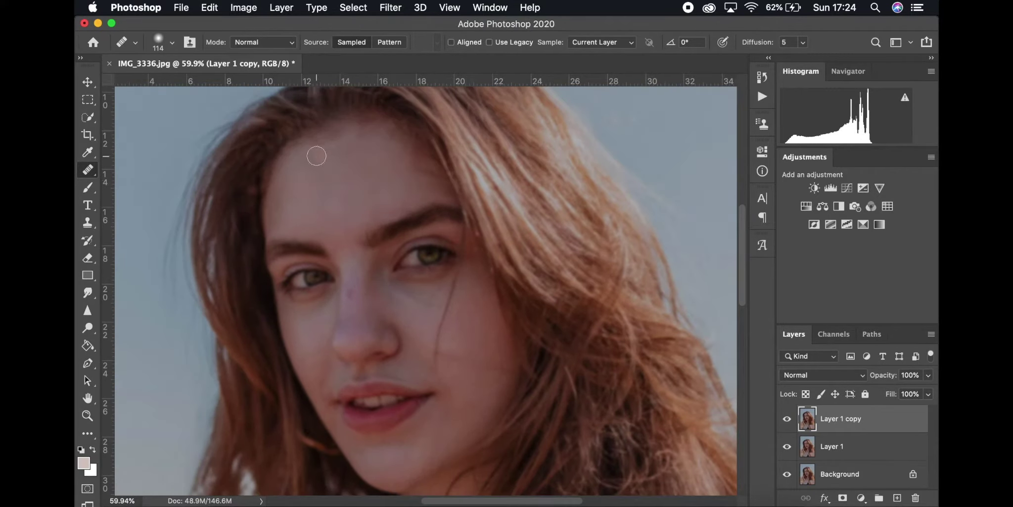
scroll(488, 325, "down", 6)
scroll(412, 206, "down", 3)
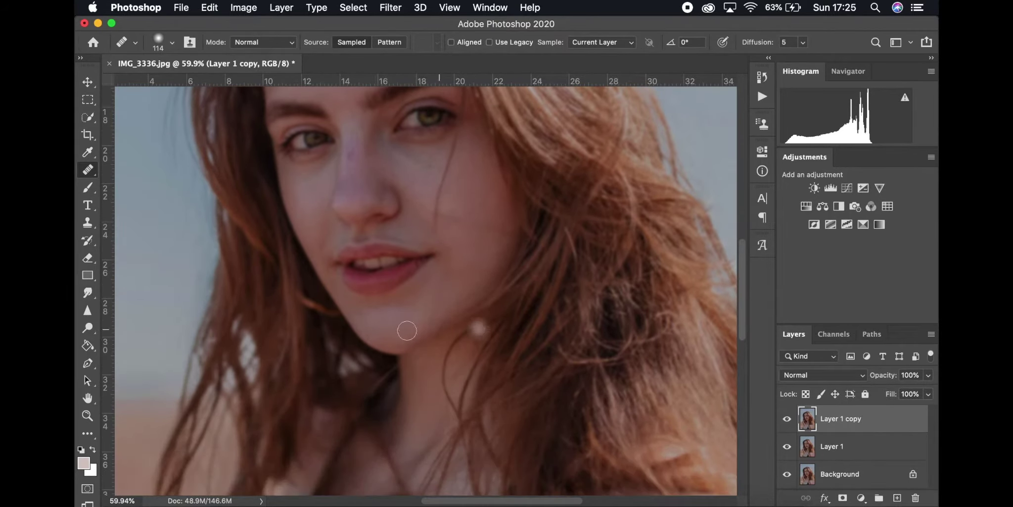
scroll(307, 255, "up", 4)
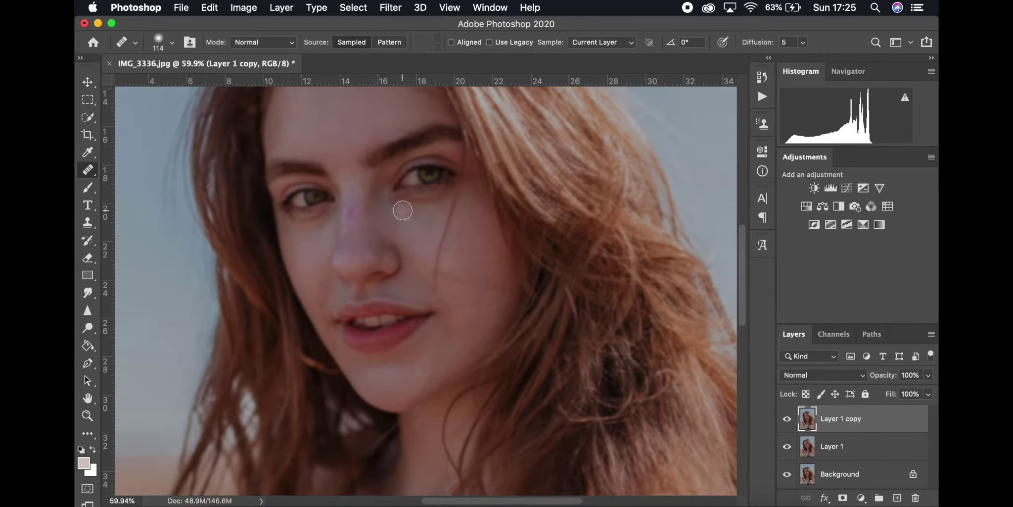
Step: Reduce the Healing Brush to 53 px with a lower hardness and heal the skin along the side of the nose
scroll(362, 220, "up", 4)
right_click(378, 285)
left_click(433, 311)
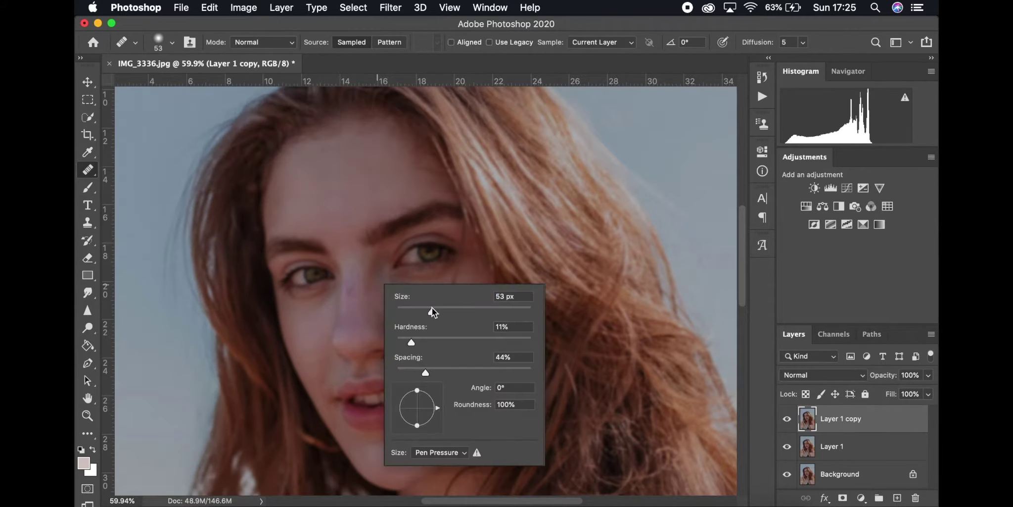
left_click(404, 342)
left_click(397, 269)
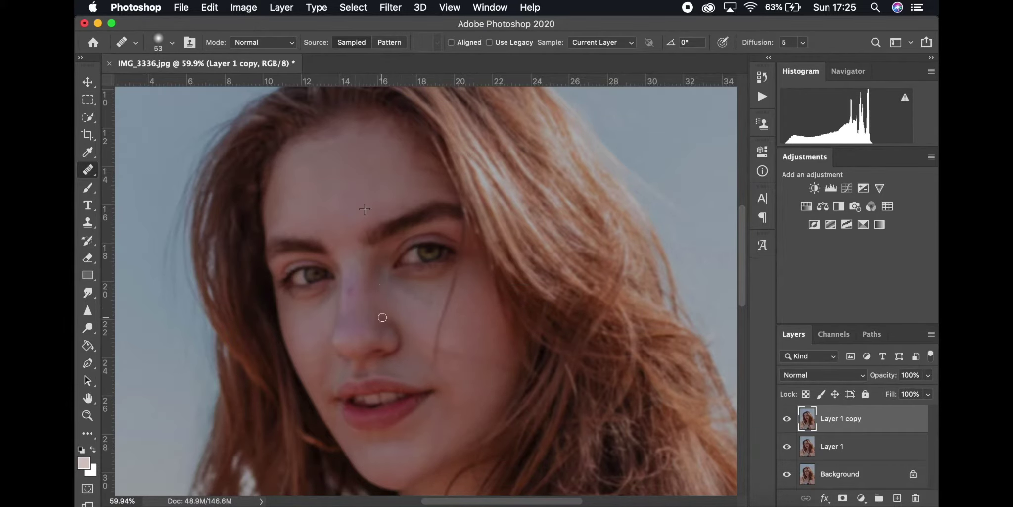
scroll(392, 305, "up", 2)
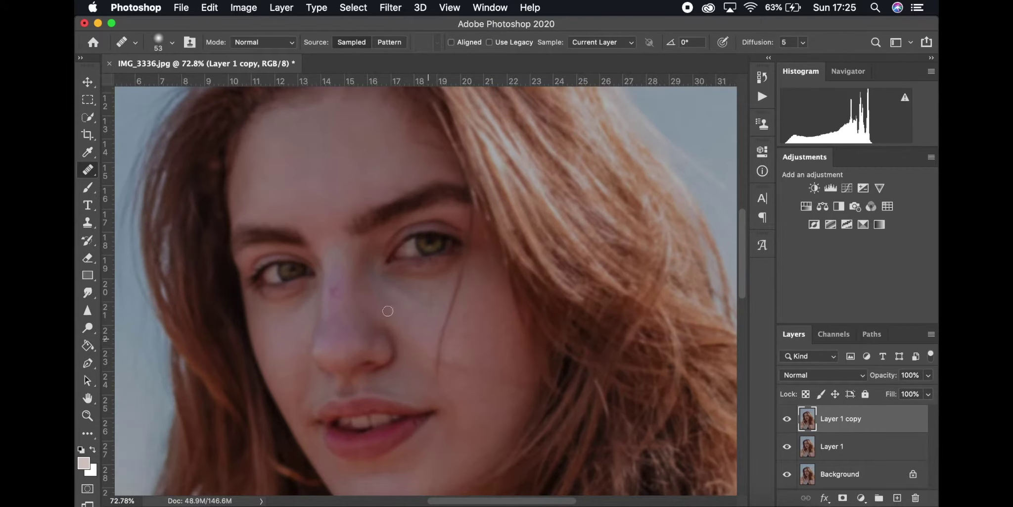
Step: Smooth the skin with the Healing Brush enlarged to 75 px and undo the last two strokes near the mouth
scroll(438, 325, "down", 1)
right_click(311, 144)
left_click_drag(369, 167, 378, 167)
left_click(293, 144)
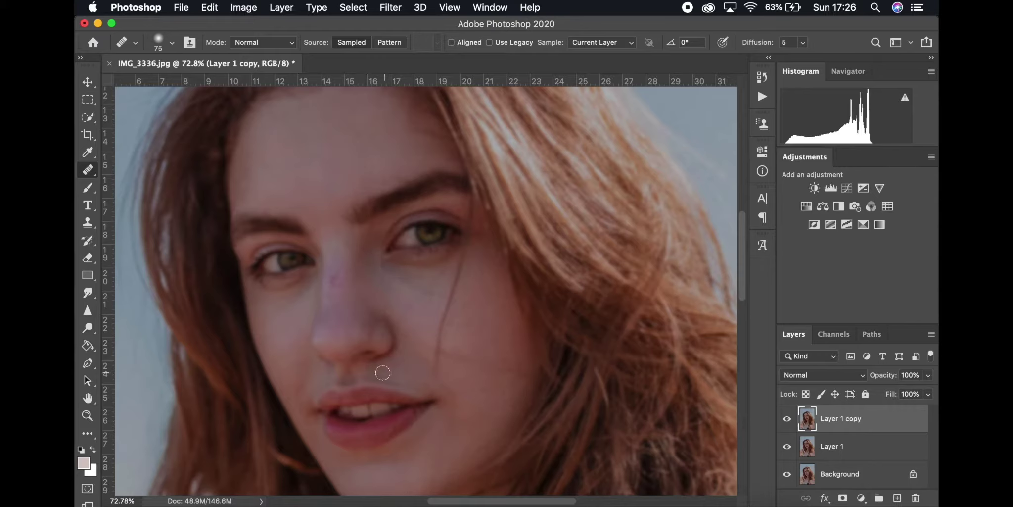
key("super+z")
key("super+z")
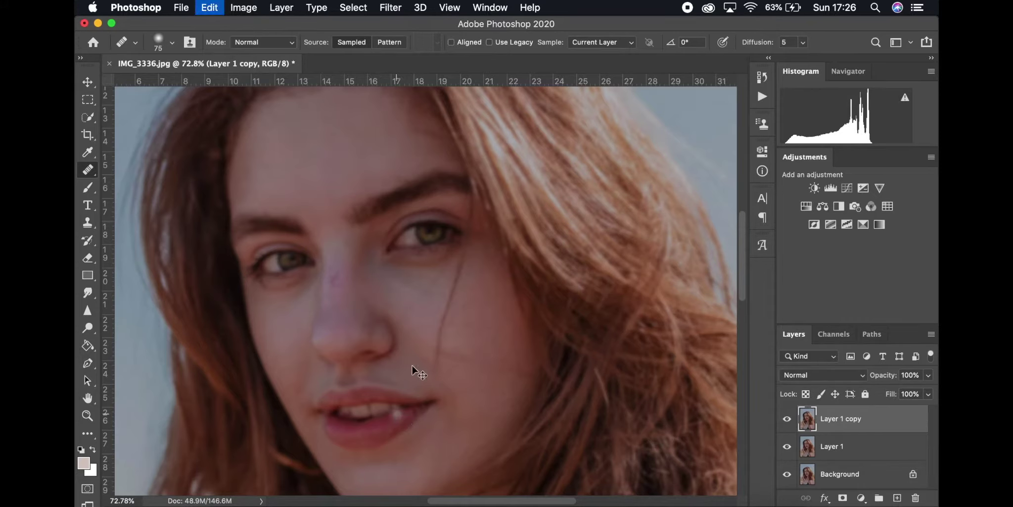
Step: Heal the skin below the lips and on the lower cheek near the jaw
scroll(416, 376, "down", 3)
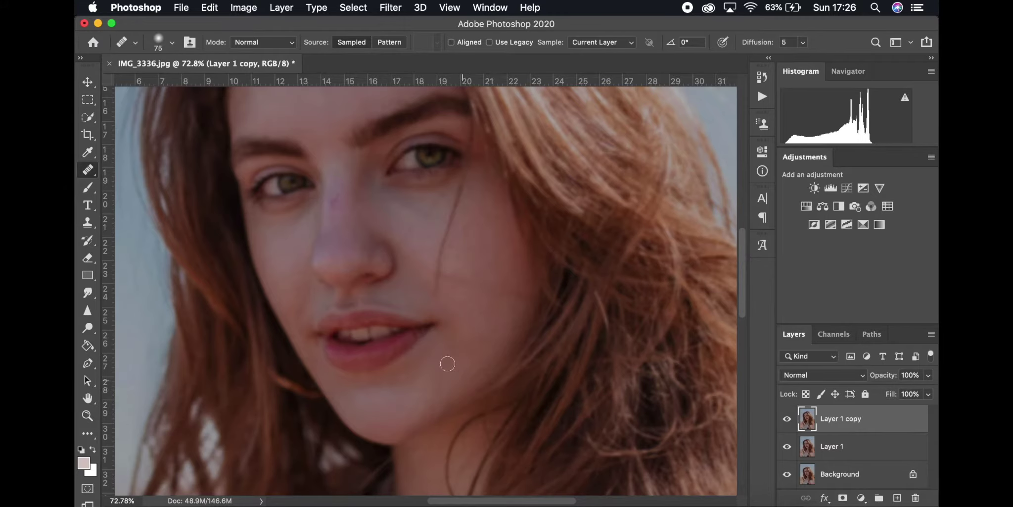
left_click(410, 376)
left_click(462, 392)
scroll(457, 403, "up", 3)
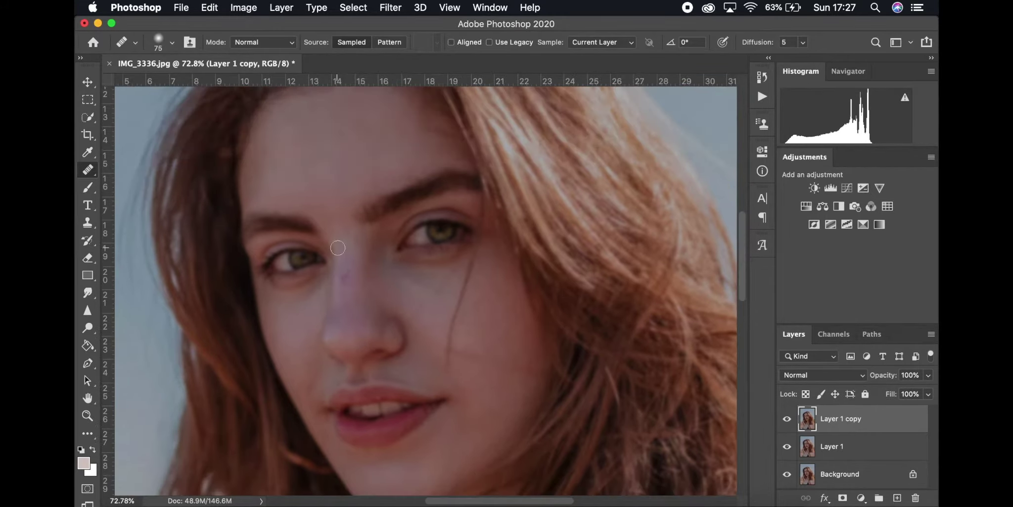
Step: Touch up the forehead, the cheek beside the nose and the area around the nostrils with the Healing Brush
scroll(346, 203, "down", 8)
scroll(362, 240, "up", 10)
scroll(362, 240, "left", 4)
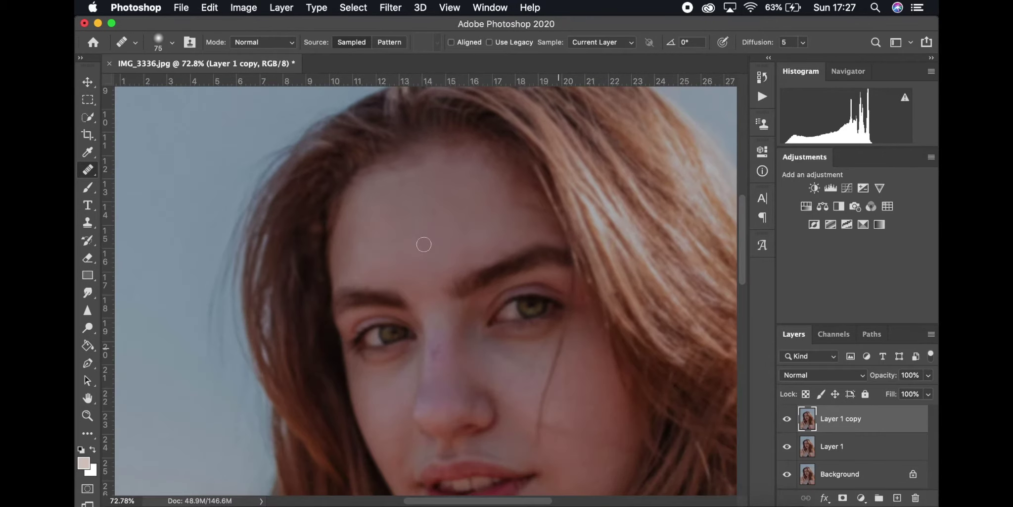
scroll(426, 248, "down", 3)
scroll(387, 320, "down", 2)
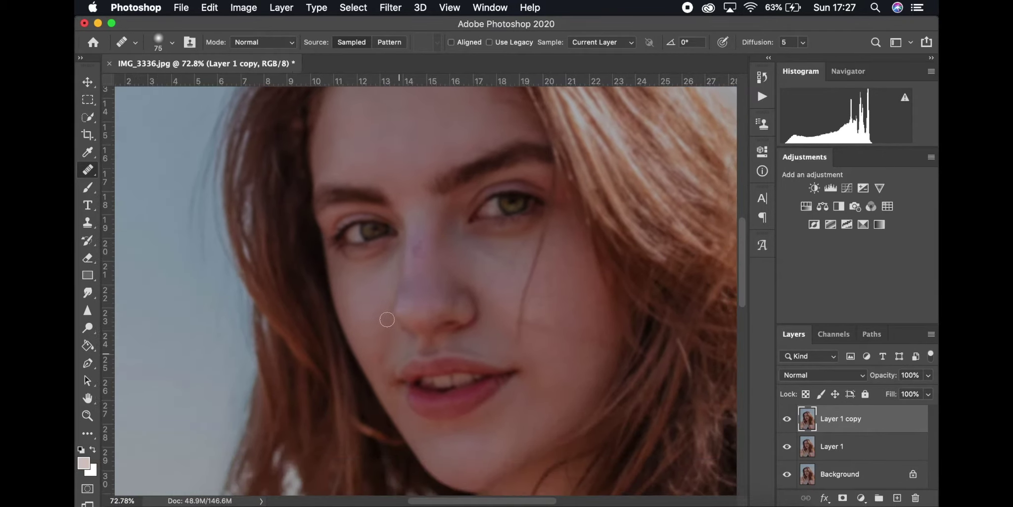
scroll(448, 228, "down", 2)
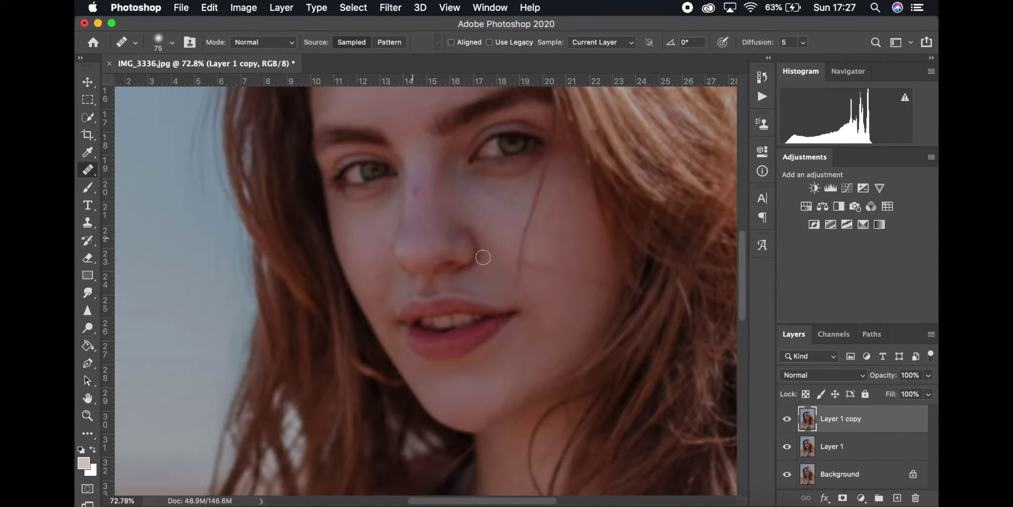
Step: Add a layer mask to Layer 1 copy and paint it black around the face with a soft Brush enlarged to 2120 px
left_click(843, 497)
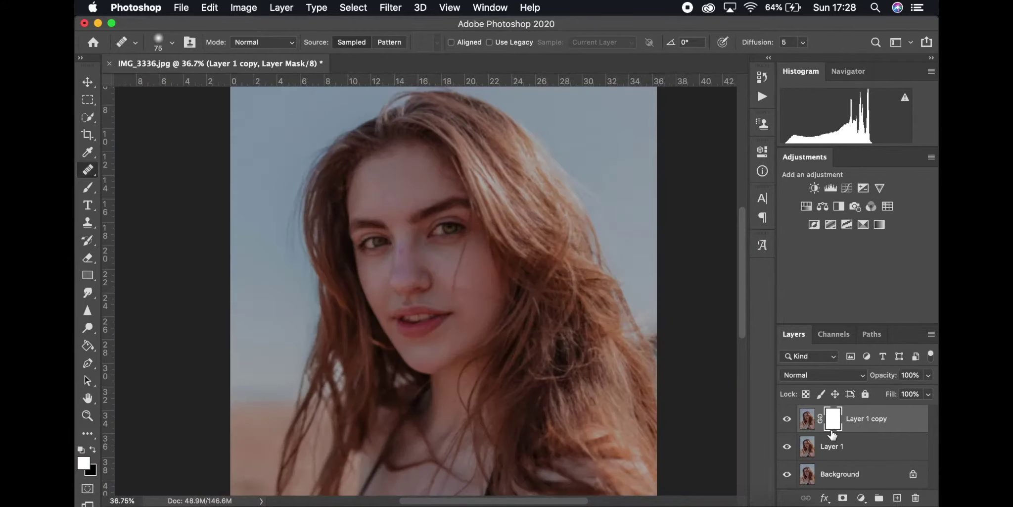
left_click(88, 187)
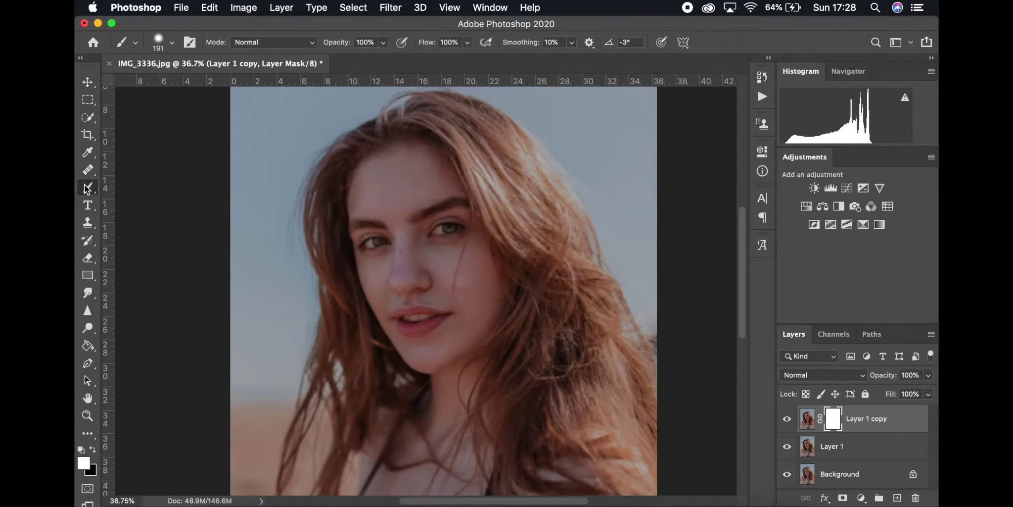
left_click(91, 450)
scroll(327, 283, "down", 5)
right_click(328, 283)
left_click(471, 319)
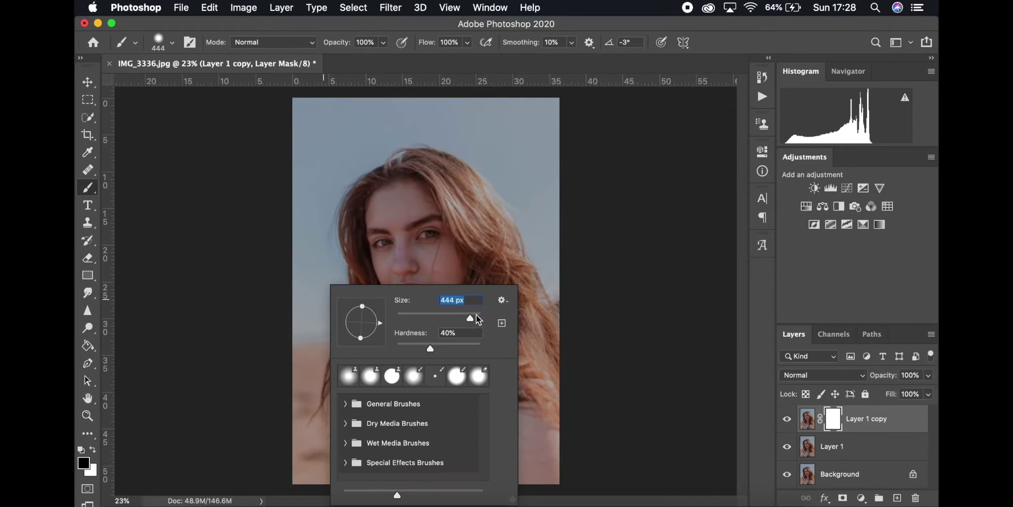
left_click(539, 154)
mouse_move(516, 149)
left_mouse_down()
mouse_move(267, 445)
mouse_move(568, 342)
mouse_move(540, 181)
mouse_move(308, 92)
mouse_move(289, 177)
mouse_move(298, 411)
left_mouse_up()
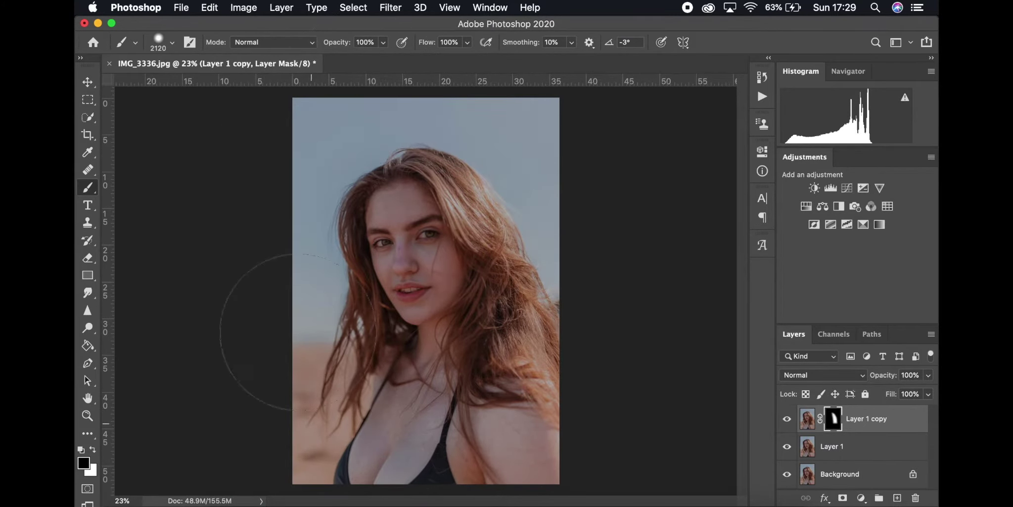
Step: Set the Brush to 83 px with 67% hardness and paint white on the mask over the forehead and the facial skin
scroll(296, 327, "up", 5)
scroll(295, 327, "up", 1)
key("x")
right_click(316, 171)
type("83")
key("Tab")
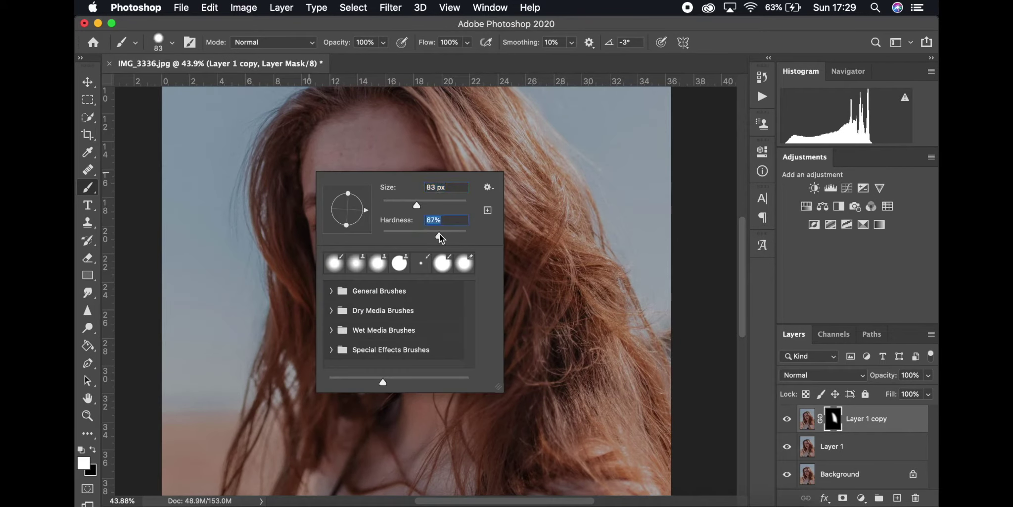
key("Return")
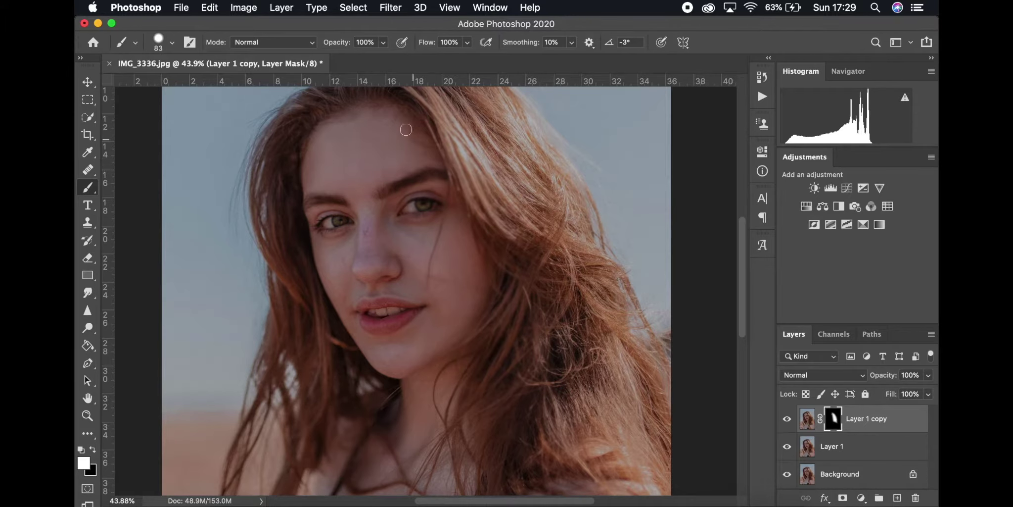
scroll(406, 223, "up", 2)
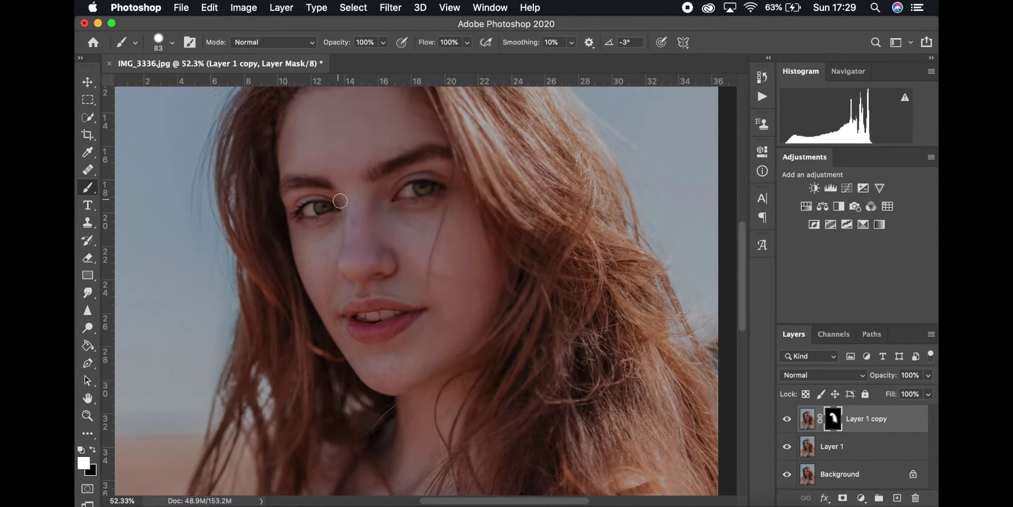
Step: Set the Brush to 33 px with 29% hardness and paint black on the mask over the eyes and eyebrows
right_click(407, 212)
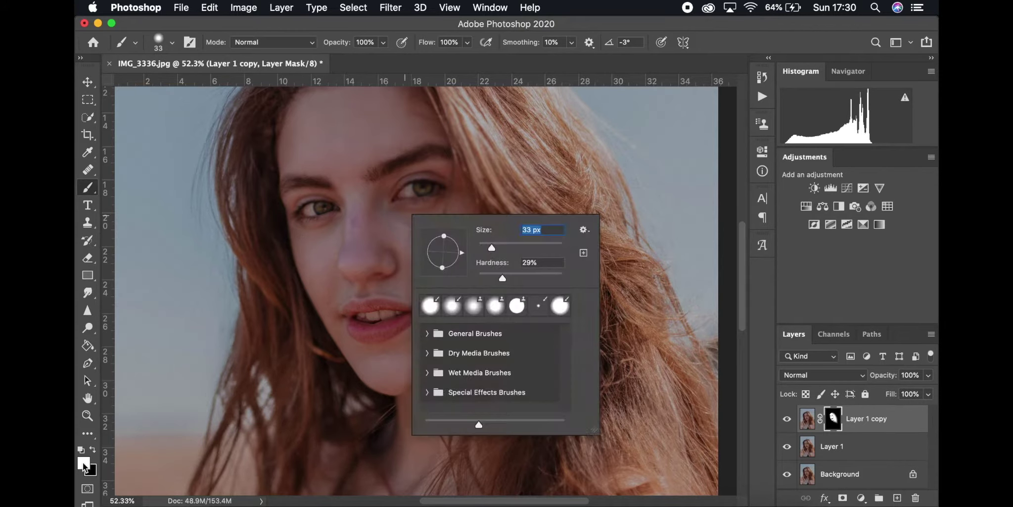
key("Return")
key("x")
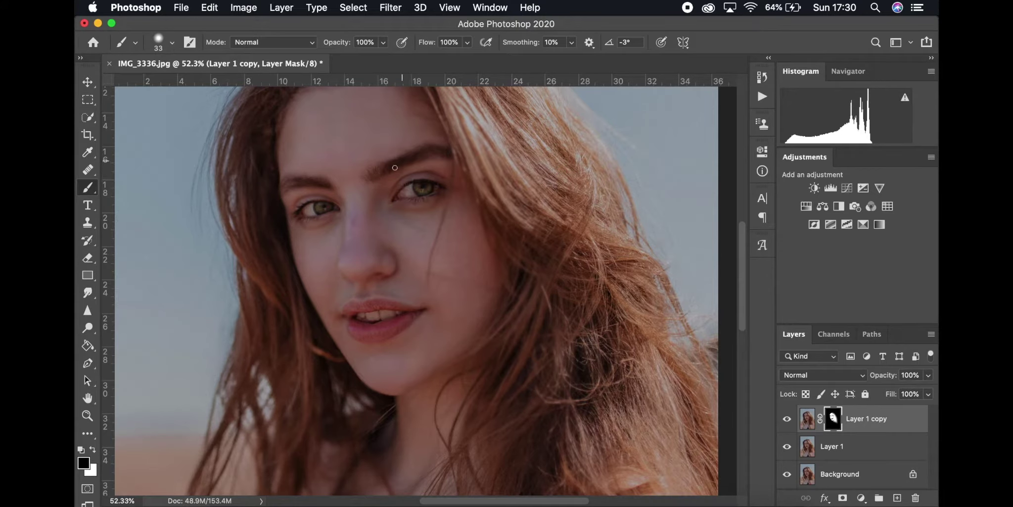
Step: Paint black on the mask over the hair framing the face, with the Brush enlarged to 92 px and 268 px
scroll(454, 135, "up", 5)
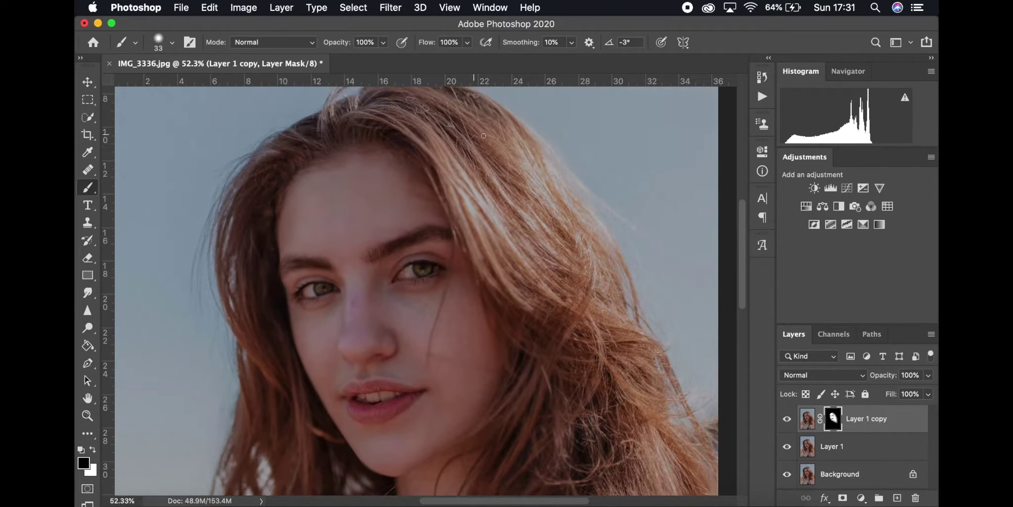
right_click(485, 137)
left_click_drag(592, 177, 608, 177)
left_click(461, 168)
scroll(473, 207, "down", 2)
scroll(538, 424, "down", 6)
right_click(514, 277)
left_click_drag(638, 316, 654, 315)
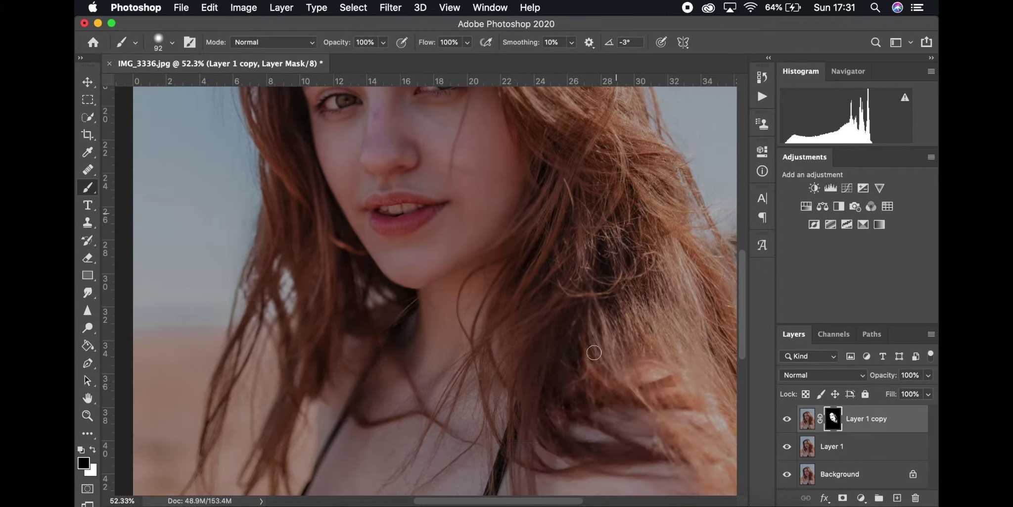
left_click(502, 319)
scroll(388, 312, "up", 7)
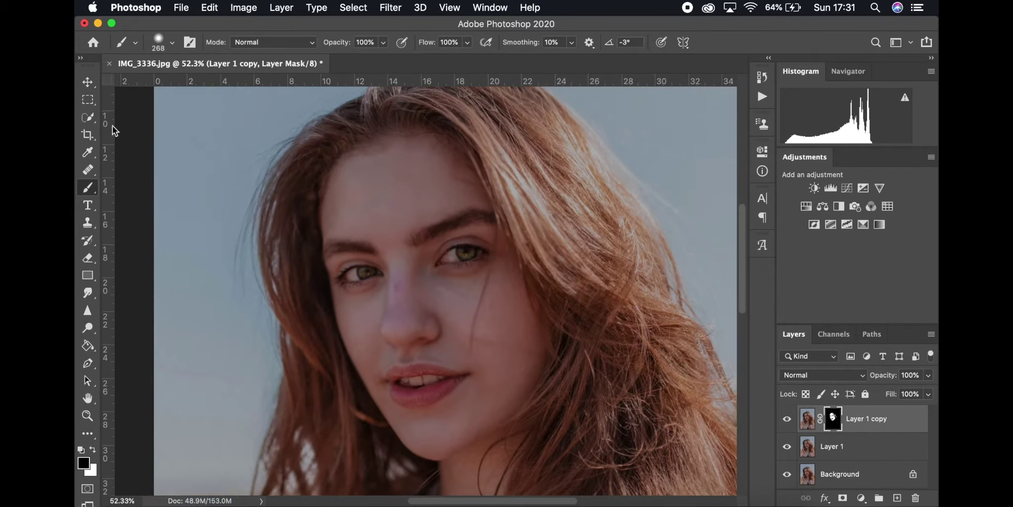
Step: Compare the portrait with and without the retouched layer by toggling its visibility
left_click(87, 82)
scroll(425, 236, "down", 1)
left_click(789, 419)
left_click(788, 419)
left_click(788, 419)
left_click(788, 419)
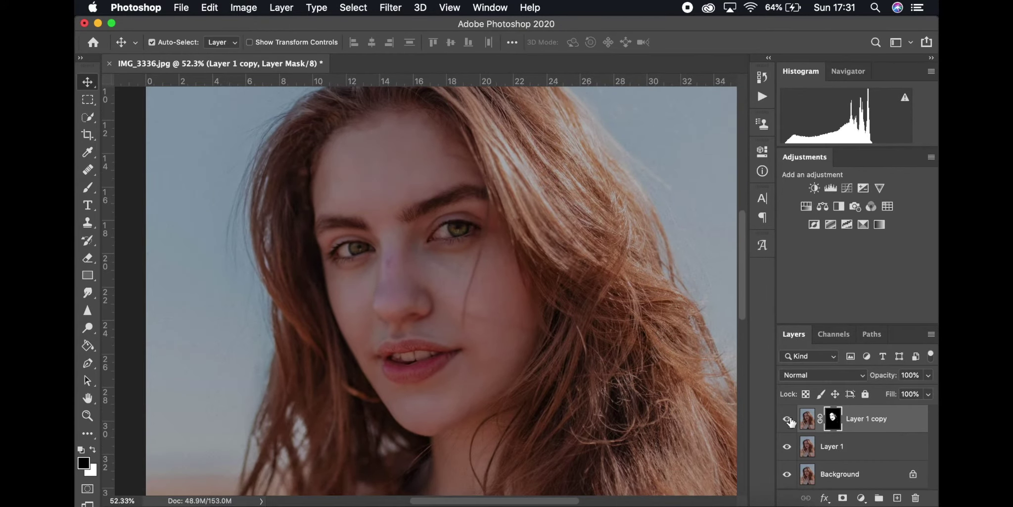
Step: Lower the opacity of Layer 1 copy to 48% and compare the portrait with the layer hidden and shown
left_click(928, 394)
left_click(929, 374)
left_click(787, 420)
left_click(787, 419)
left_click(787, 420)
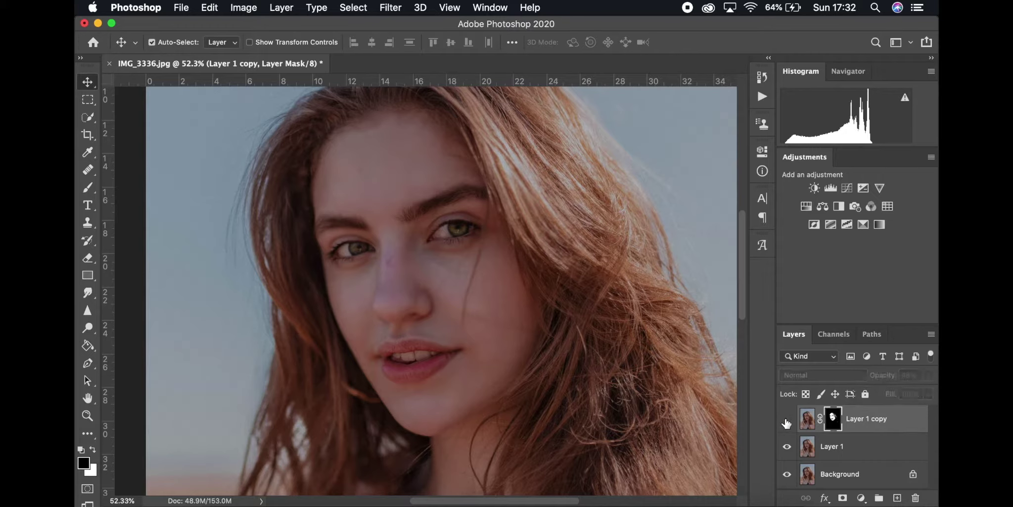
left_click(786, 420)
left_click(787, 420)
left_click(787, 421)
Step: Reduce the Brush to 35 px for the layer mask and check the portrait before and after the retouch
left_click(87, 188)
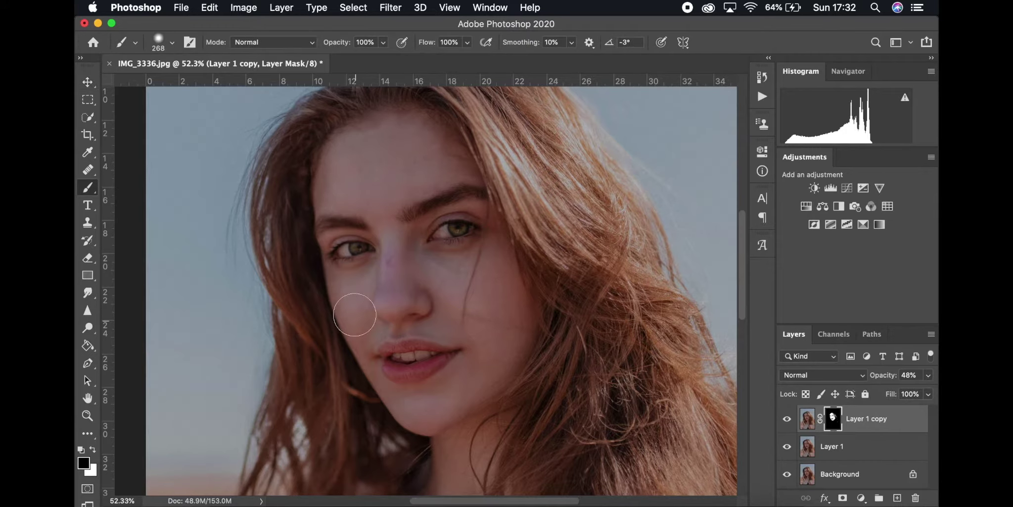
right_click(357, 315)
left_click_drag(358, 292, 332, 292)
key("Return")
scroll(415, 338, "up", 2)
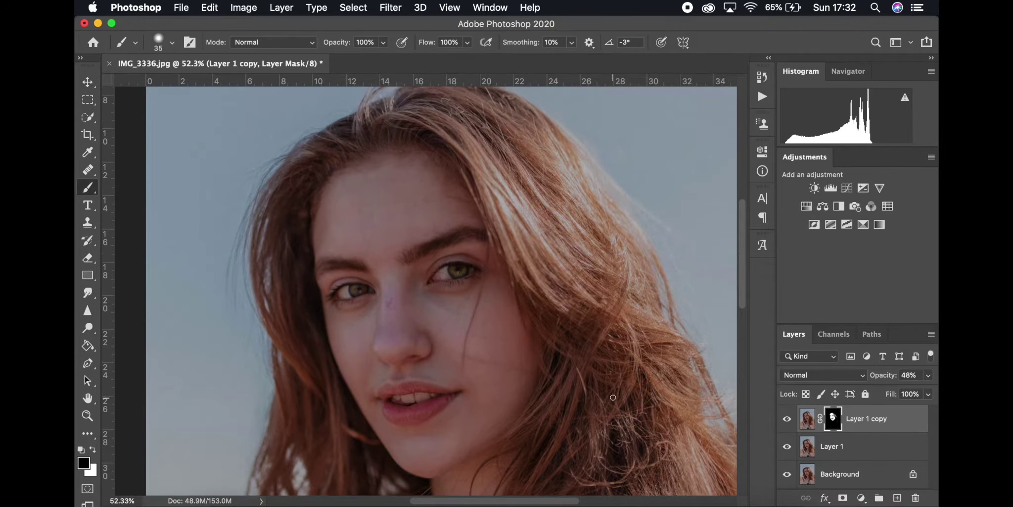
left_click(788, 419)
left_click(788, 419)
left_click(788, 419)
left_click(788, 419)
left_click(879, 499)
left_click_drag(870, 429, 888, 414)
double_click(852, 415)
key("Escape")
double_click(837, 412)
key("super+z")
key("super+z")
Step: Create a layer group containing Layer 1 copy, name it "first retouch" and collapse it
left_click(880, 499)
left_click(787, 415)
left_click(787, 415)
double_click(840, 416)
type("first retouch")
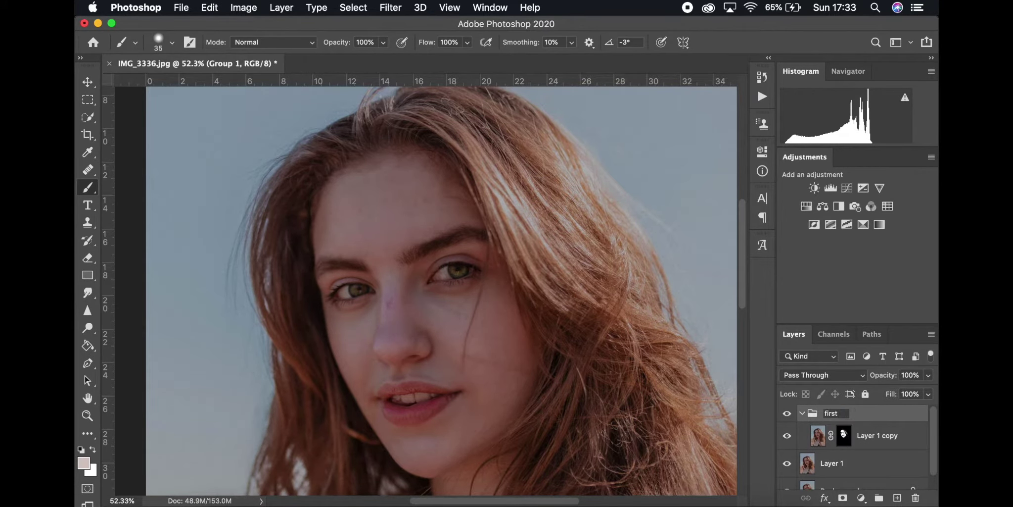
key("Return")
left_click(802, 412)
Step: Convert the Background into a regular layer named "ORIGINAL BACK UP"
left_click(861, 440)
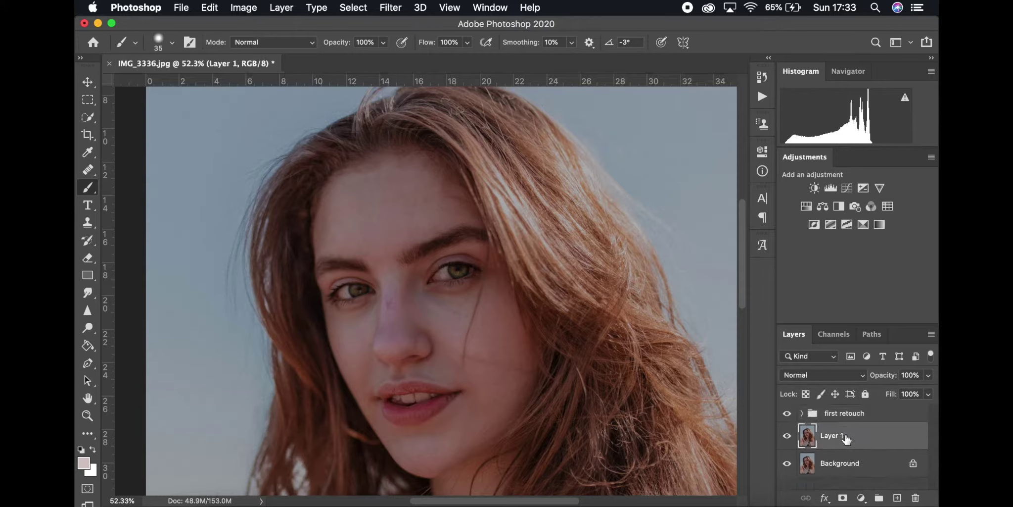
double_click(847, 463)
type("ORIGINAL BACK UP")
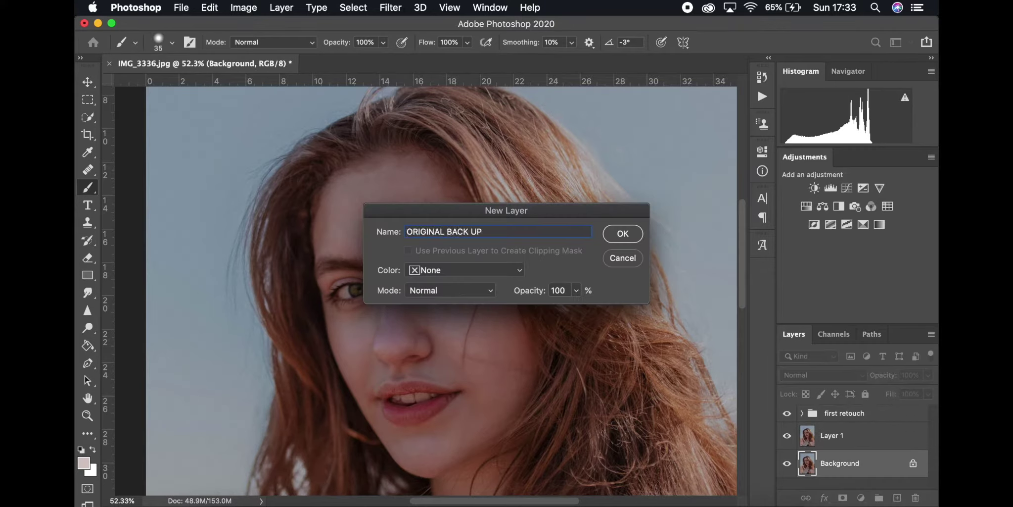
left_click(623, 230)
Step: Rename Layer 1 as "ORIGINAL" and lock the ORIGINAL BACK UP layer completely
double_click(832, 436)
type("ORIGINAL")
key("Return")
left_click(863, 463)
left_click(865, 395)
left_click(854, 436)
Step: Set the opacity of Layer 1 copy in the first retouch group to 40% and compare the image with the group hidden
left_click(802, 413)
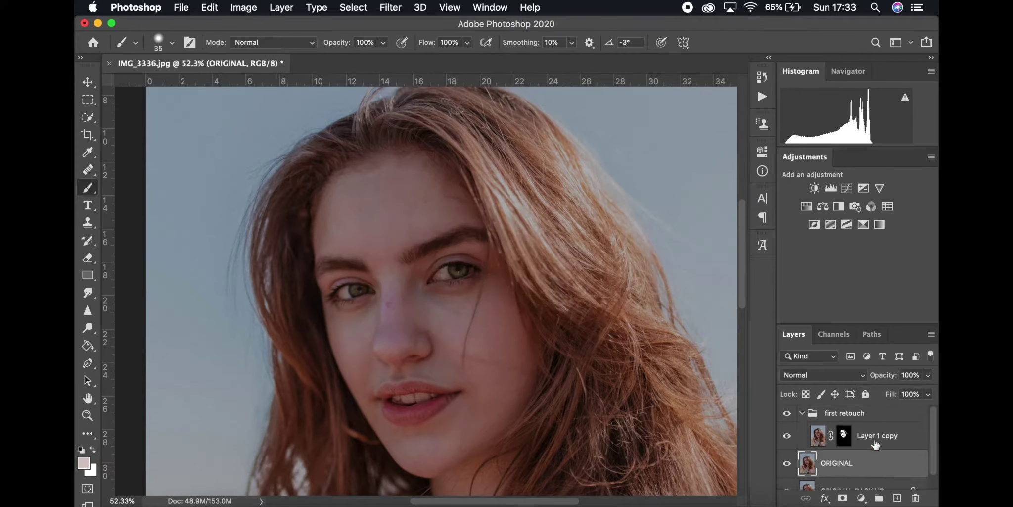
left_click(792, 416)
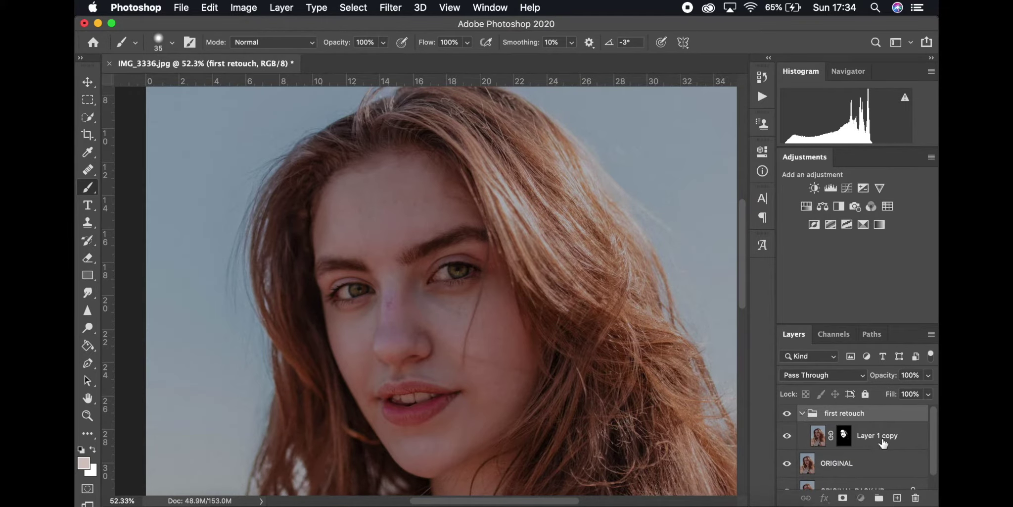
left_click(883, 442)
left_click(928, 393)
left_click(896, 390)
left_click(801, 415)
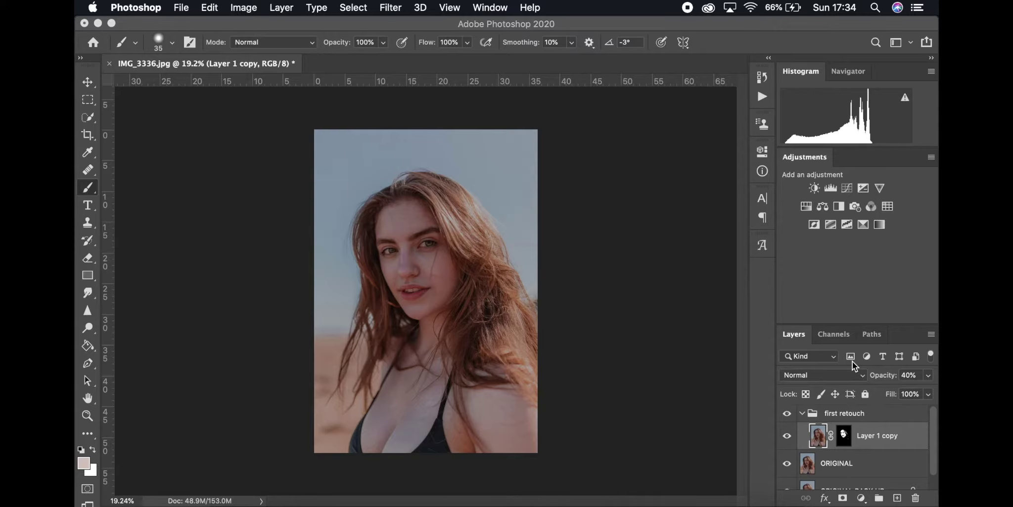
left_click(788, 414)
left_click(789, 414)
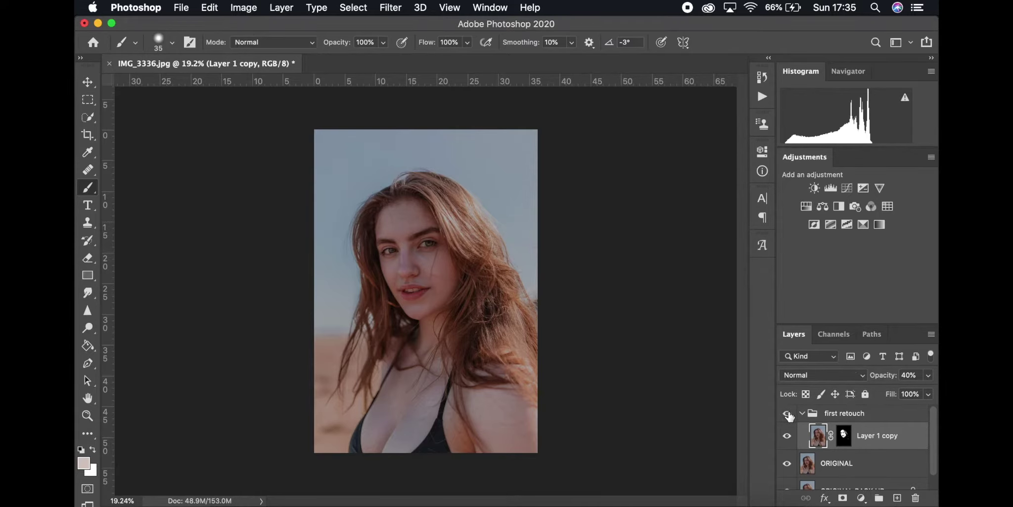
Step: Paint on Layer 1 copy's mask along the hairline with the Brush at 159 px and a dark foreground colour
scroll(396, 157, "up", 10)
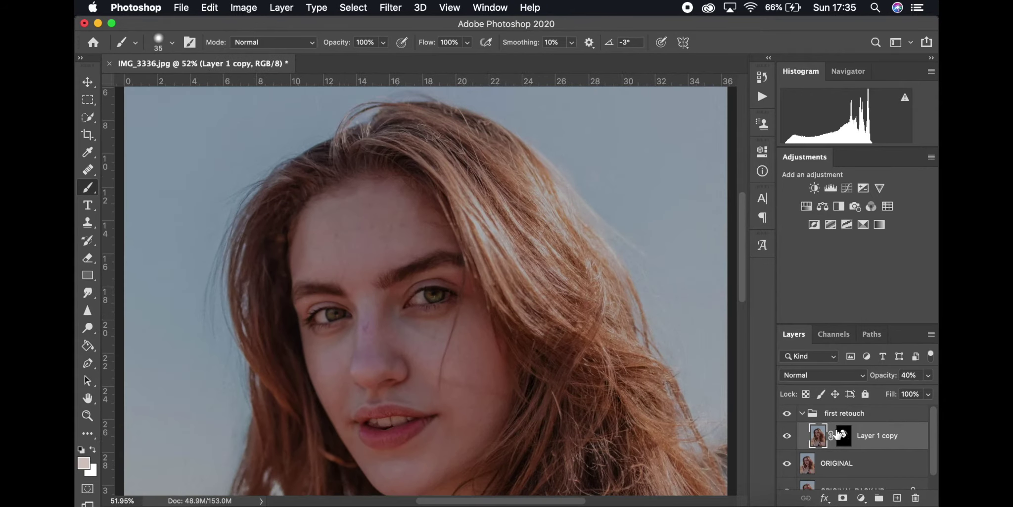
left_click(843, 435)
right_click(231, 167)
left_click_drag(346, 200, 357, 200)
left_click(84, 463)
left_click(587, 162)
left_click(893, 45)
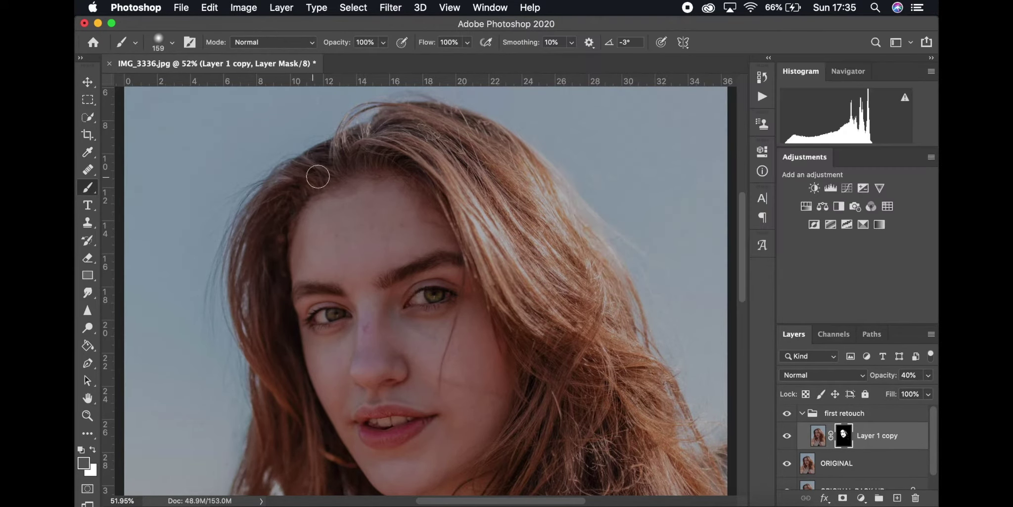
scroll(518, 248, "down", 3)
scroll(440, 122, "up", 3)
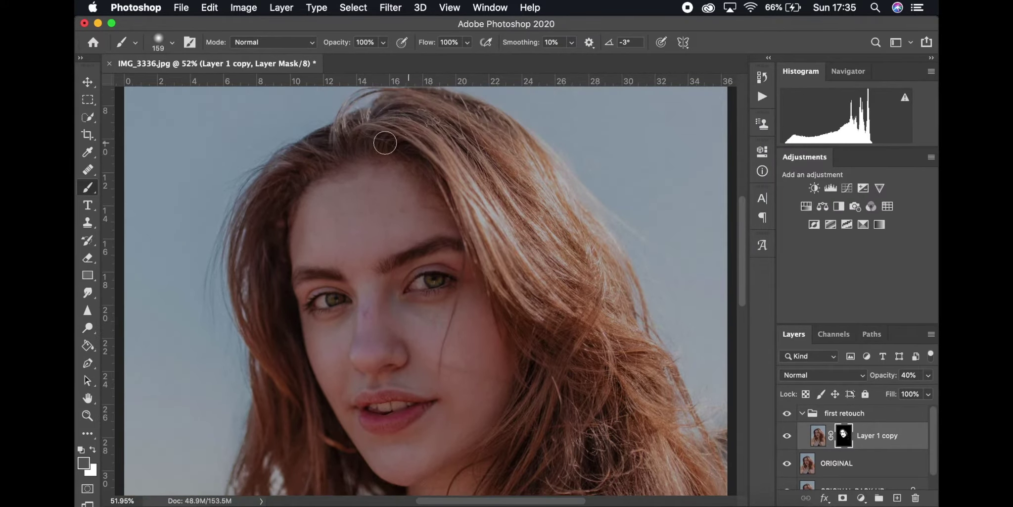
Step: Collapse the first retouch group and duplicate the ORIGINAL layer below it
key("v")
scroll(305, 257, "down", 5)
scroll(611, 379, "down", 5)
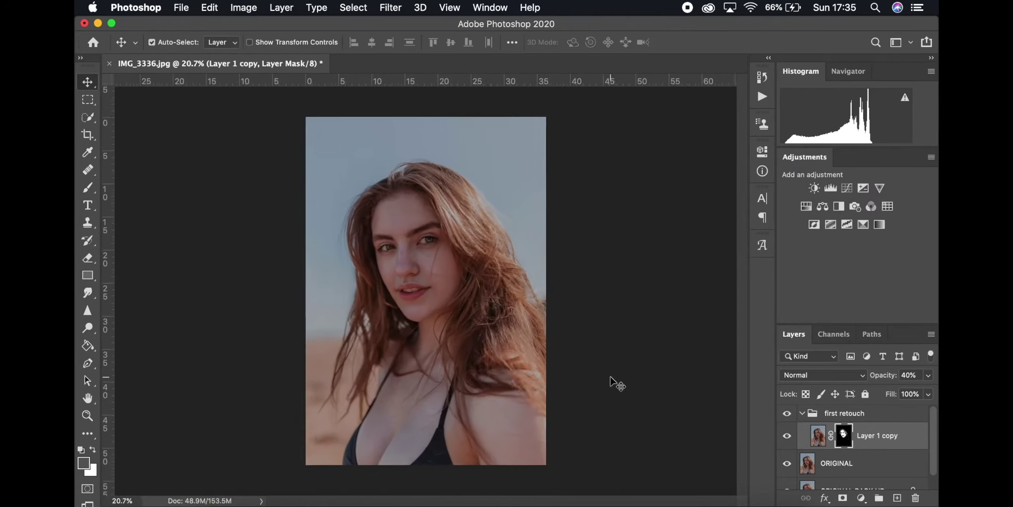
scroll(611, 380, "up", 1)
left_click(804, 413)
left_click(846, 442)
key("super+j")
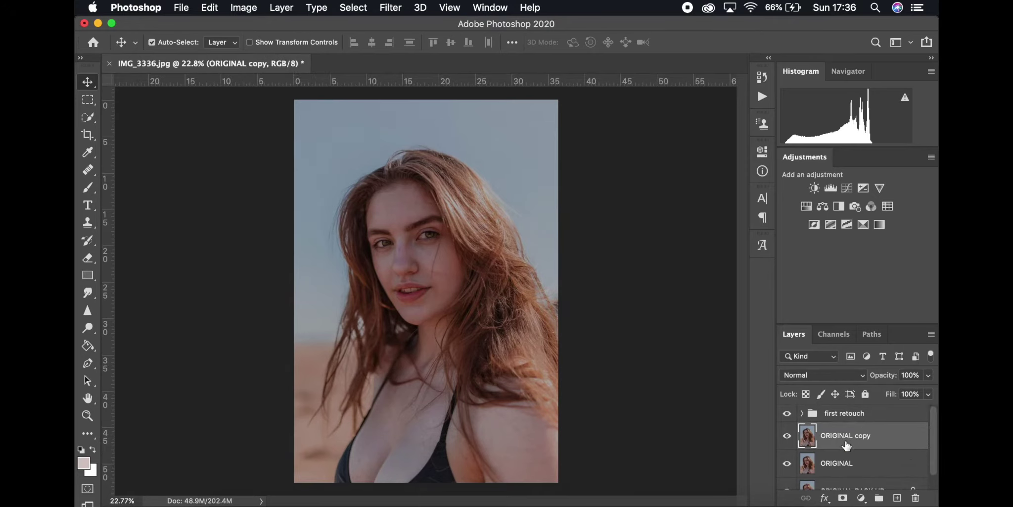
mouse_move(846, 437)
left_mouse_down()
mouse_move(848, 408)
mouse_move(846, 454)
left_mouse_up()
Step: Sample clean skin on the forehead and heal blemishes on the ORIGINAL copy layer with the Healing Brush at 75 px
scroll(272, 157, "up", 5)
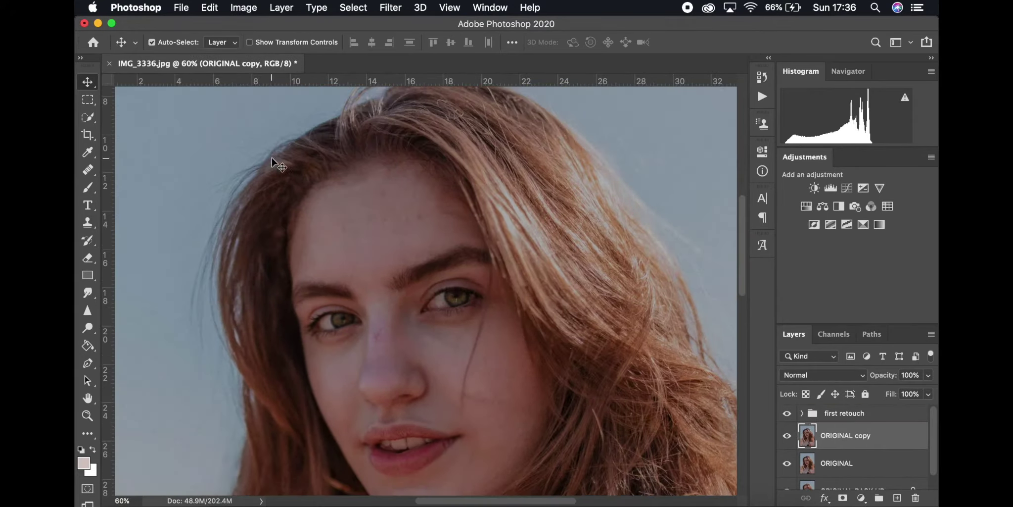
key("s")
scroll(339, 279, "up", 2)
left_click(88, 169)
left_click(421, 197)
left_click(360, 252, "alt")
left_click(429, 380)
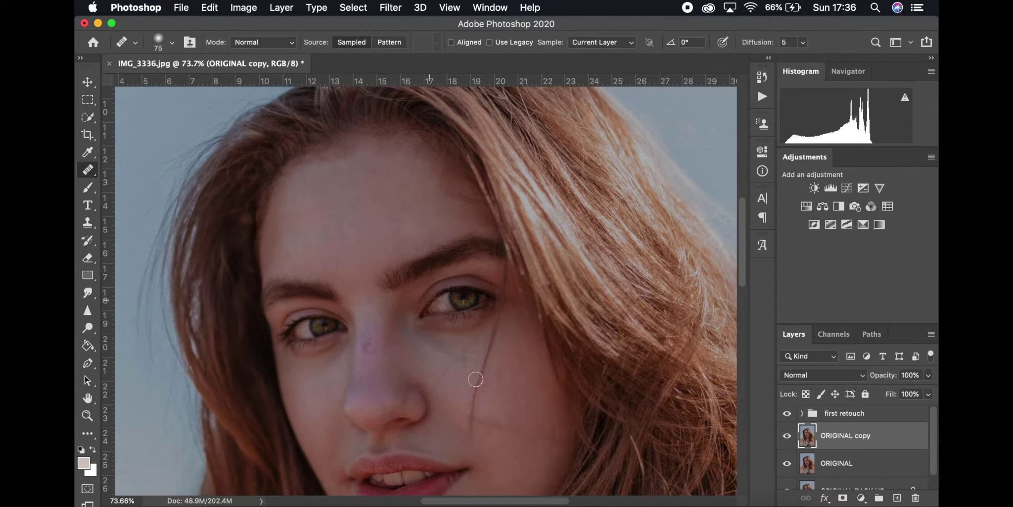
Step: Heal the remaining marks on the cheeks, around the mouth and near the eyes on the ORIGINAL copy layer
scroll(447, 318, "down", 4)
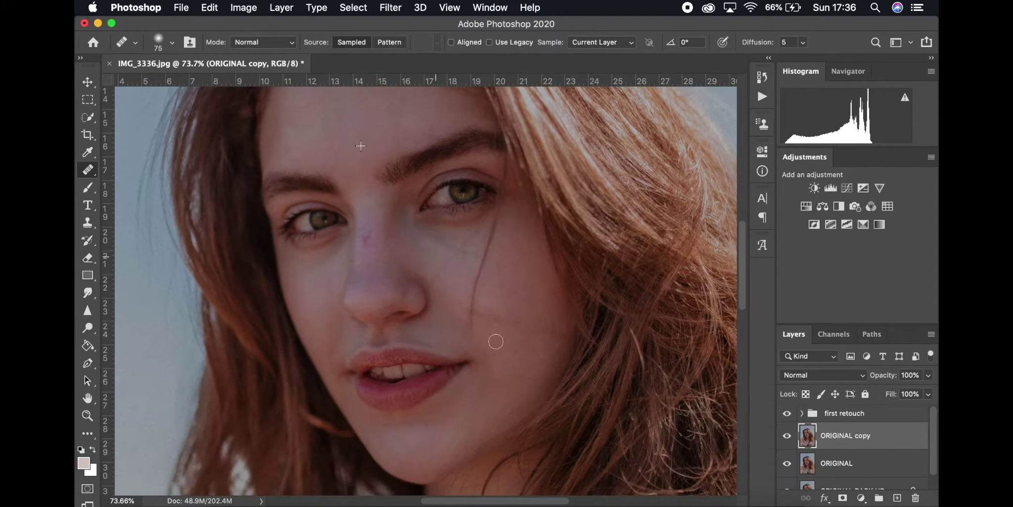
scroll(495, 409, "down", 1)
scroll(470, 409, "up", 4)
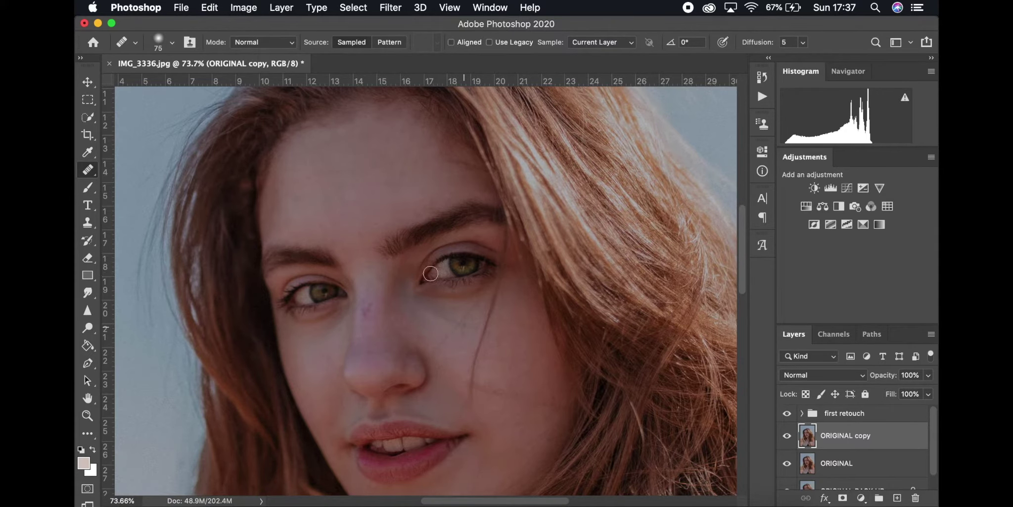
Step: Expand the first retouch group and set the opacity of Layer 1 copy to 46%
scroll(455, 322, "down", 2)
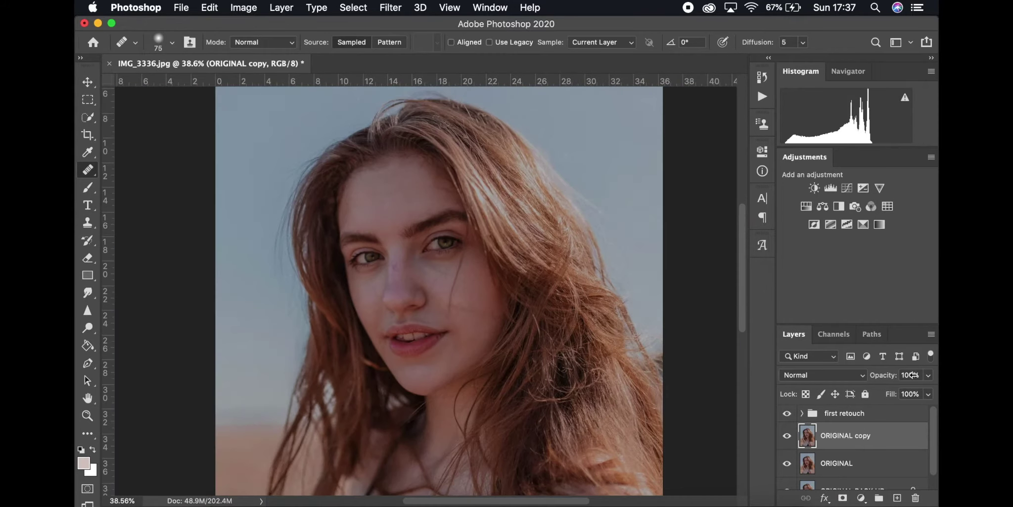
left_click(928, 375)
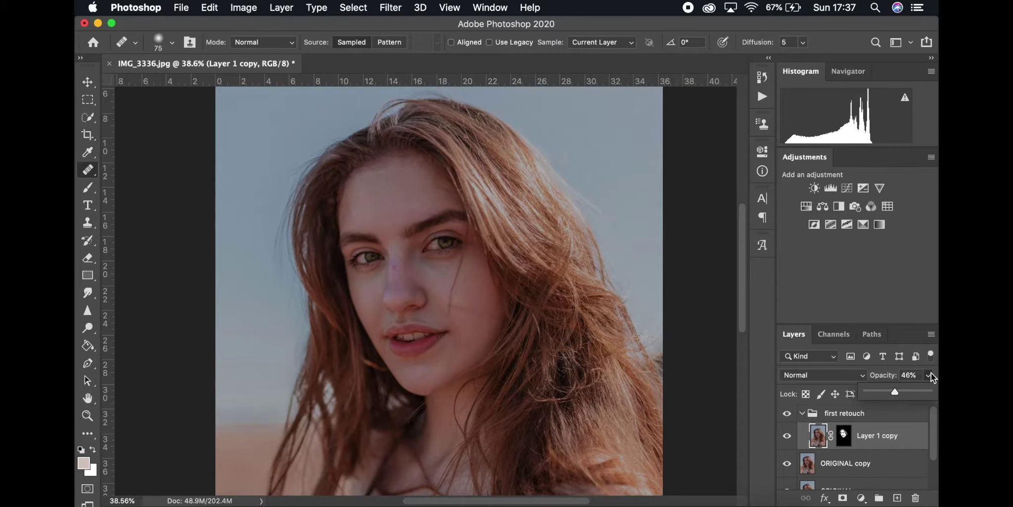
left_click(802, 413)
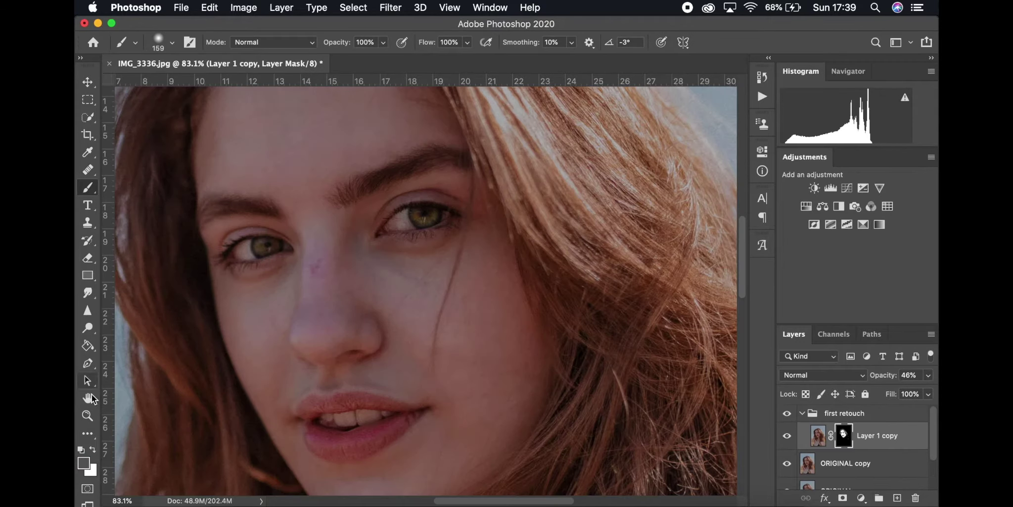
Step: Set a darker grey foreground colour and a hard 52 px brush for the Layer 1 copy mask
left_click(84, 463)
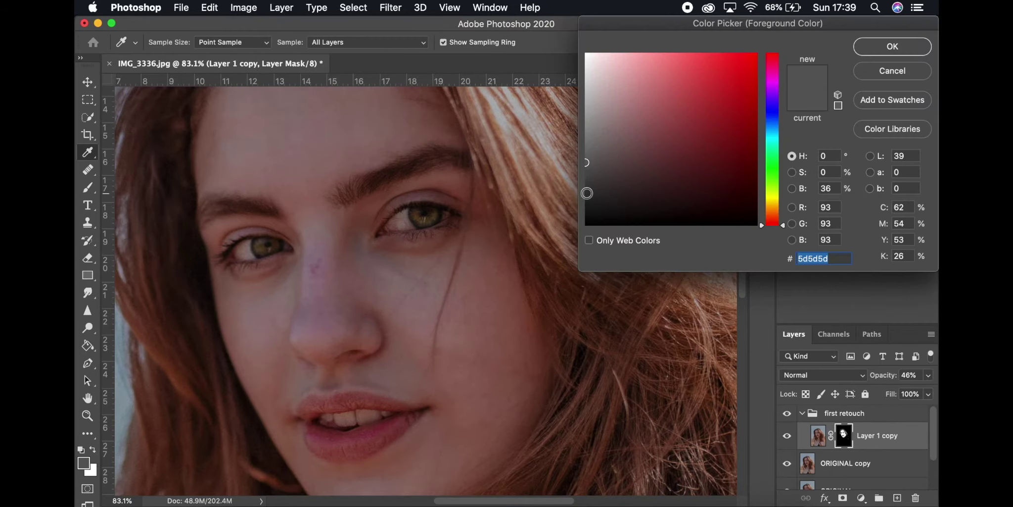
left_click(587, 192)
left_click(892, 45)
right_click(436, 160)
left_click_drag(545, 194, 532, 194)
left_click_drag(511, 223, 601, 223)
left_click(433, 156)
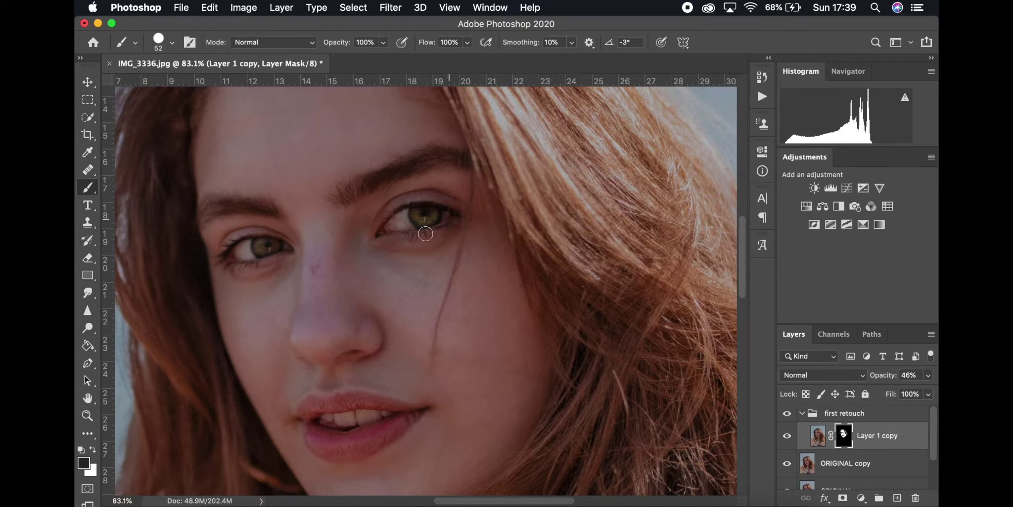
scroll(435, 206, "down", 8)
scroll(473, 287, "up", 5)
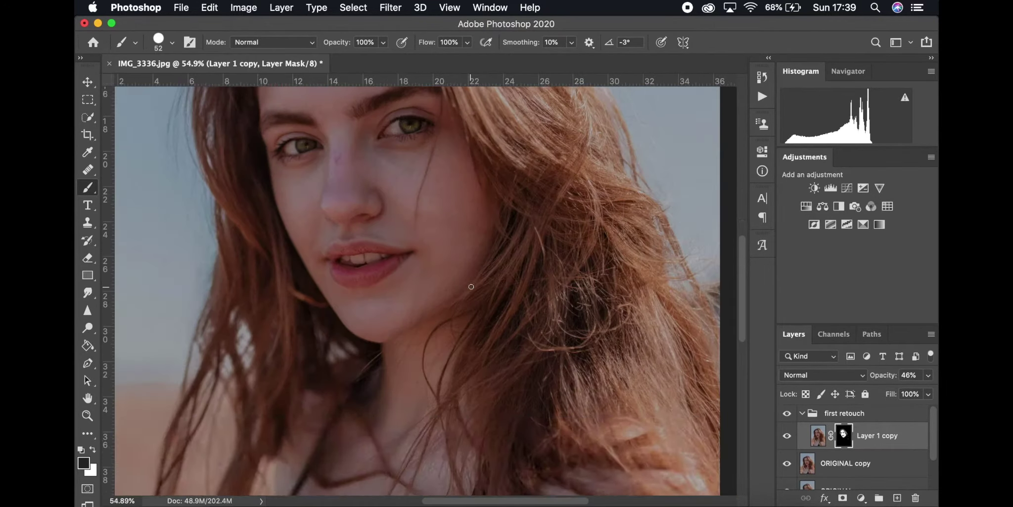
scroll(473, 287, "up", 3)
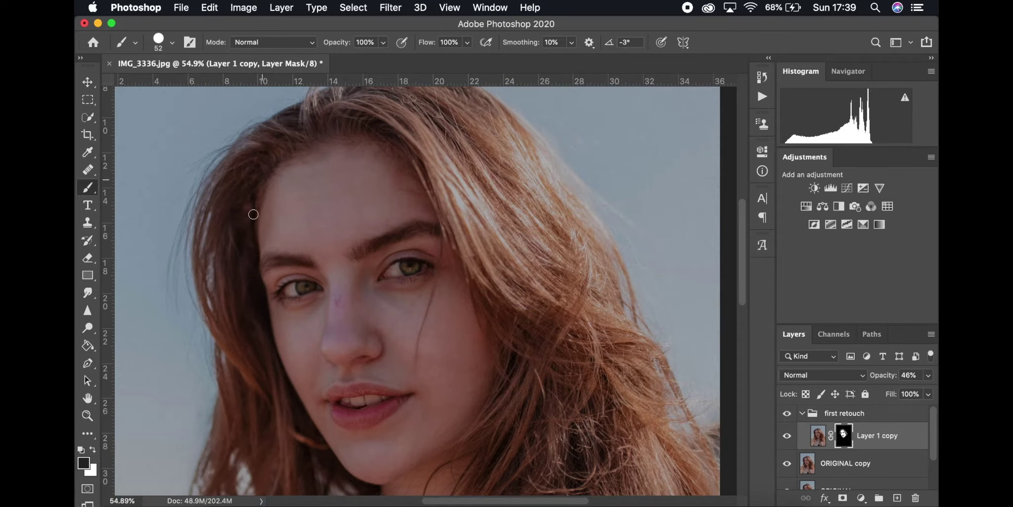
scroll(366, 310, "up", 3)
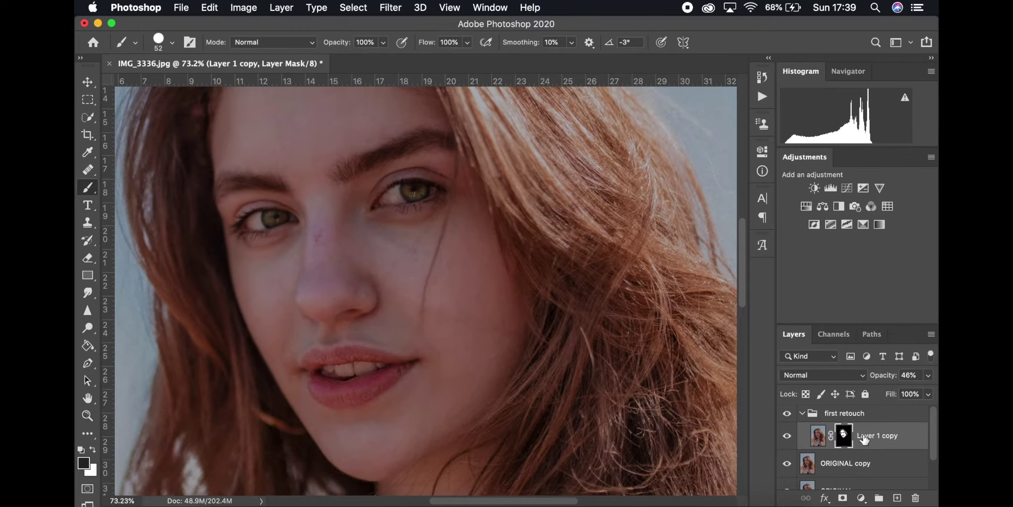
Step: Move the ORIGINAL copy layer into the first retouch group beneath Layer 1 copy and collapse the group
left_click(802, 413)
left_click(788, 413)
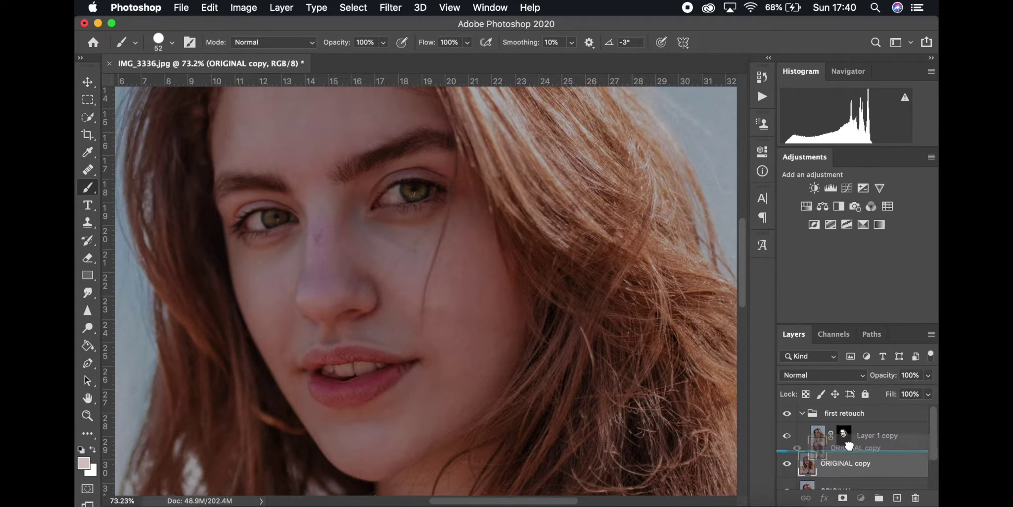
left_click(871, 438, "shift")
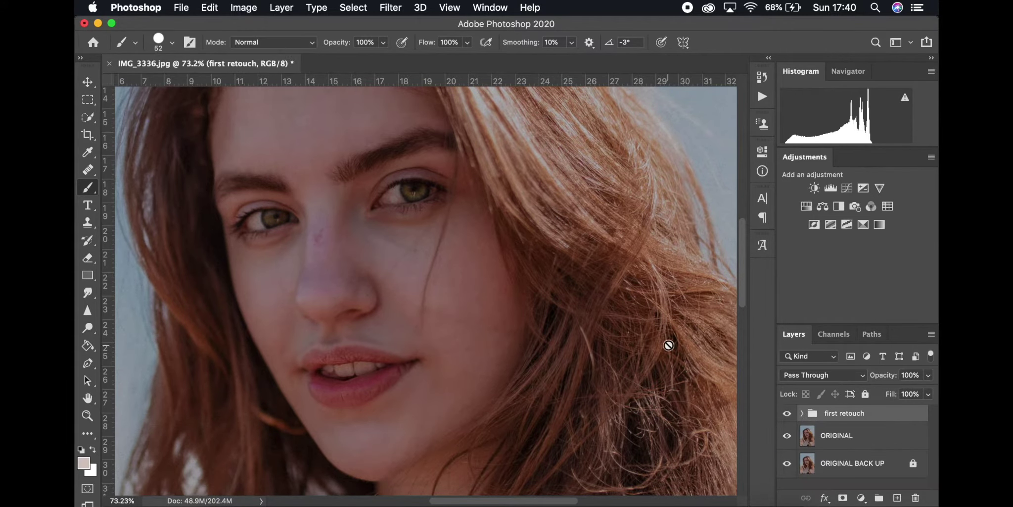
scroll(224, 349, "down", 5)
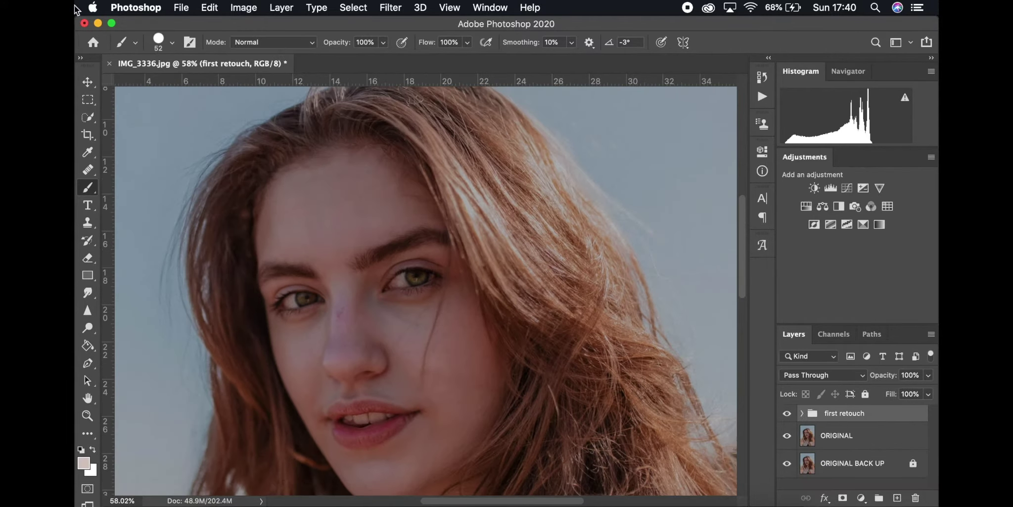
key("v")
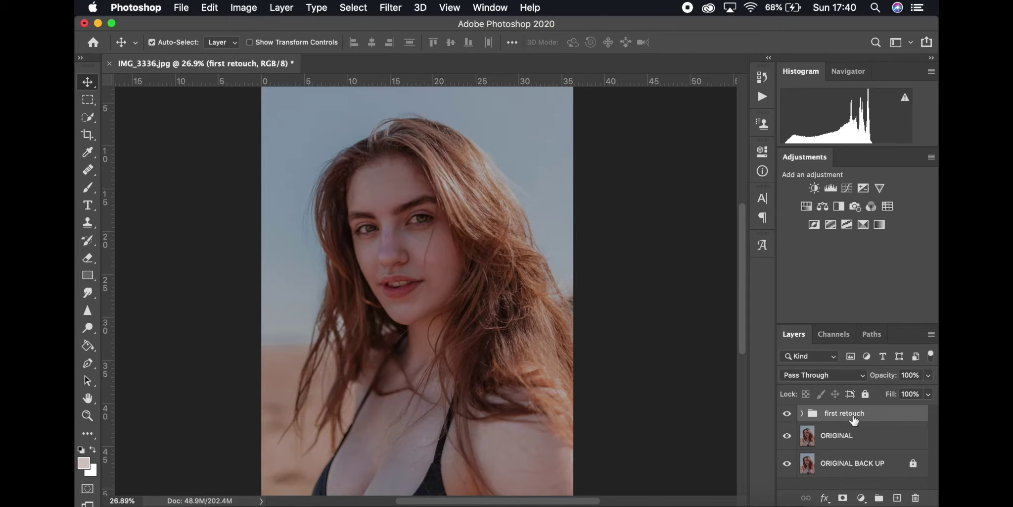
Step: Select Layer 1 copy and ORIGINAL copy in the first retouch group and merge them into one layer
left_click(802, 414)
left_click(872, 436)
left_click(875, 459, "shift")
right_click(872, 451)
left_click(821, 405)
scroll(828, 443, "down", 2)
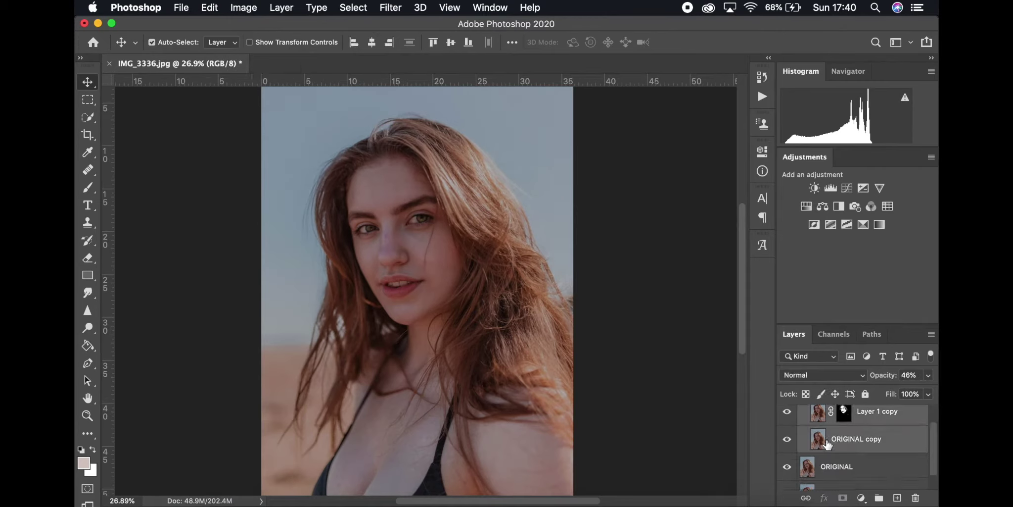
right_click(850, 441)
scroll(792, 465, "down", 10)
left_click(743, 315)
scroll(834, 416, "up", 2)
Step: Undo and redo the layer merge to compare the portrait, and collapse the first retouch group
key("super+z")
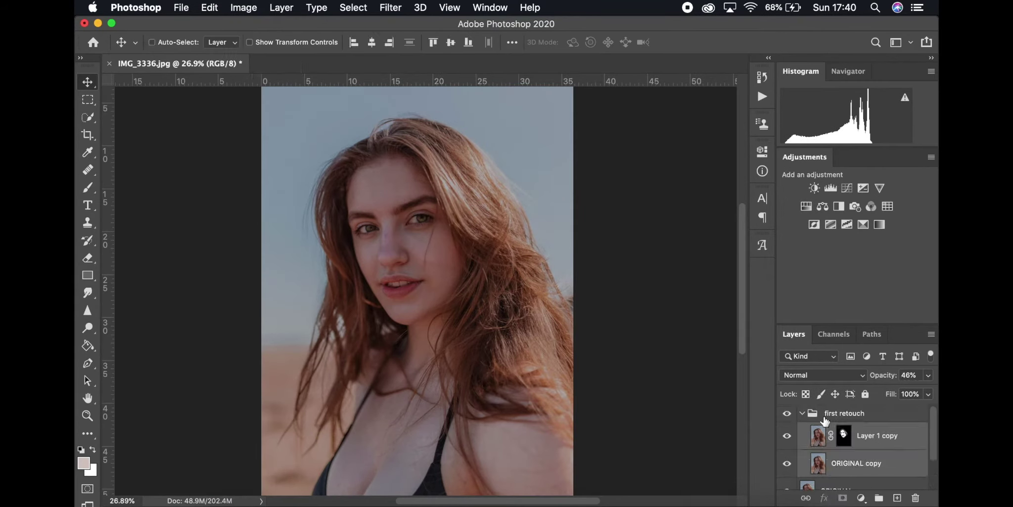
key("super+shift+z")
key("super+z")
key("super+shift+z")
left_click(812, 414)
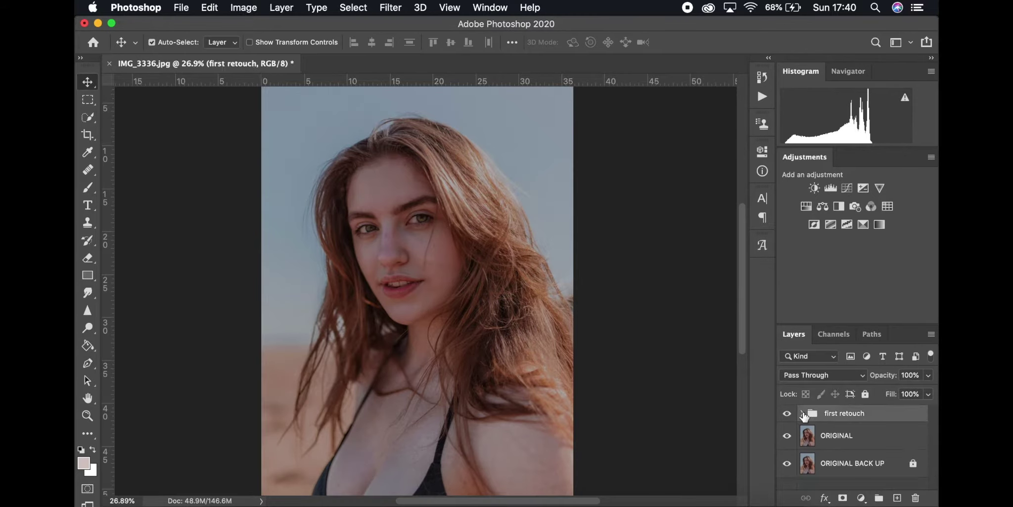
Step: Duplicate the merged layer and place the copy above the collapsed first retouch group
scroll(413, 211, "up", 3)
left_click(860, 440)
key("super+j")
mouse_move(860, 442)
left_mouse_down()
mouse_move(853, 405)
mouse_move(848, 416)
left_mouse_up()
left_click(802, 441)
Step: Put the duplicated layer in a new group named "second retouch" and select that layer
left_click(879, 497)
double_click(849, 418)
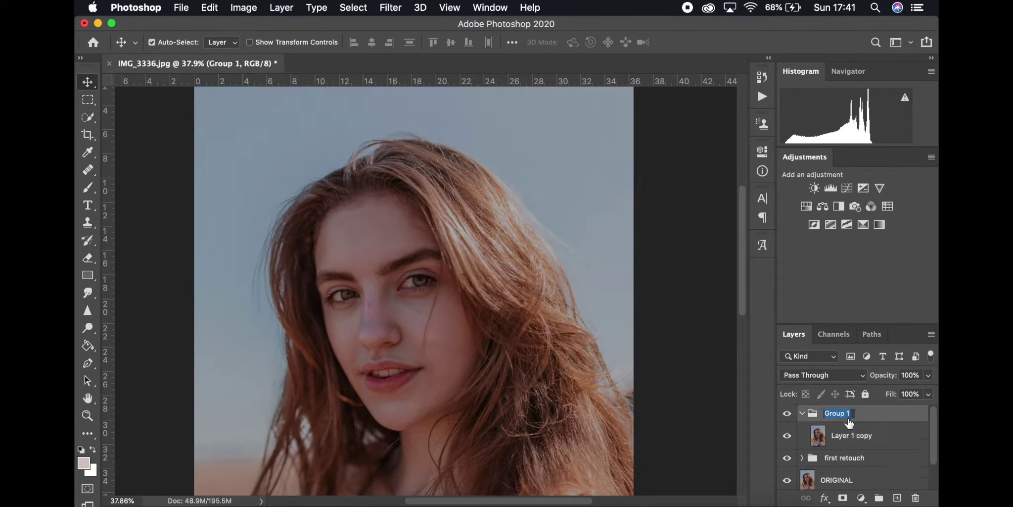
type("second retouch")
key("Return")
left_click(834, 444)
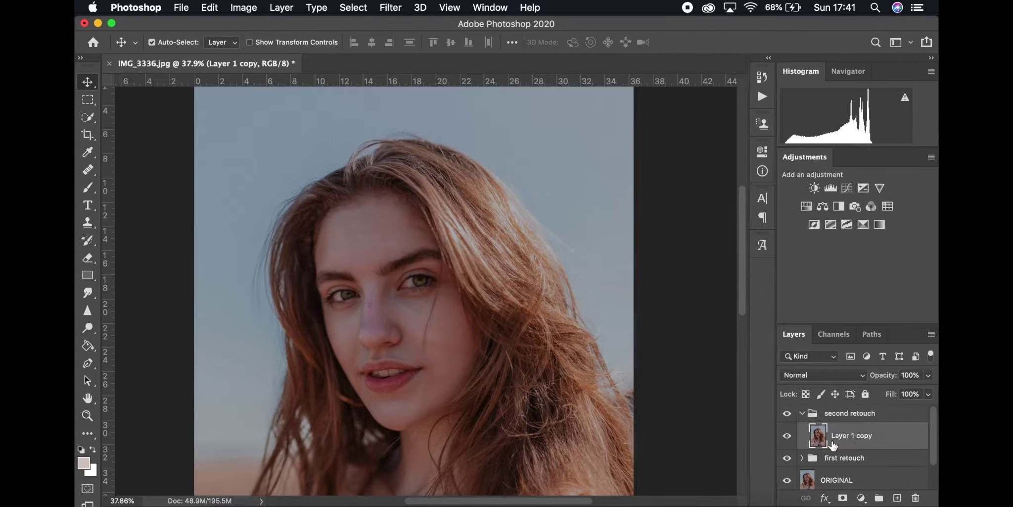
Step: Compare the portrait with and without the retouching by toggling layer visibility
left_click(788, 460)
scroll(803, 462, "down", 3)
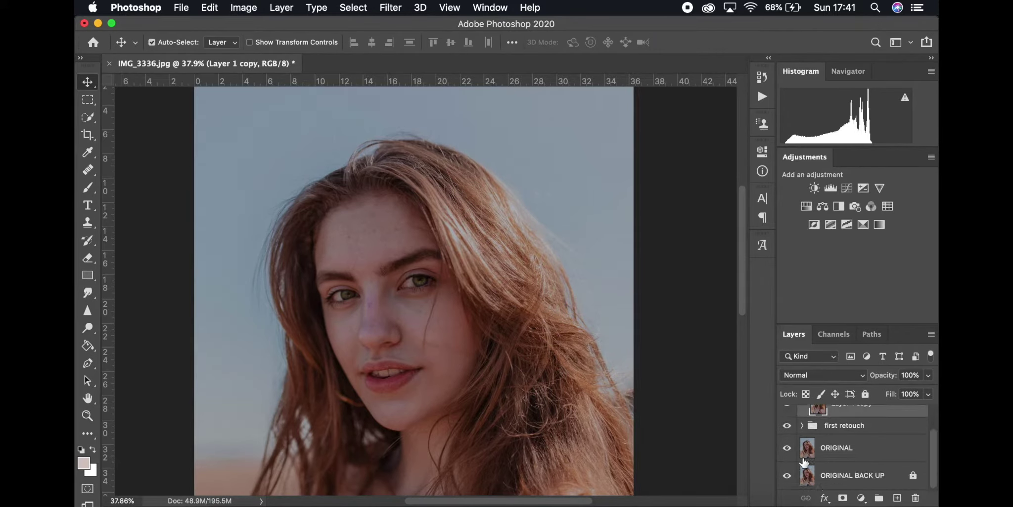
scroll(802, 462, "up", 3)
Step: Choose the Brush tool and add an empty layer above Layer 1 copy in the second retouch group
scroll(355, 292, "up", 3)
scroll(505, 309, "up", 6)
scroll(430, 301, "up", 7)
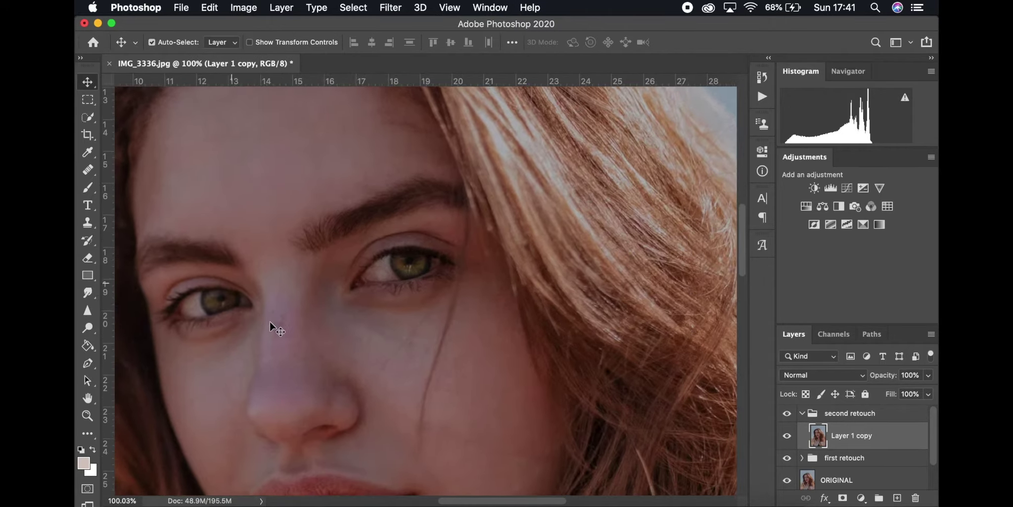
left_click(89, 189)
left_click(143, 198)
scroll(381, 256, "up", 3)
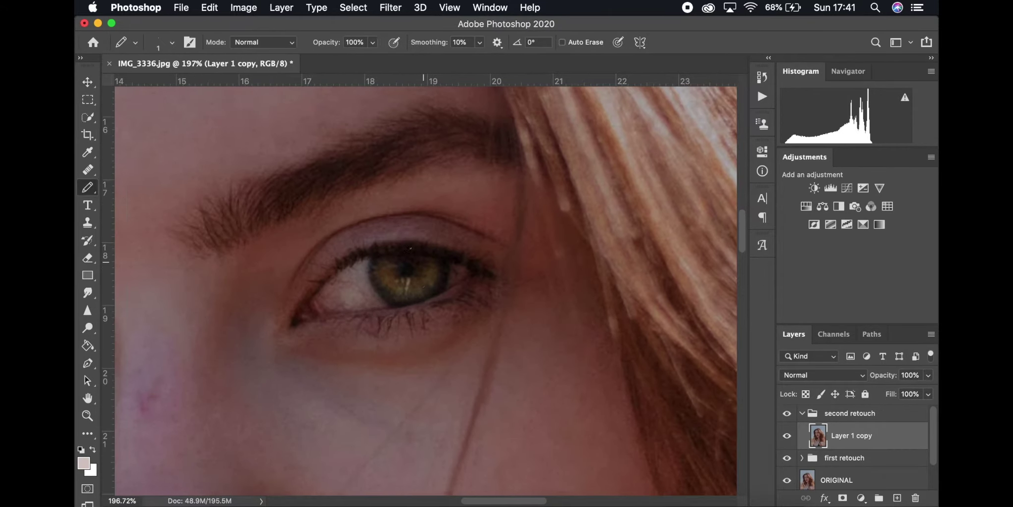
left_click(88, 188)
left_click(141, 185)
left_click(897, 499)
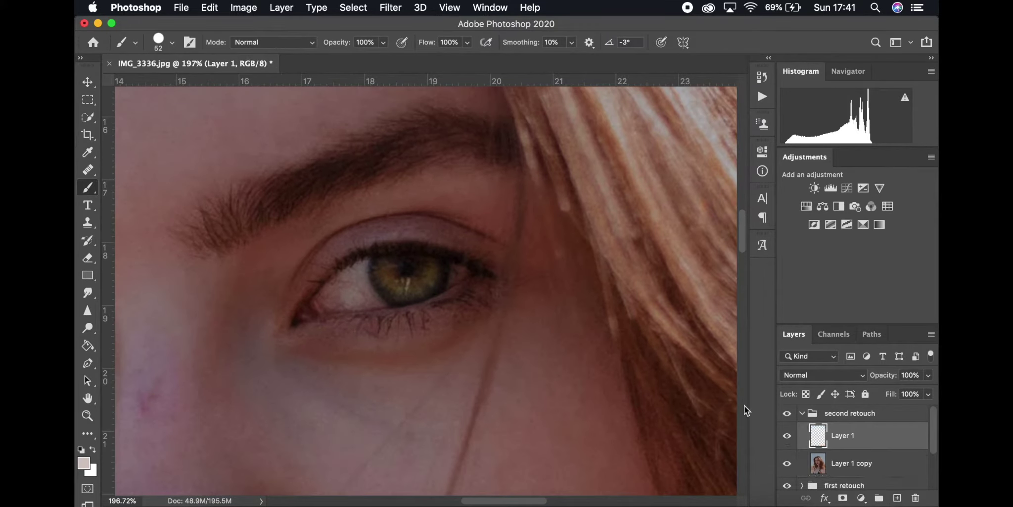
Step: Lasso the pupil of the larger eye, paint it black on Layer 1, deselect and compare the result
left_click(87, 433)
left_click(145, 281)
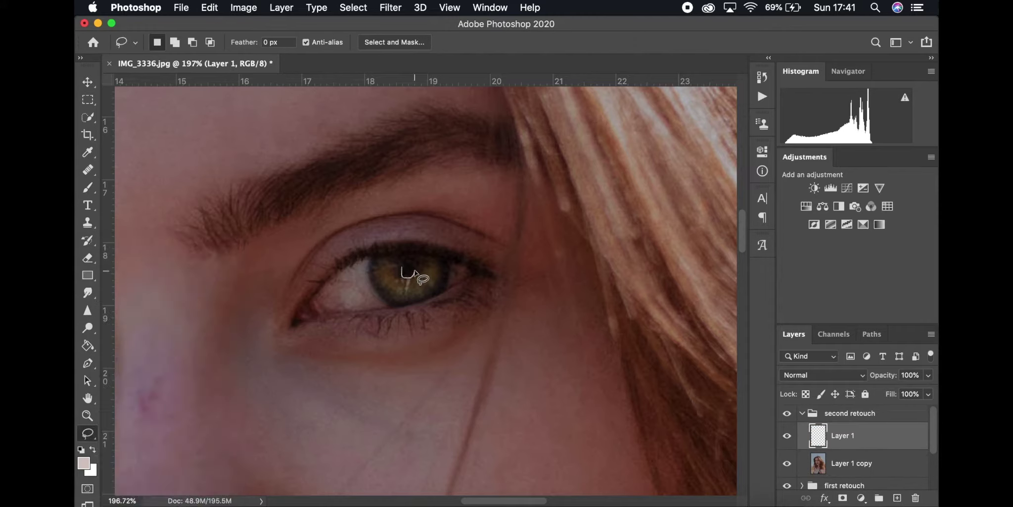
left_click_drag(408, 272, 408, 271)
left_click(81, 451)
key("b")
key("v")
key("super+d")
left_click(787, 436)
left_click(787, 437)
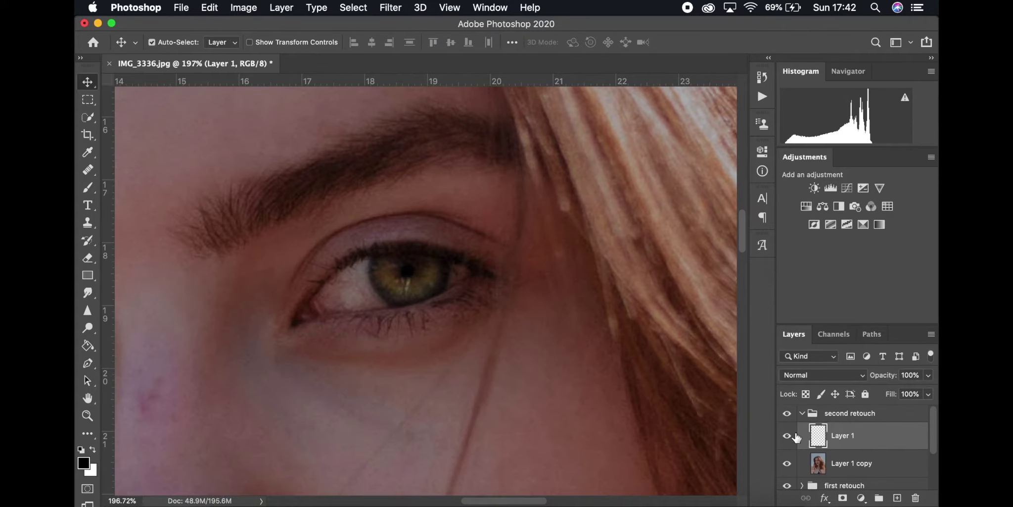
Step: On a new layer above Layer 1, lasso small reflection shapes in the eye and paint them white
left_click(898, 498)
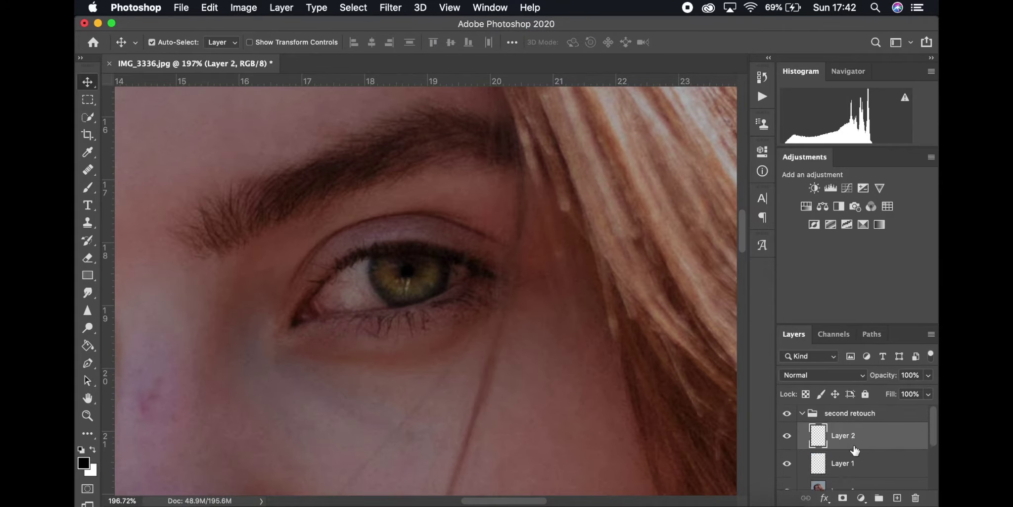
key("l")
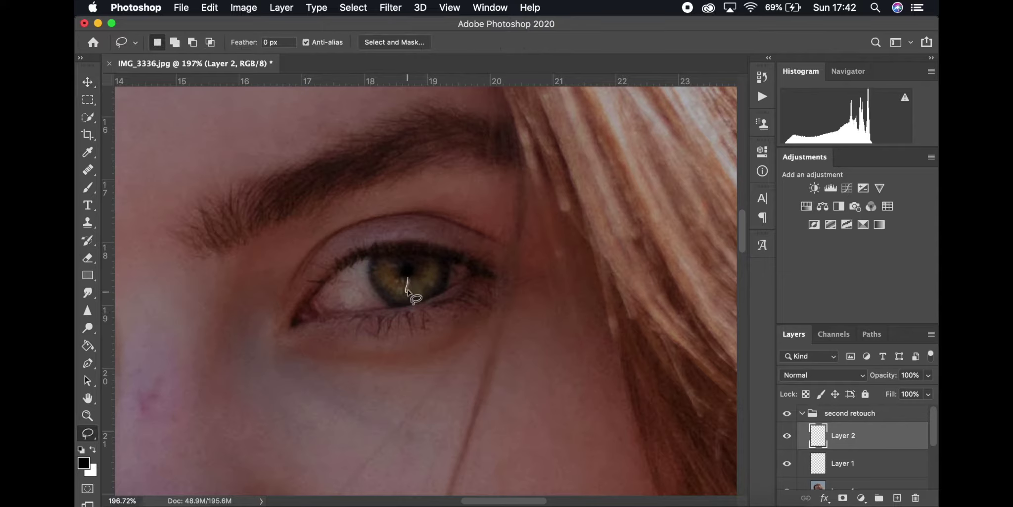
key("shift")
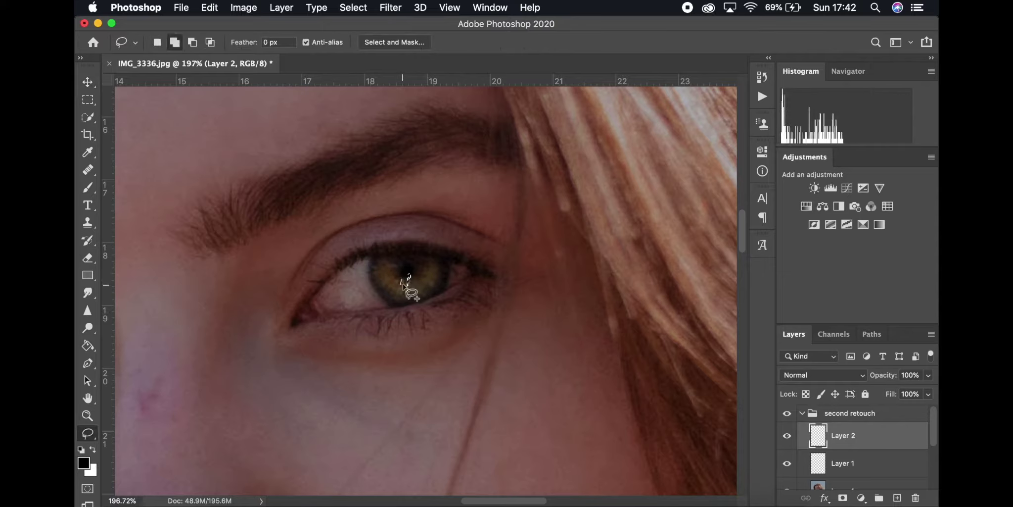
mouse_move(404, 284)
left_mouse_down()
mouse_move(431, 286)
mouse_move(394, 279)
mouse_move(434, 292)
mouse_move(276, 245)
left_mouse_up()
left_click(93, 448)
key("b")
key("super+d")
Step: Soften the white eye reflections on Layer 2 with a Gaussian Blur of 1.4 pixels
left_click(391, 7)
left_click(414, 24)
key("super+z")
left_click(386, 7)
mouse_move(403, 168)
left_click(622, 218)
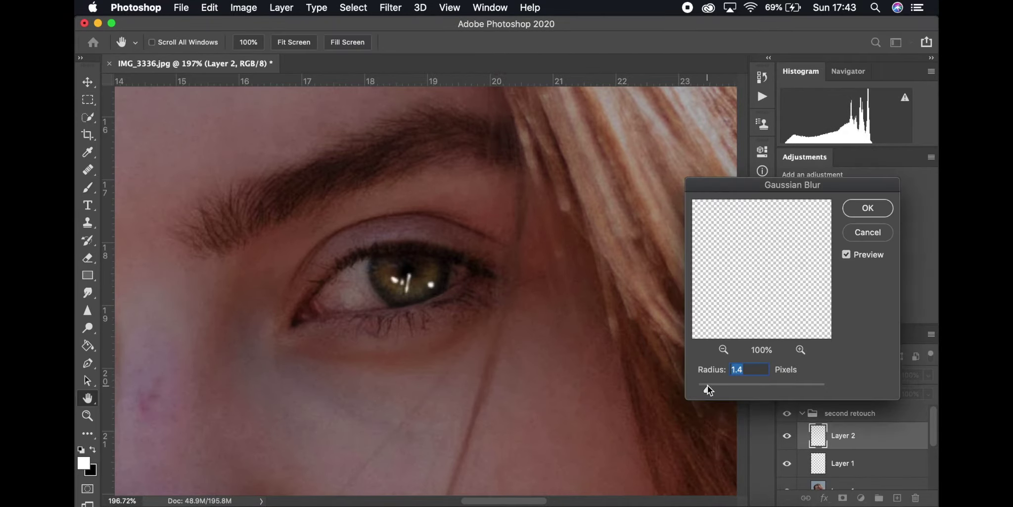
key("Return")
Step: Set Layer 2 to Overlay blending with 66% opacity and 27% fill
left_click(821, 375)
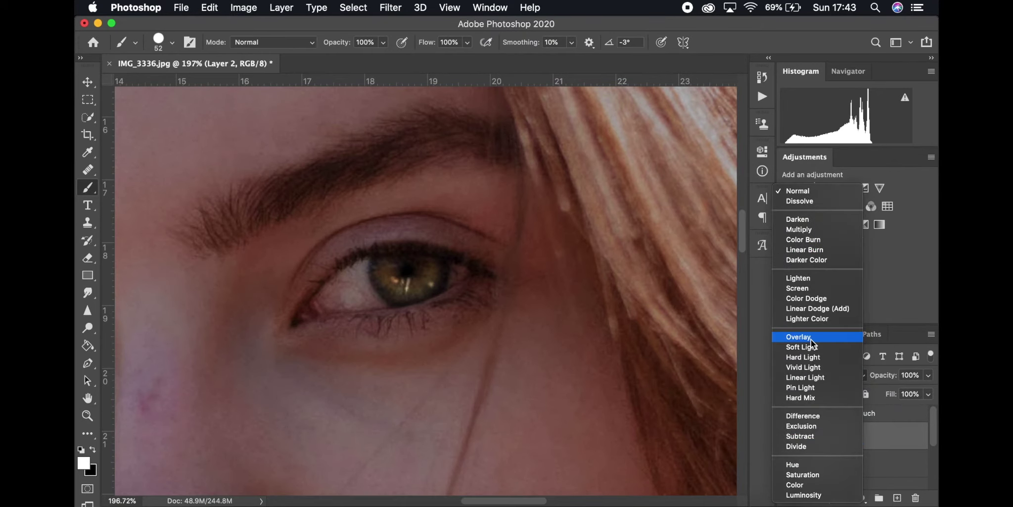
left_click(804, 332)
left_click(928, 375)
key("super+minus")
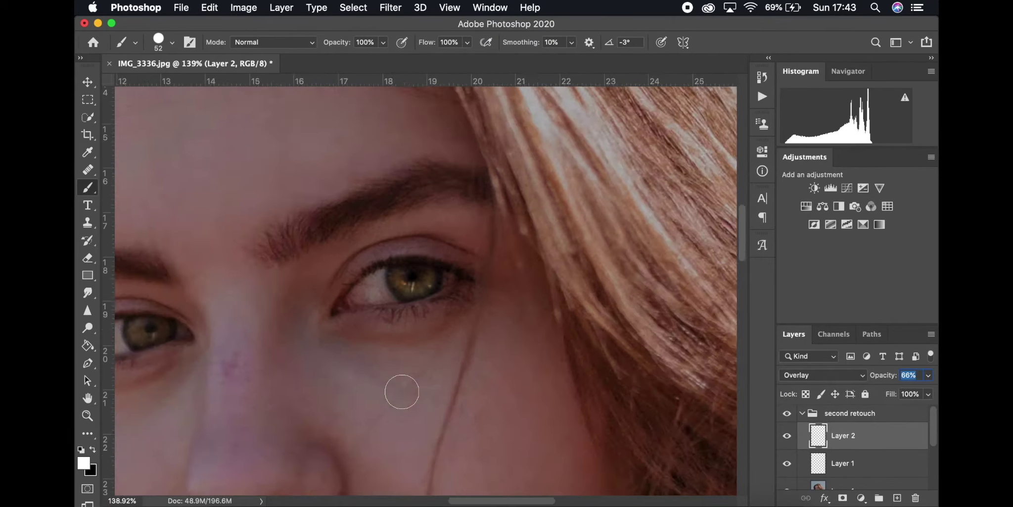
left_click(930, 393)
Step: Toggle the visibility of Layer 2 and Layer 1 to compare the eye with and without the effects
left_click(787, 436)
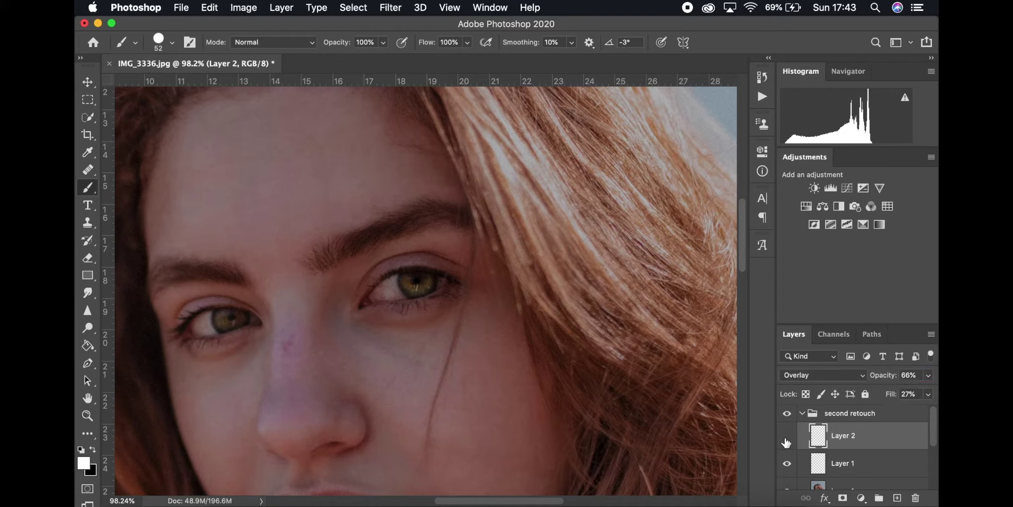
left_click(787, 463)
left_click(790, 437)
left_click(786, 462)
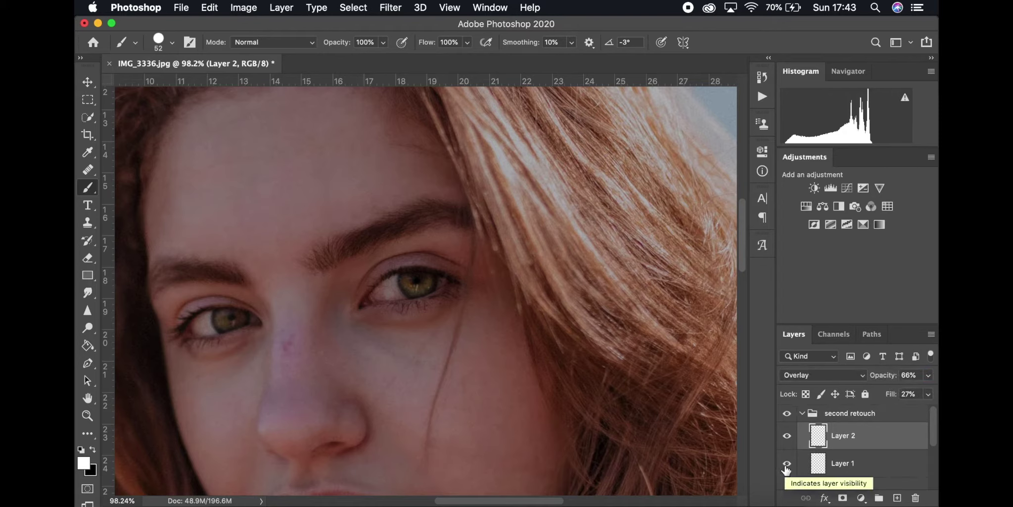
left_click(861, 460, "shift")
right_click(850, 438)
left_click(879, 460)
right_click(868, 450)
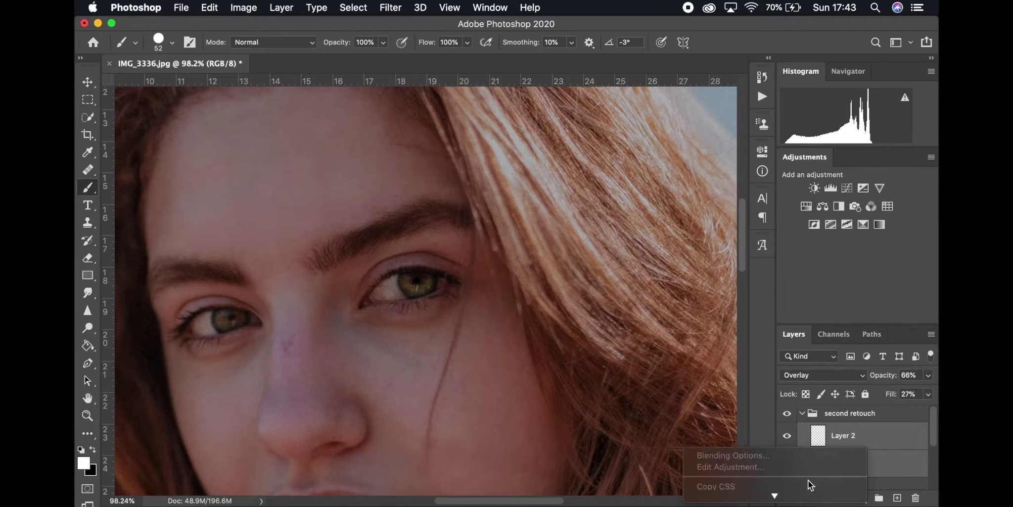
left_click(899, 438)
left_click(898, 438)
left_click(885, 456)
left_click(883, 444)
Step: Add an empty layer above Layer 2 and sample a dark brown from the iris as foreground colour
left_click(897, 498)
scroll(422, 253, "up", 8)
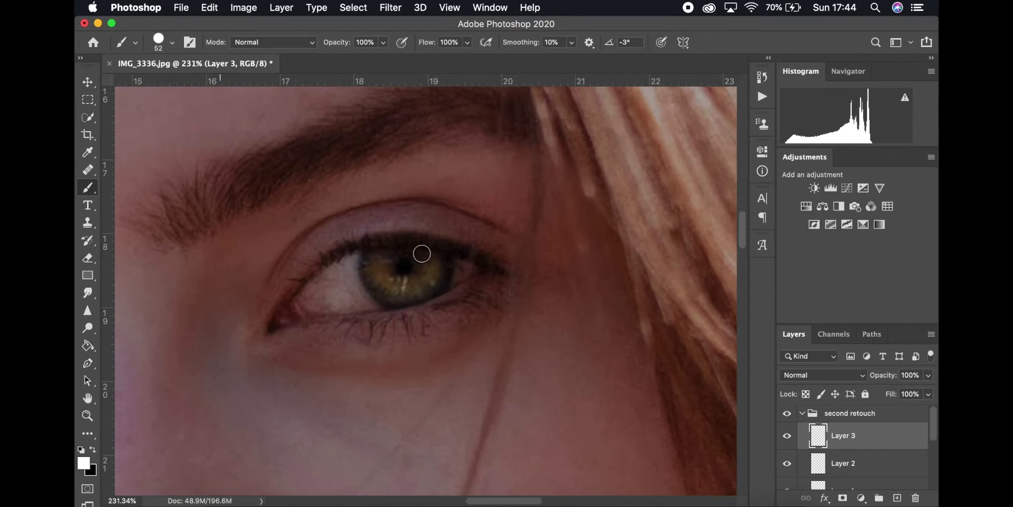
left_click(390, 269, "alt")
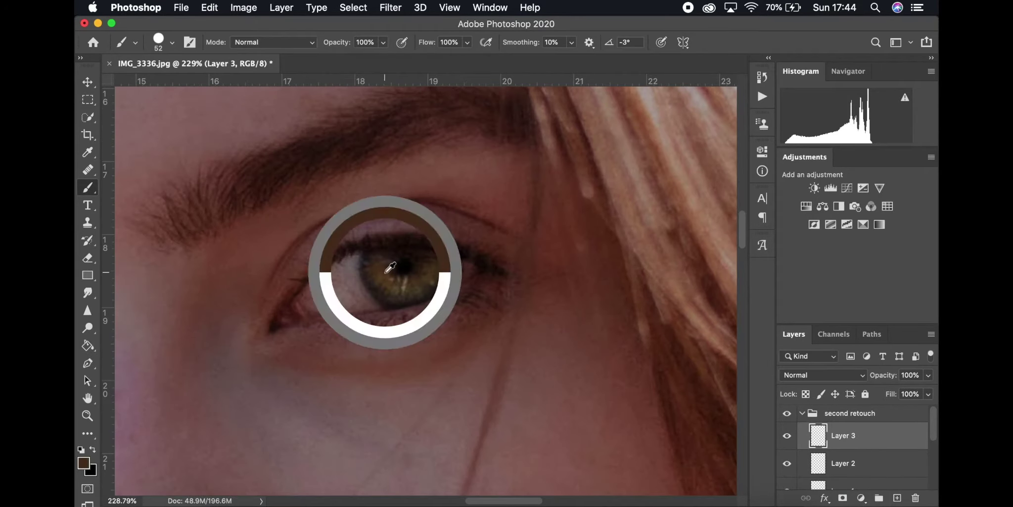
Step: Select several small highlight shapes in the iris with the Lasso, adding each to the selection
left_click(88, 433)
left_click(234, 283)
left_click_drag(372, 274, 389, 272)
right_click(390, 272)
left_click(415, 351)
scroll(379, 275, "left", 1)
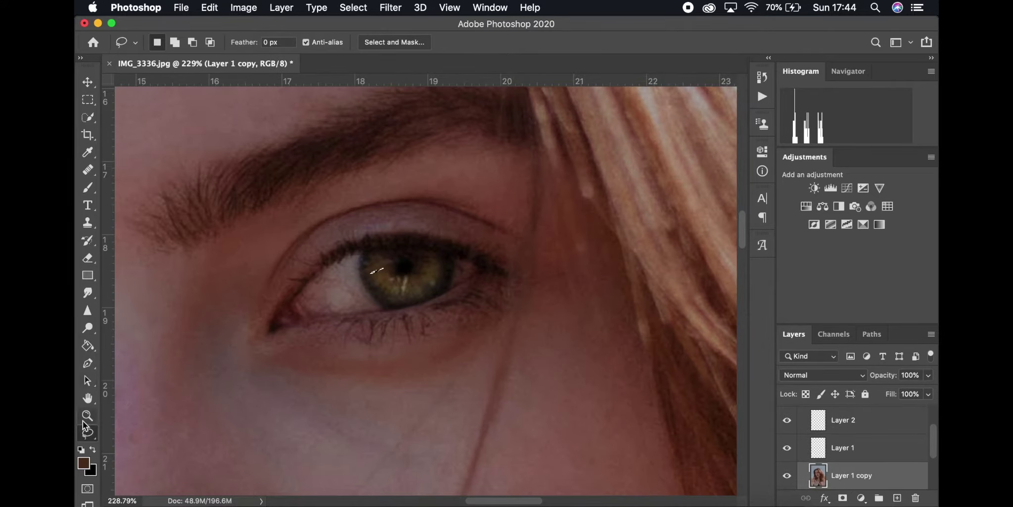
key("shift")
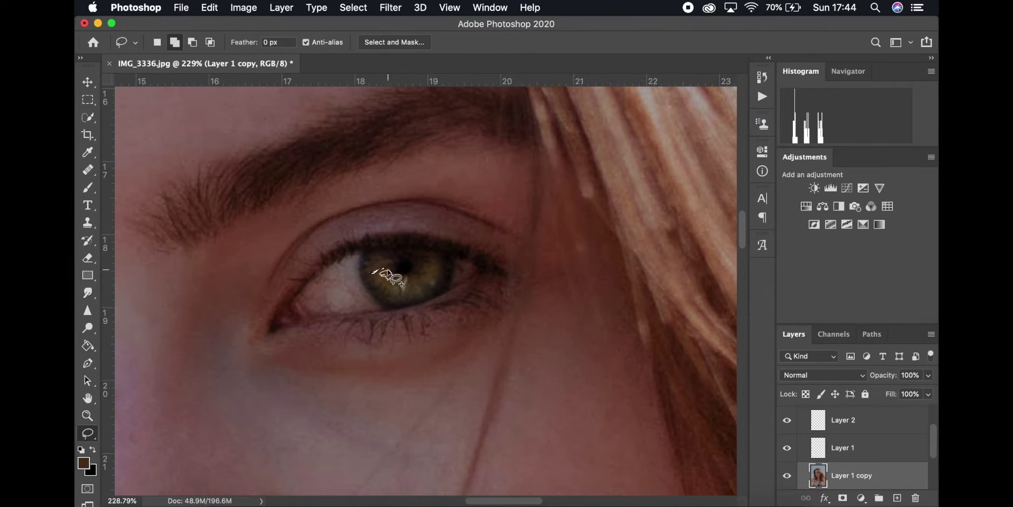
mouse_move(389, 273)
left_mouse_down()
mouse_move(415, 279)
mouse_move(368, 264)
left_mouse_up()
Step: Set the foreground to a brighter orange-brown and paint the selected iris shapes with the Brush on Layer 1 copy
left_click(88, 188)
left_click(83, 463)
left_click(705, 123)
left_click(898, 43)
Step: Deselect the painted iris shapes and try a Gaussian Blur on Layer 1 copy
left_click(88, 82)
key("super+d")
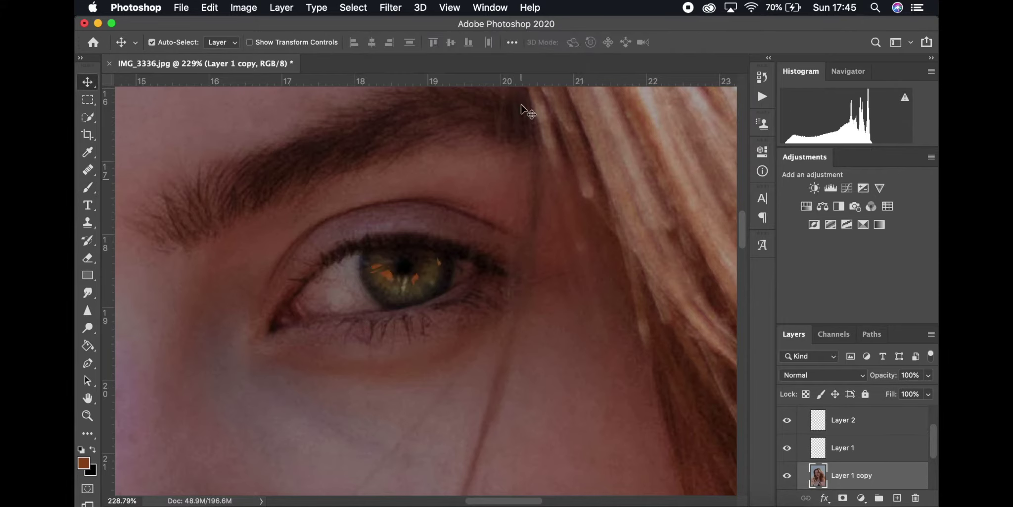
left_click(391, 8)
mouse_move(501, 168)
left_click(645, 215)
left_click(869, 208)
Step: Undo the blur, the deselection and the orange-brown paint on Layer 1 copy
key("super+z")
key("super+z")
key("super+z")
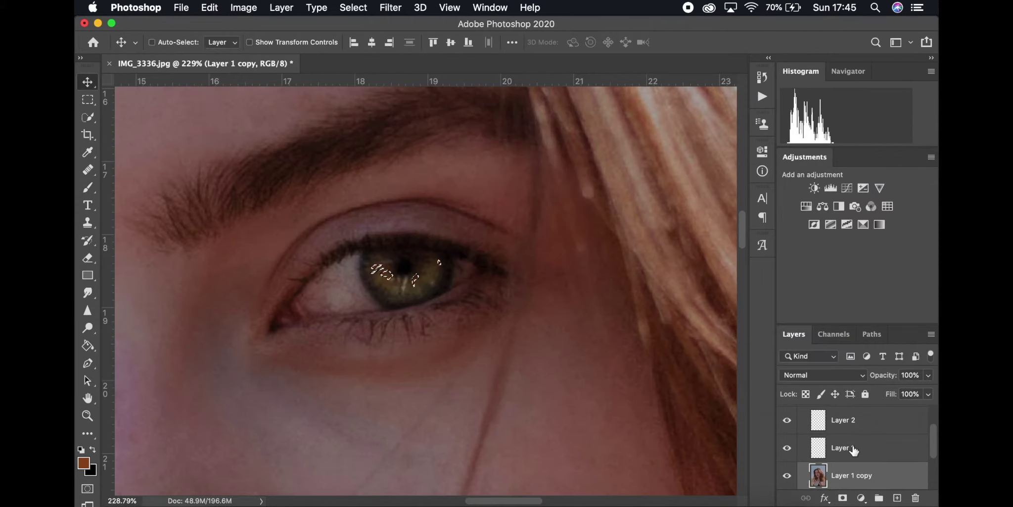
Step: Paint the selected iris shapes orange-brown with the Brush on Layer 3 of the second retouch group
scroll(854, 449, "up", 3)
left_click(867, 437)
left_click(87, 187)
left_click_drag(445, 312, 382, 273)
Step: Soften the orange-brown iris paint on Layer 3 with a Gaussian Blur of a few pixels
left_click(87, 82)
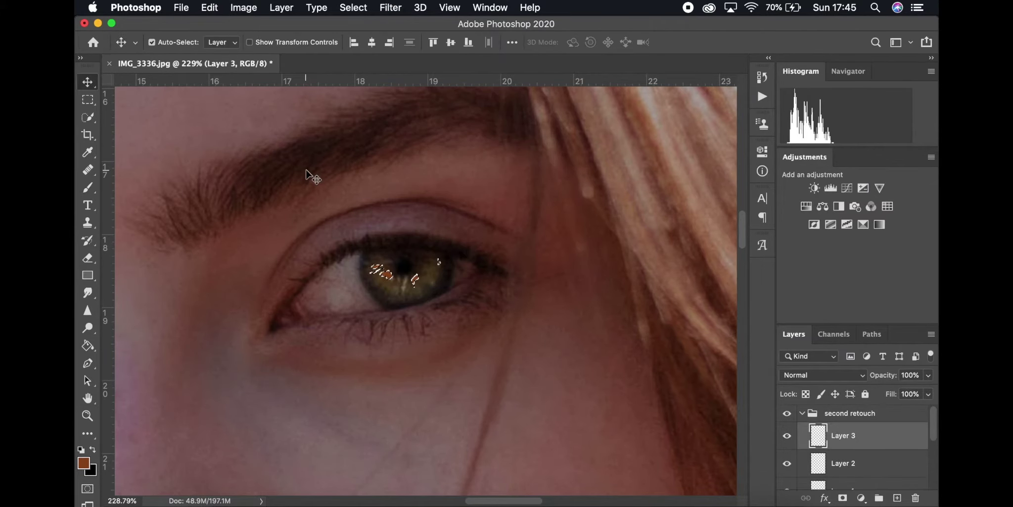
left_click(390, 7)
mouse_move(452, 165)
left_click(644, 226)
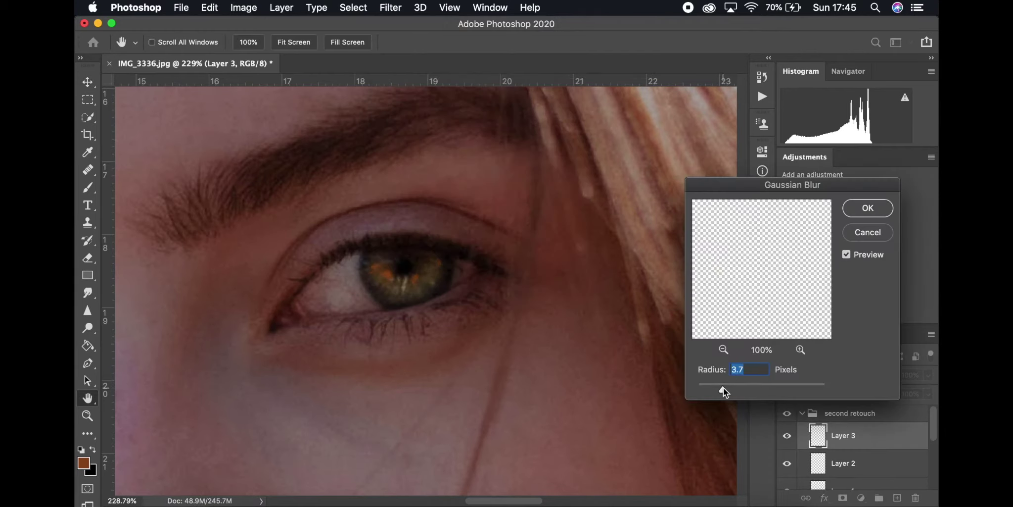
left_click(848, 207)
Step: Set Layer 3 to Soft Light at 63% opacity and compare the eye with the layer hidden and shown
left_click(826, 374)
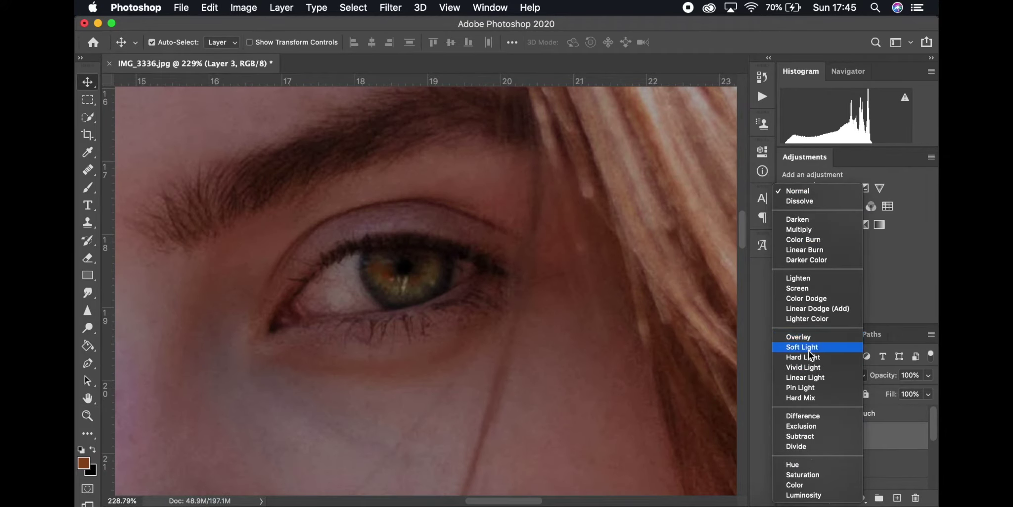
left_click(807, 347)
left_click(929, 374)
left_click(930, 378)
left_click(787, 436)
left_click(787, 436)
Step: Adjust Layer 3's Hue/Saturation with hue +29, saturation about +19 and a slightly raised lightness
left_click(281, 7)
mouse_move(244, 8)
mouse_move(277, 44)
left_click(451, 117)
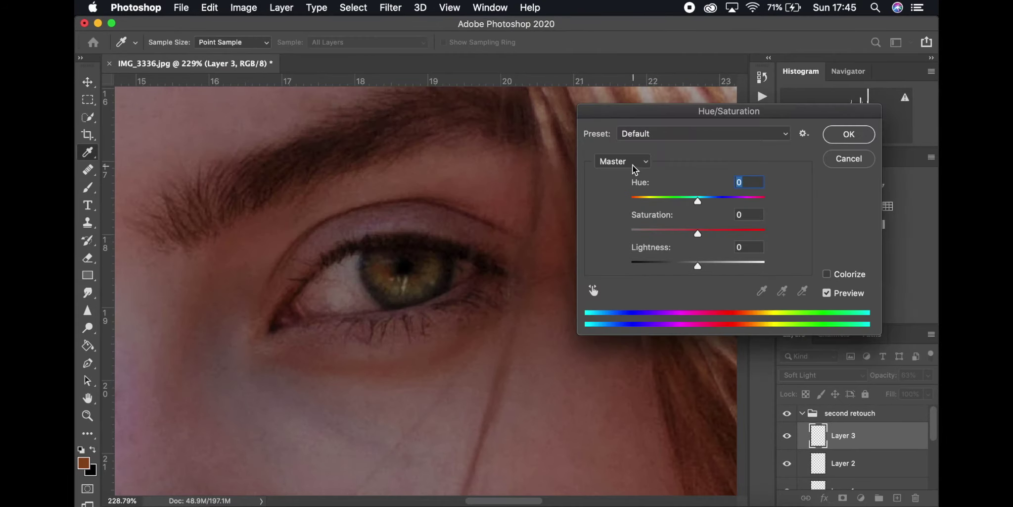
left_click_drag(699, 201, 711, 233)
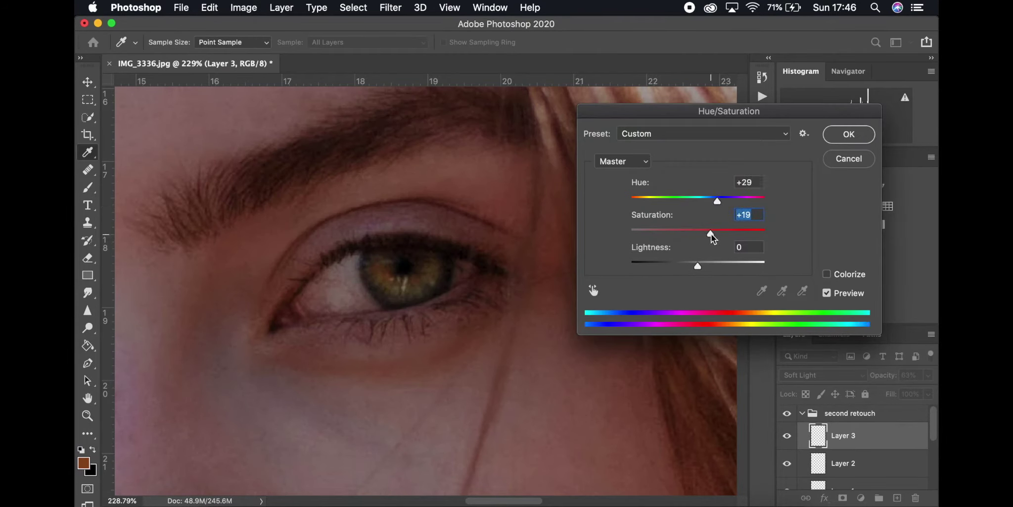
left_click_drag(698, 266, 706, 265)
key("Return")
Step: Add a new layer above Layer 3 and lasso several small shapes along the lower iris into one selection
scroll(536, 337, "down", 10)
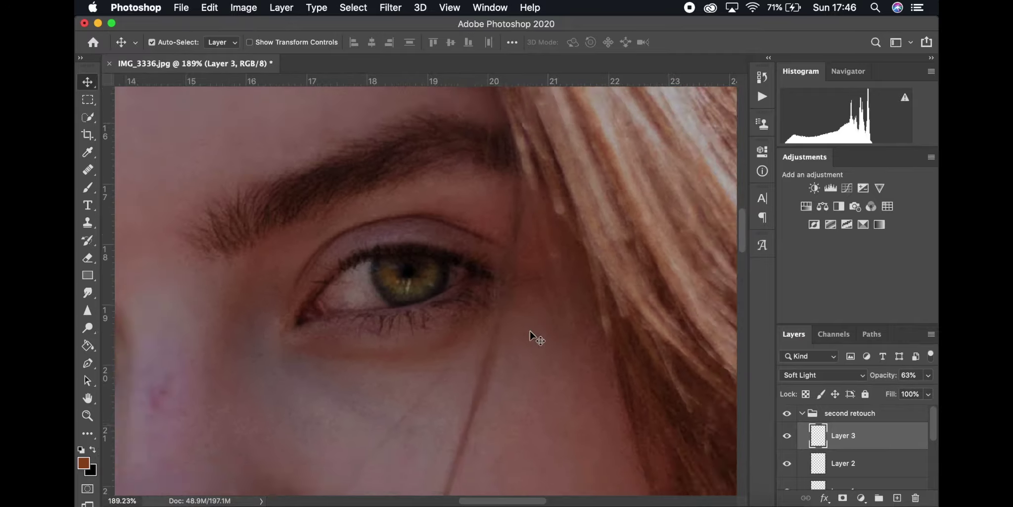
scroll(536, 337, "up", 10)
left_click(897, 497)
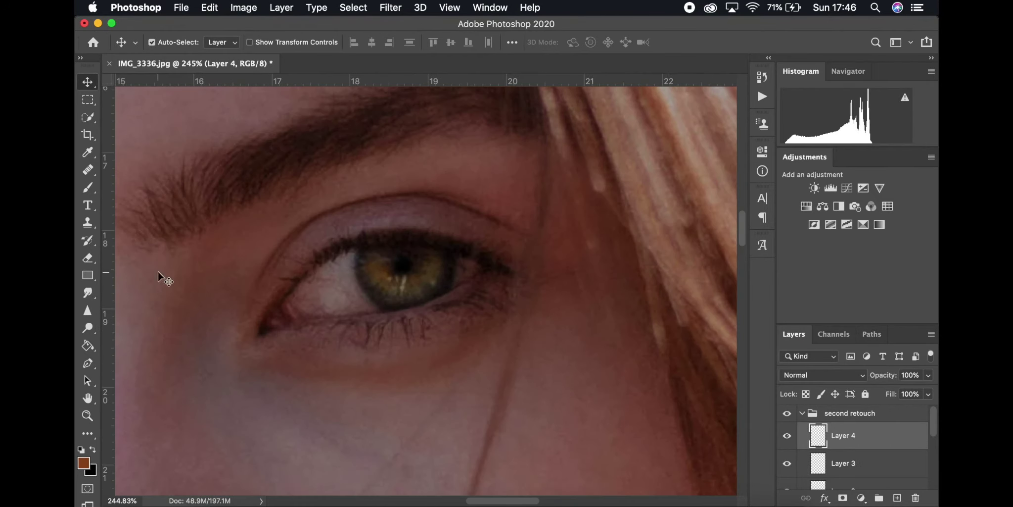
key("l")
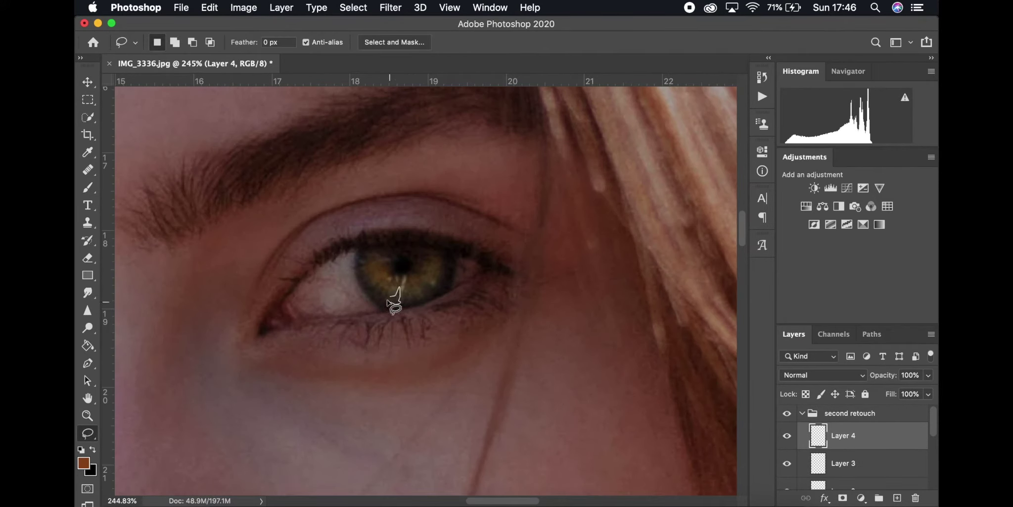
mouse_move(388, 301)
left_mouse_down()
mouse_move(426, 281)
mouse_move(426, 295)
mouse_move(371, 284)
left_mouse_up()
left_click_drag(441, 267, 439, 268)
mouse_move(408, 296)
left_mouse_down()
mouse_move(415, 291)
mouse_move(410, 300)
left_mouse_up()
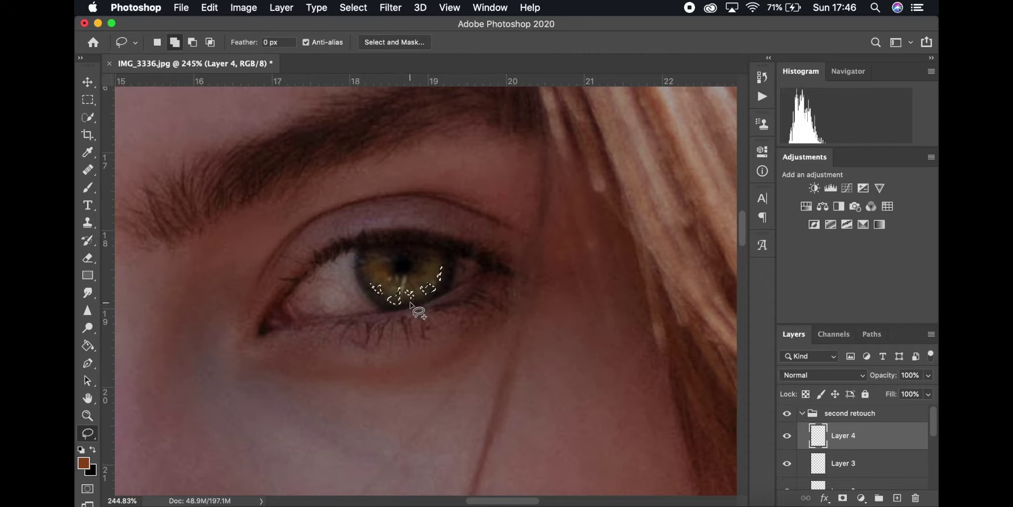
Step: Sample an iris colour, change the foreground to dark green, fill the selected iris shapes on Layer 4 and deselect
key("b")
key("i")
left_click(423, 297)
left_click(88, 188)
left_click(762, 124)
left_click(726, 116)
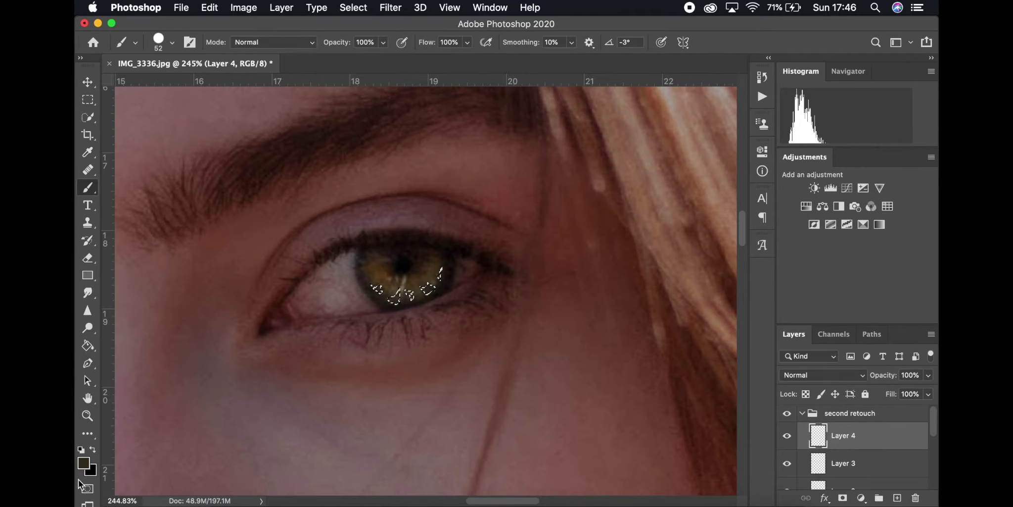
left_click(83, 462)
left_click(775, 174)
left_click(895, 43)
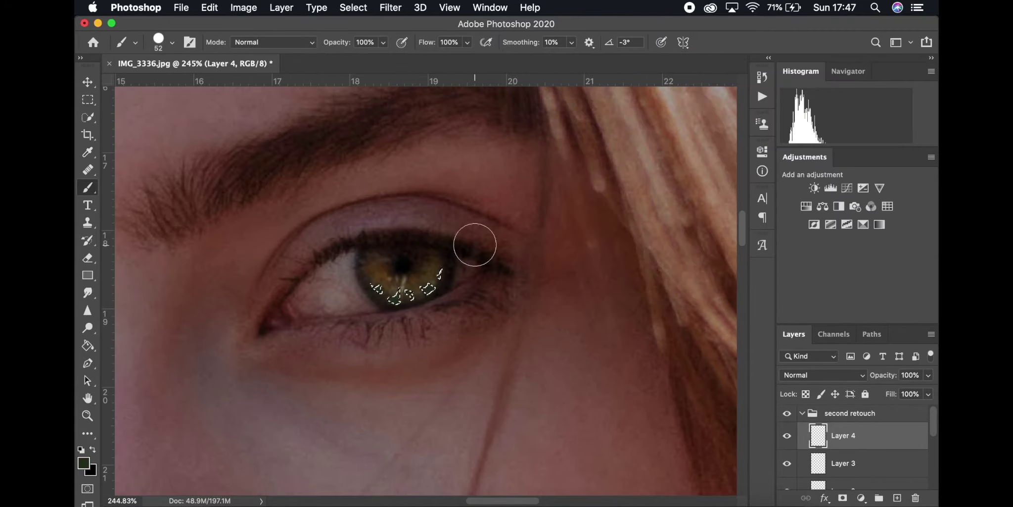
key("alt+BackSpace")
key("super+d")
Step: Apply a 3.0-pixel Gaussian Blur to Layer 4 and set its blend mode to Overlay
left_click(88, 82)
left_click(417, 7)
mouse_move(392, 8)
mouse_move(570, 168)
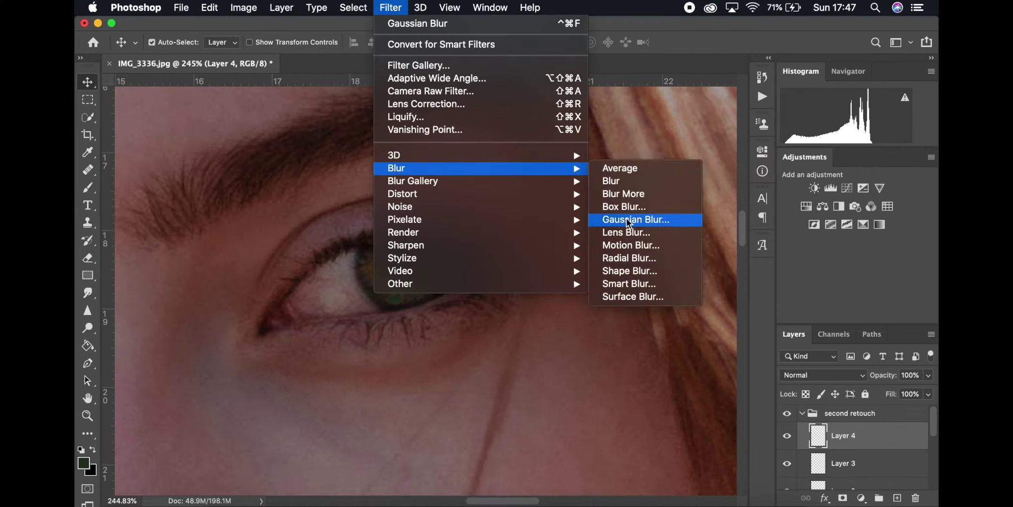
left_click(626, 219)
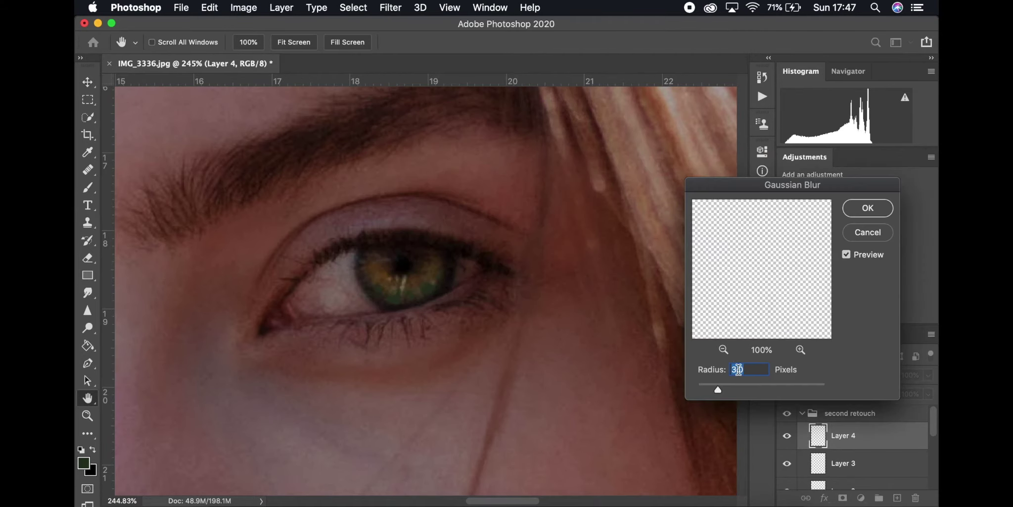
left_click(868, 208)
left_click(822, 375)
left_click(819, 380)
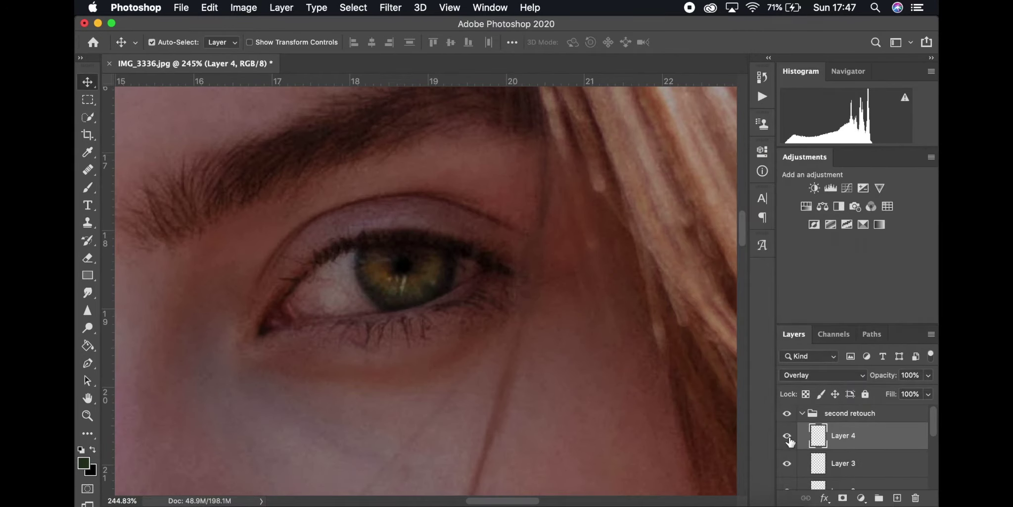
Step: Adjust Layer 4's Hue/Saturation with hue +10, lightness +17 and a strongly raised saturation
left_click(252, 6)
mouse_move(317, 47)
left_click(478, 117)
mouse_move(698, 200)
left_mouse_down()
mouse_move(678, 198)
mouse_move(725, 200)
mouse_move(705, 200)
left_mouse_up()
left_click(710, 265)
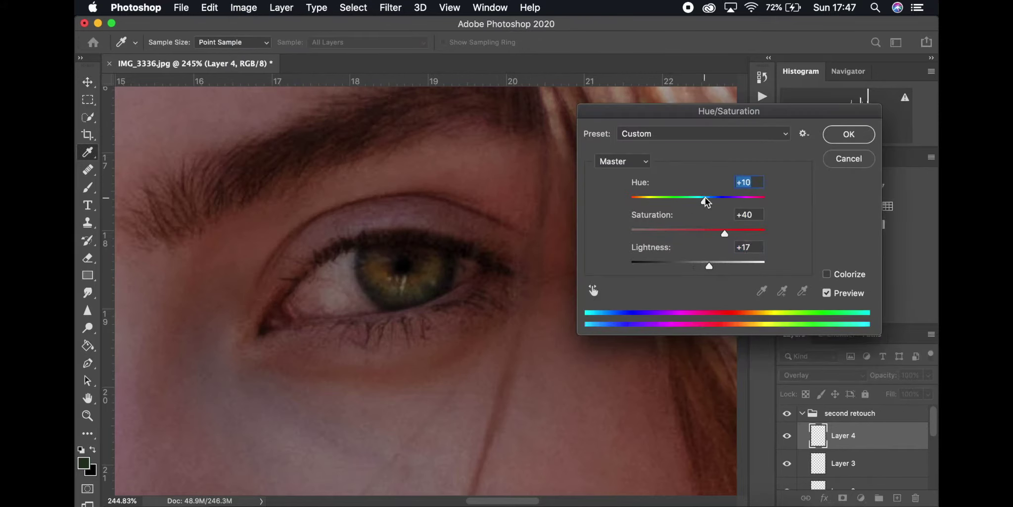
left_click(741, 232)
left_click(844, 131)
Step: Lower Layer 4's opacity to 54% and compare the eyes with the layer hidden and shown
left_click(927, 376)
left_click_drag(931, 390, 900, 391)
left_click(788, 436)
left_click(787, 435)
scroll(537, 337, "up", 5)
scroll(536, 337, "down", 10)
scroll(535, 335, "down", 2)
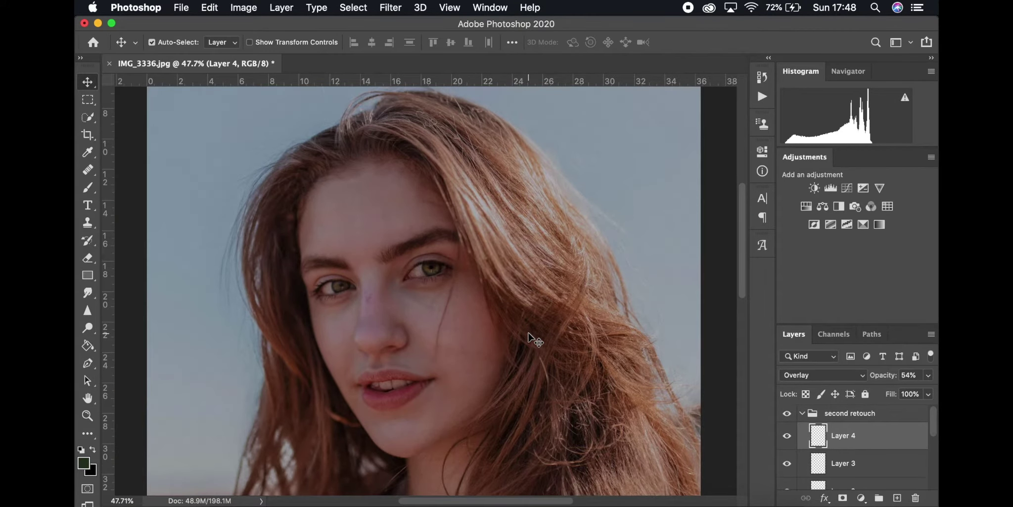
scroll(435, 255, "up", 6)
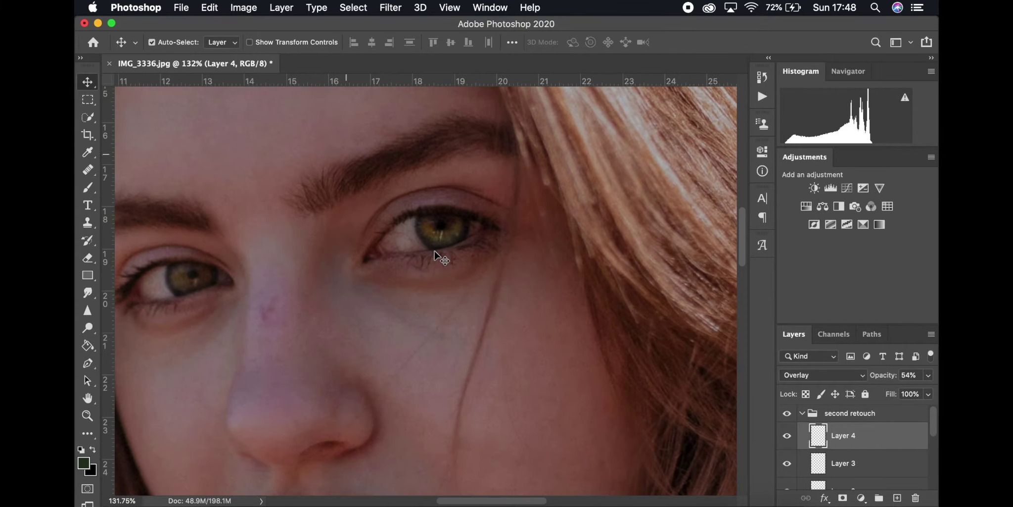
left_click(787, 436)
left_click(786, 437)
scroll(845, 460, "down", 4)
left_click(843, 467, "shift")
scroll(843, 468, "up", 4)
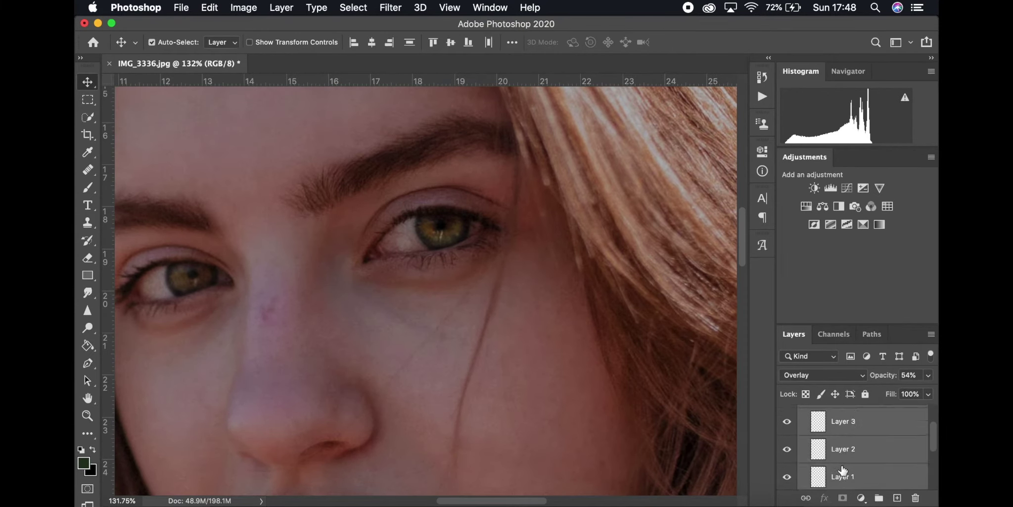
key("Delete")
key("super+z")
key("super+shift+z")
key("super+z")
scroll(844, 463, "down", 4)
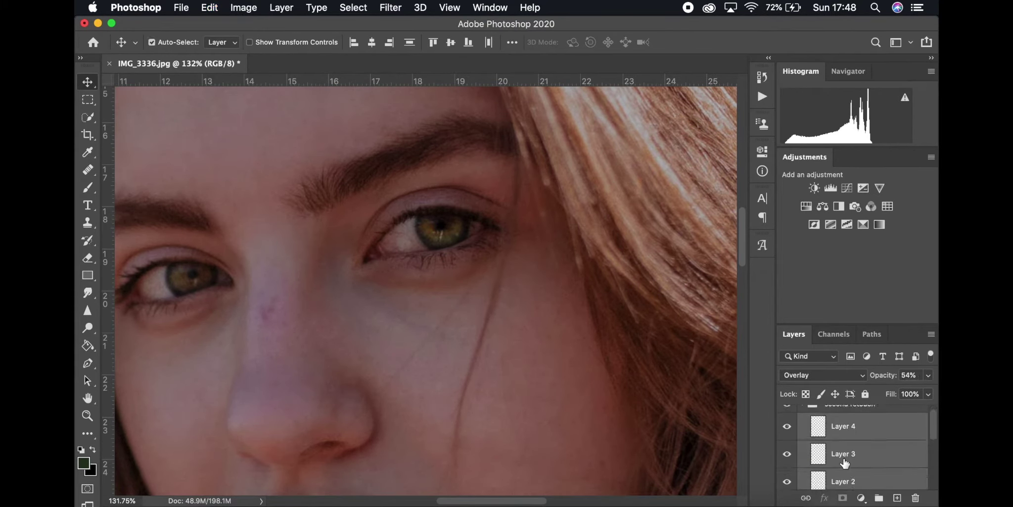
Step: Compare the portrait with and without the second retouch group
scroll(845, 462, "up", 3)
left_click(802, 414)
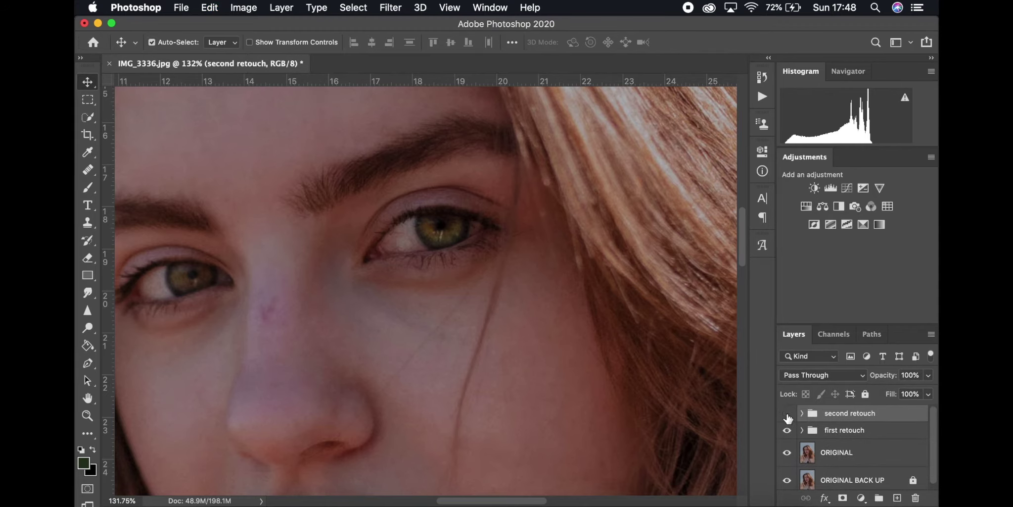
left_click(802, 413)
Step: Add a new layer above Layer 4 and lasso the white of the eye beside the iris
left_click(842, 441)
left_click(897, 497)
scroll(445, 215, "up", 5)
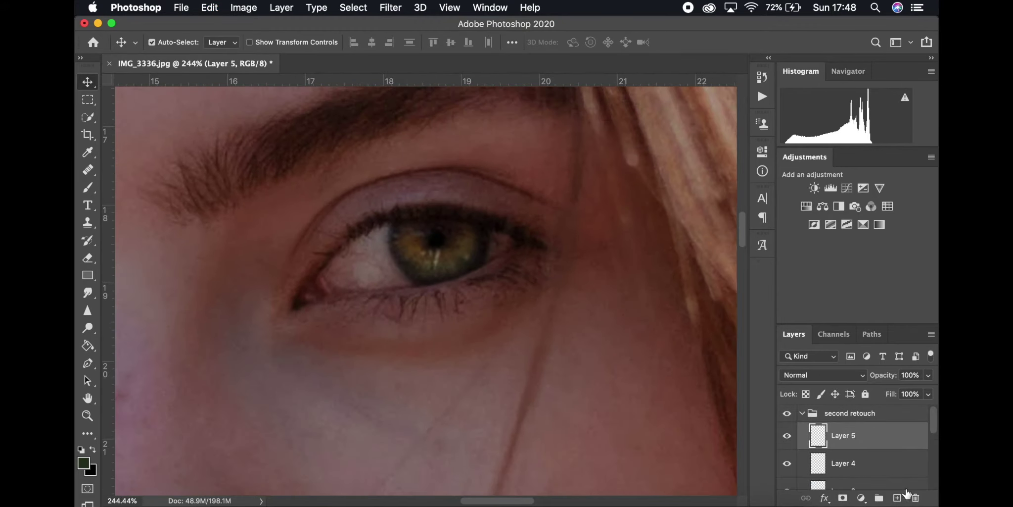
key("l")
mouse_move(384, 232)
left_mouse_down()
mouse_move(333, 273)
mouse_move(404, 278)
mouse_move(384, 234)
left_mouse_up()
Step: Paint the selected eye white on Layer 5 in white with a soft 364-pixel brush
left_click(81, 450)
left_click(93, 450)
left_click(88, 188)
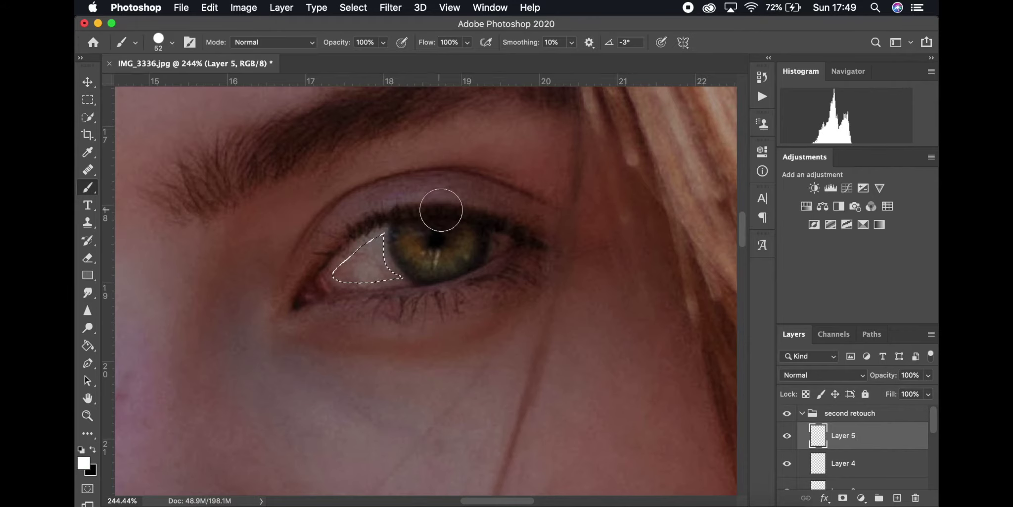
right_click(441, 211)
left_click_drag(551, 242, 583, 242)
left_click_drag(596, 271, 534, 272)
left_click(527, 197)
left_click_drag(531, 221, 495, 188)
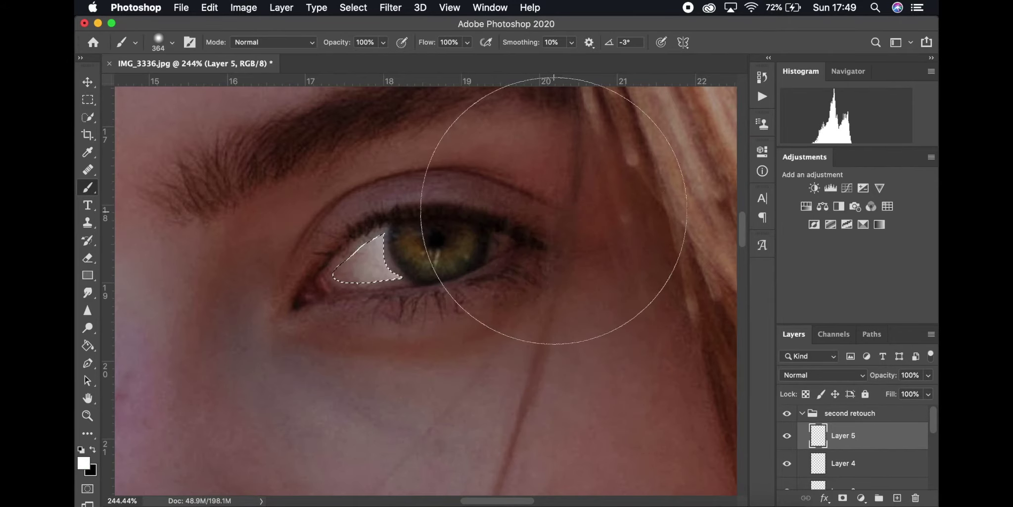
Step: Deselect the eye white, soften Layer 5 with a Gaussian Blur and set its blend mode to Overlay
key("l")
left_click(167, 116)
left_click(353, 7)
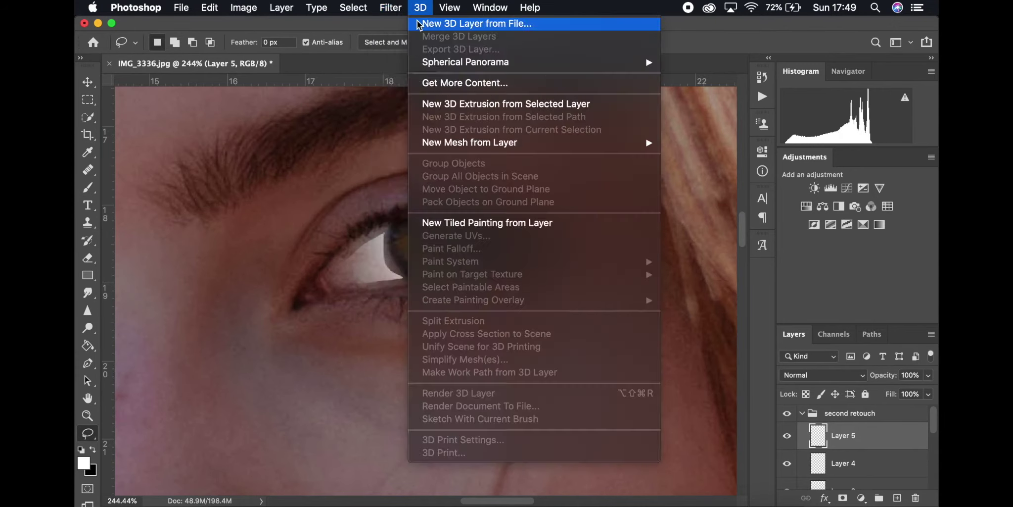
left_click(565, 134)
left_click(822, 376)
left_click(809, 380)
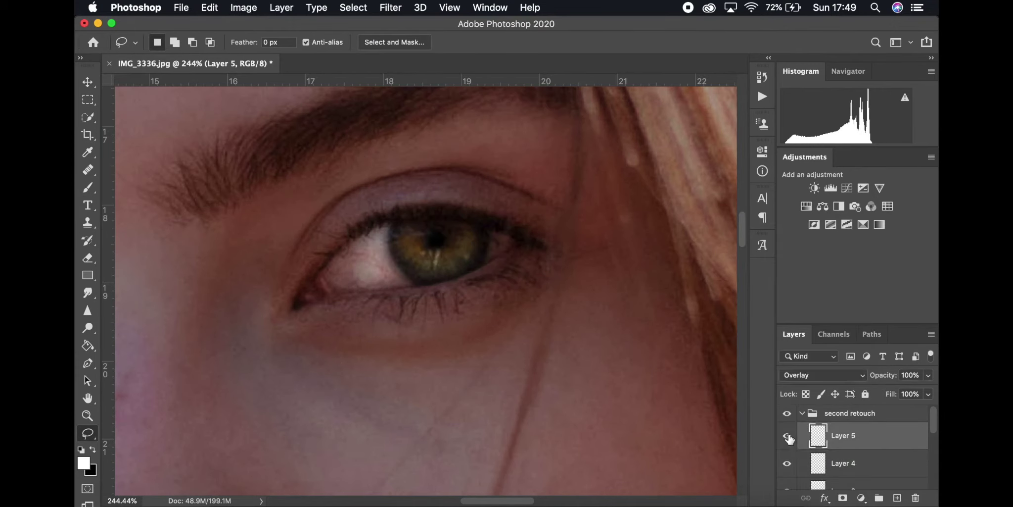
Step: Compare the eye with Layer 5 hidden and shown, and lower the layer's opacity to 68%
left_click(788, 437)
left_click(788, 437)
scroll(561, 316, "down", 8)
scroll(561, 316, "down", 2)
left_click(929, 375)
left_click_drag(931, 391, 912, 390)
left_click(928, 378)
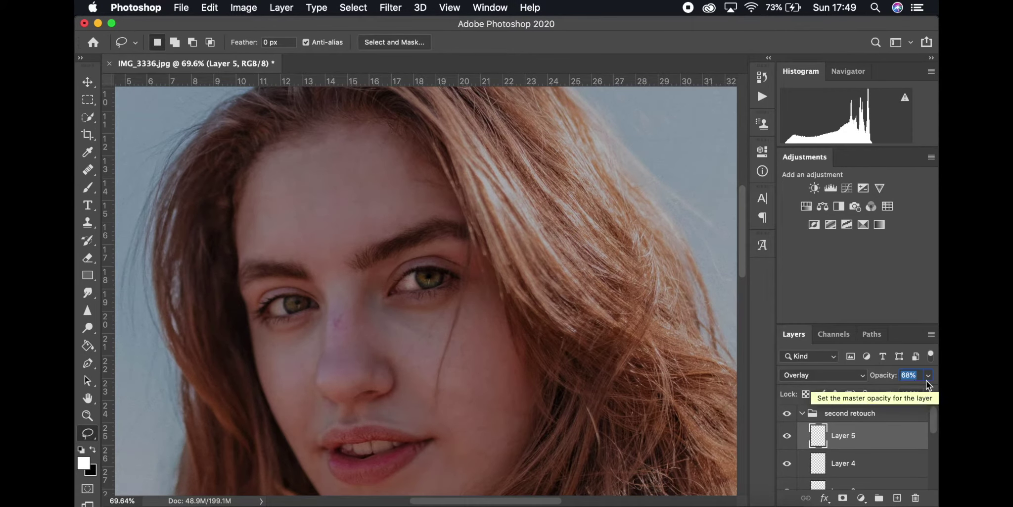
Step: Reduce Layer 5's fill to 78% and its opacity to 62%
scroll(360, 269, "down", 2)
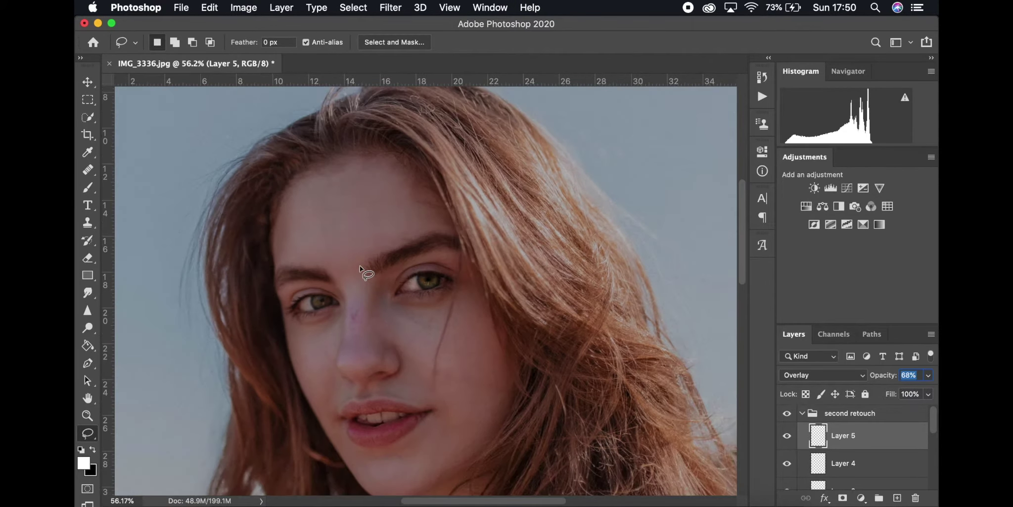
scroll(465, 302, "down", 4)
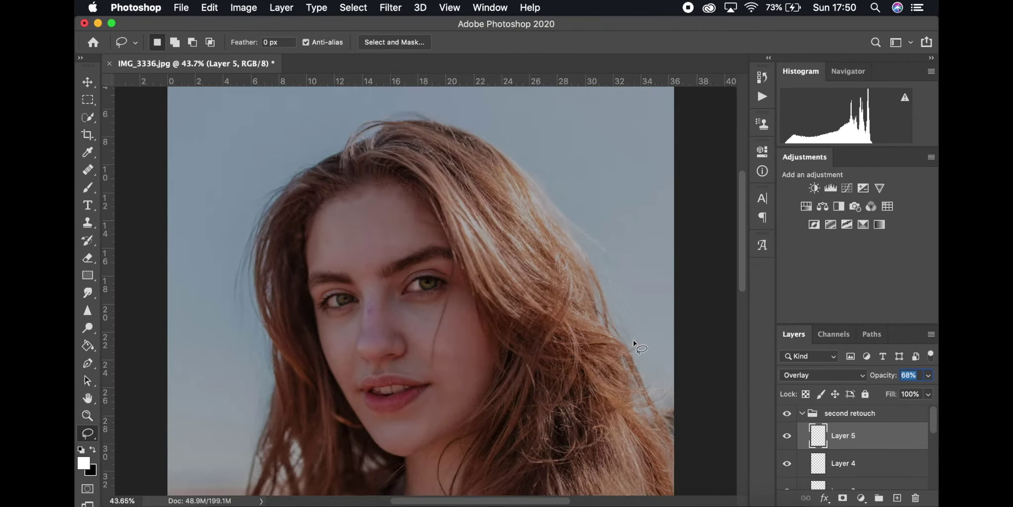
left_click(928, 395)
mouse_move(931, 409)
left_mouse_down()
mouse_move(916, 410)
mouse_move(904, 390)
mouse_move(916, 411)
left_mouse_up()
left_click(928, 375)
left_click(928, 377)
left_click(928, 394)
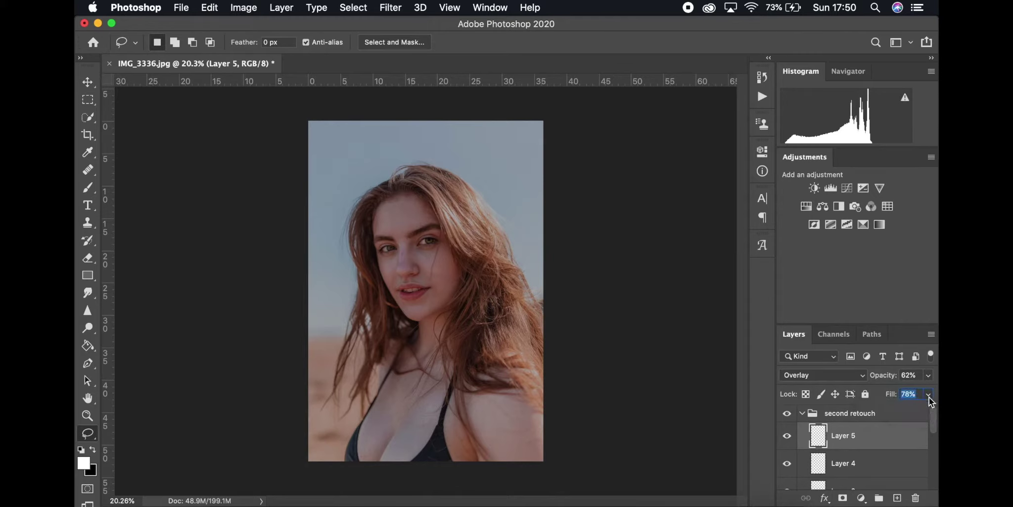
Step: Add a new layer above Layer 5 and lasso a thin crescent along the lower rim of the iris
scroll(429, 191, "up", 5)
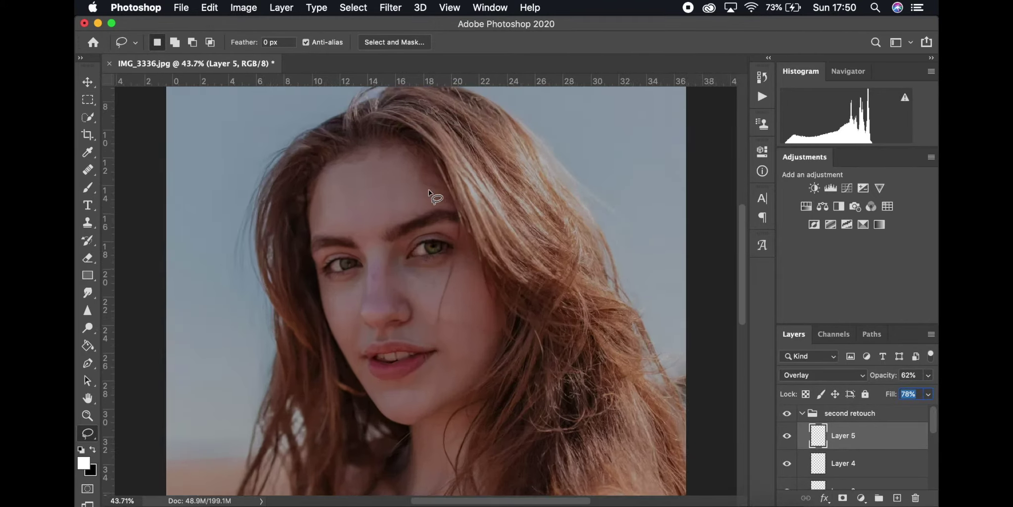
left_click(898, 498)
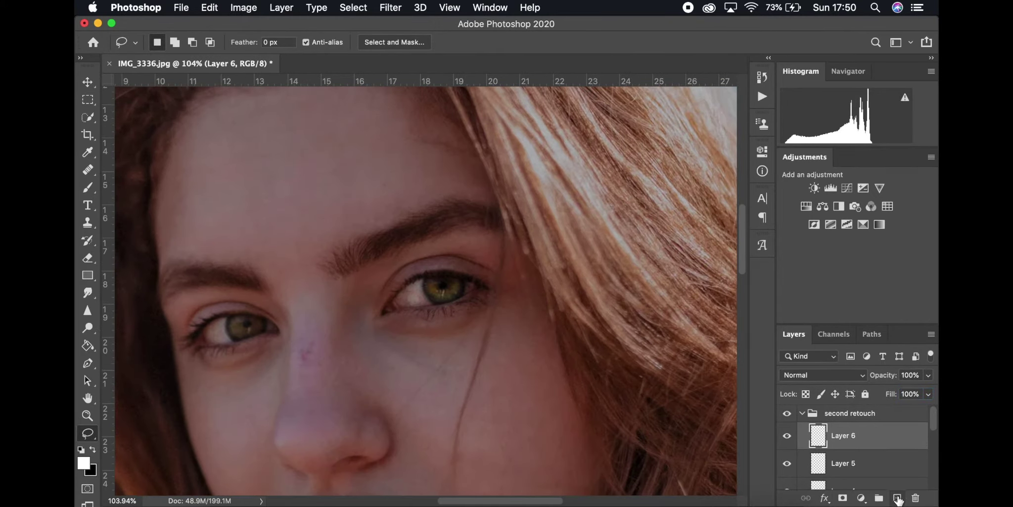
scroll(429, 276, "up", 2)
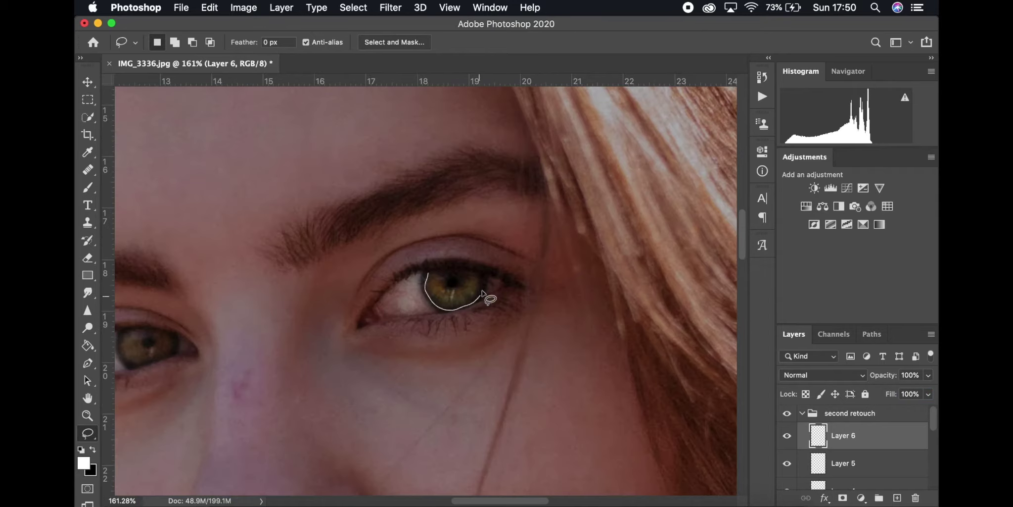
left_click_drag(424, 287, 428, 273)
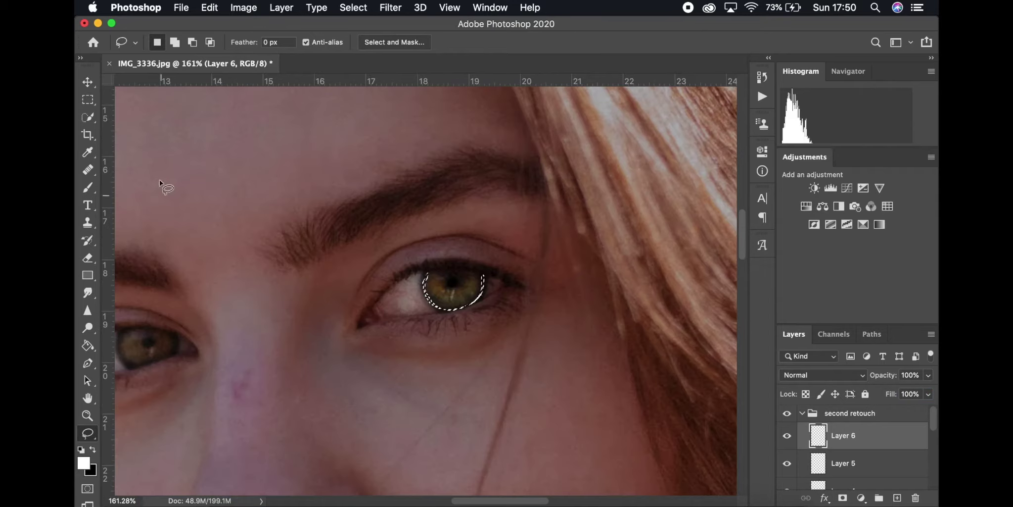
Step: Paint the selected iris rim black with the Brush on Layer 6 and deselect it
left_click(87, 188)
left_click(92, 450)
left_click(451, 289)
key("super+d")
Step: Try repeating the last Gaussian Blur on Layer 6 and undo it
left_click(88, 82)
left_click(353, 8)
mouse_move(390, 8)
left_click(412, 24)
key("super+z")
Step: Soften the black iris rim on Layer 6 with a Gaussian Blur, reducing the radius below 7 pixels
left_click(391, 8)
mouse_move(476, 168)
left_click(618, 220)
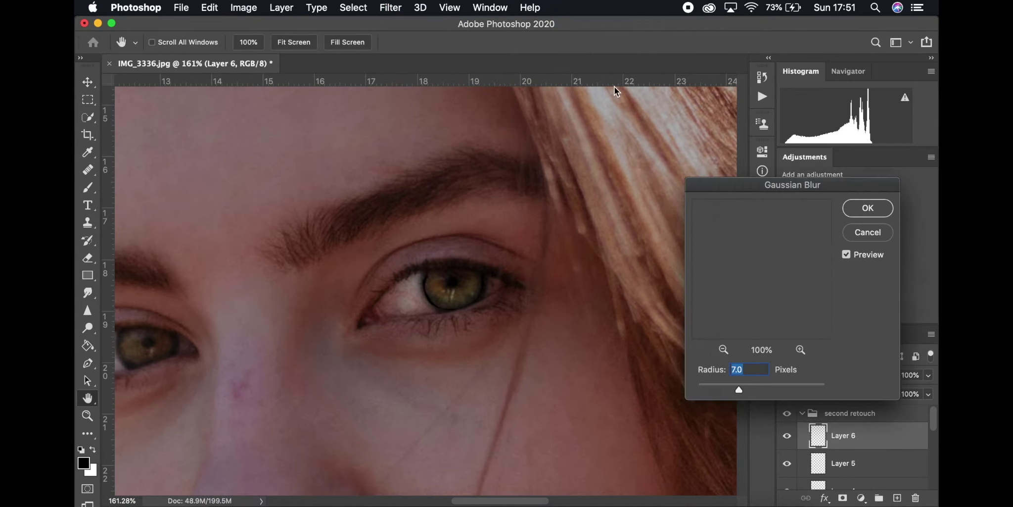
left_click_drag(738, 390, 719, 390)
left_click(868, 207)
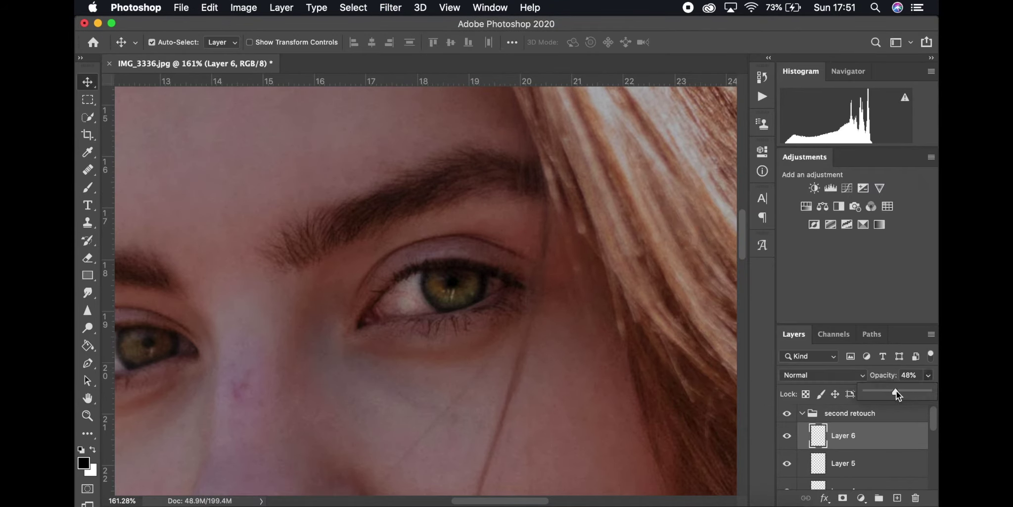
Step: Set Layer 6 to the Overlay blend mode with 60% opacity and 71% fill, and check it against the hidden state
left_click_drag(896, 389, 905, 389)
left_click(812, 375)
left_click(786, 439)
left_click(928, 394)
left_click_drag(928, 412, 910, 413)
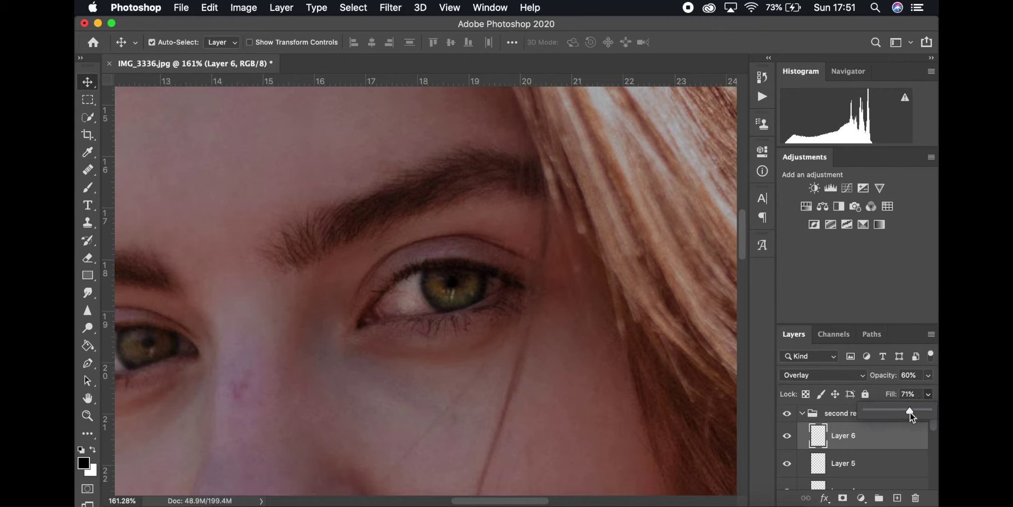
left_click(788, 438)
left_click(788, 439)
Step: Review the second retouch group's effect on the full portrait and on the enhanced eye up close
scroll(569, 345, "down", 10)
left_click(802, 413)
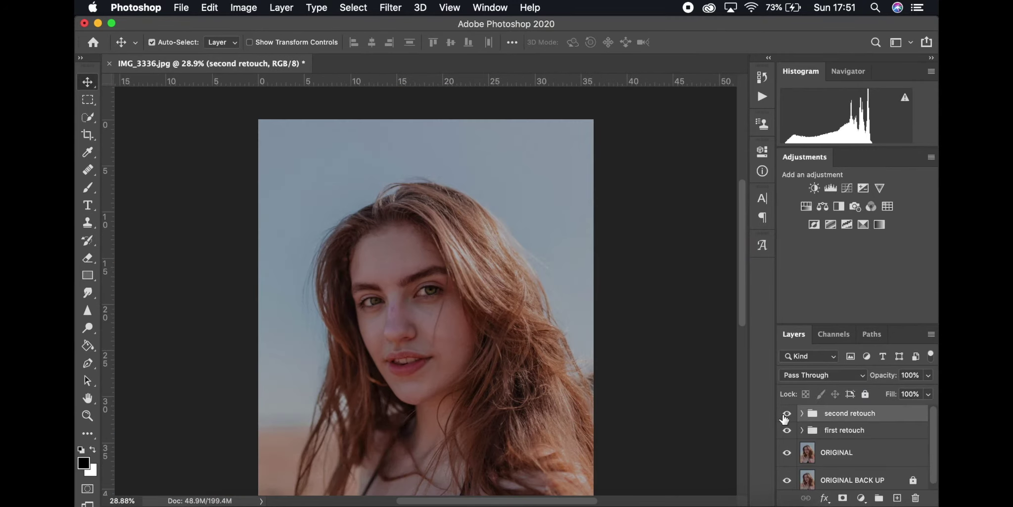
scroll(505, 351, "down", 3)
left_click(802, 413)
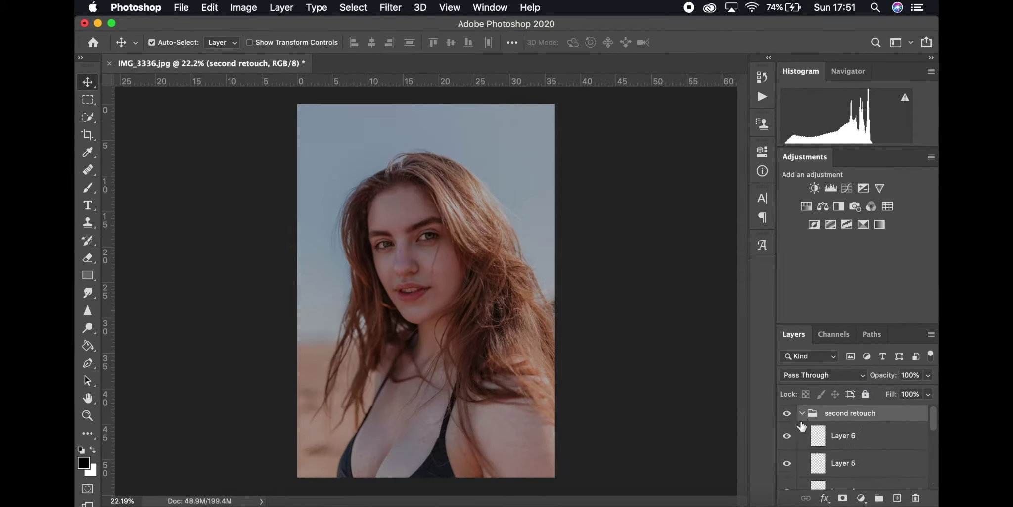
left_click(842, 436)
left_click(802, 413)
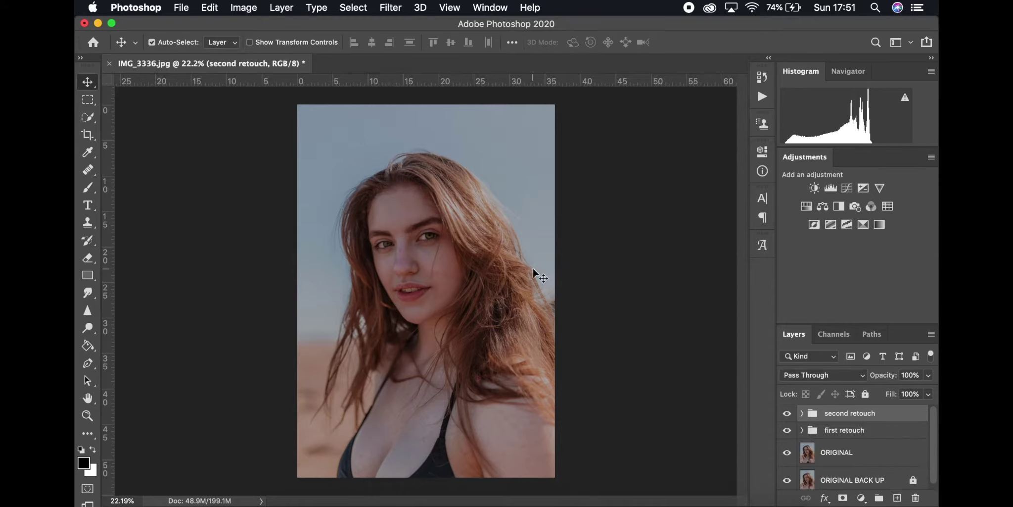
scroll(398, 221, "up", 10)
scroll(447, 262, "up", 5)
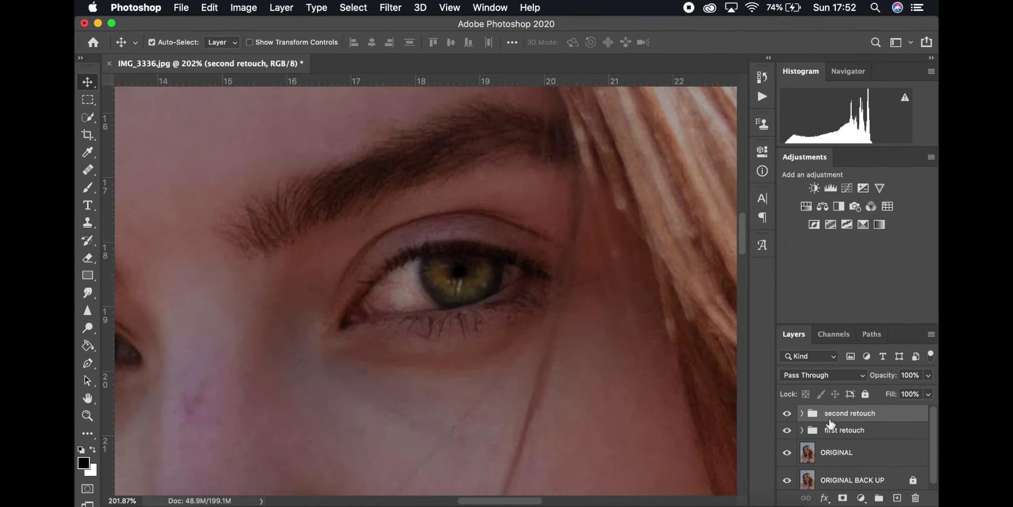
Step: Sample a brown from the iris and draw fine Pencil strokes inside the iris on Layer 6
left_click(802, 412)
left_click(843, 436)
left_click(87, 188)
scroll(440, 306, "up", 3)
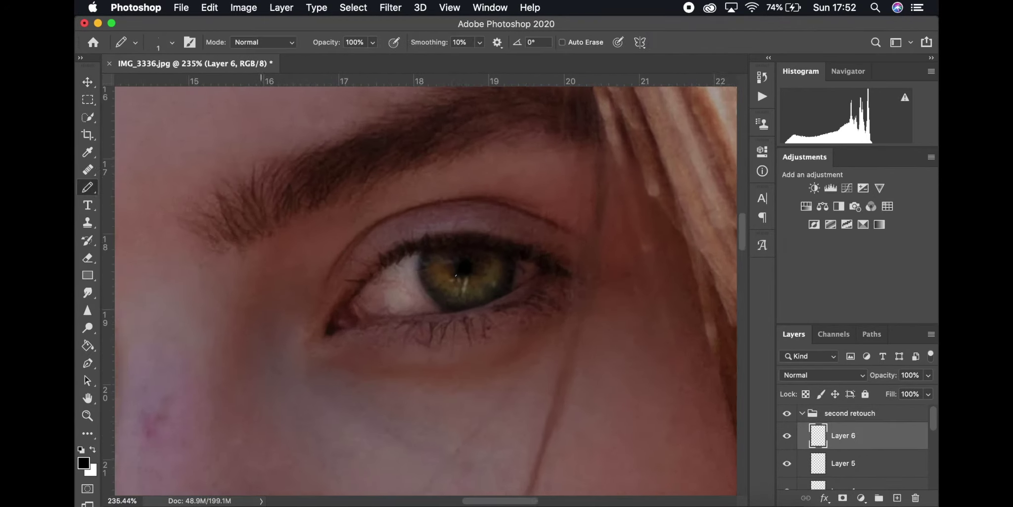
left_click(88, 157)
left_click(449, 274)
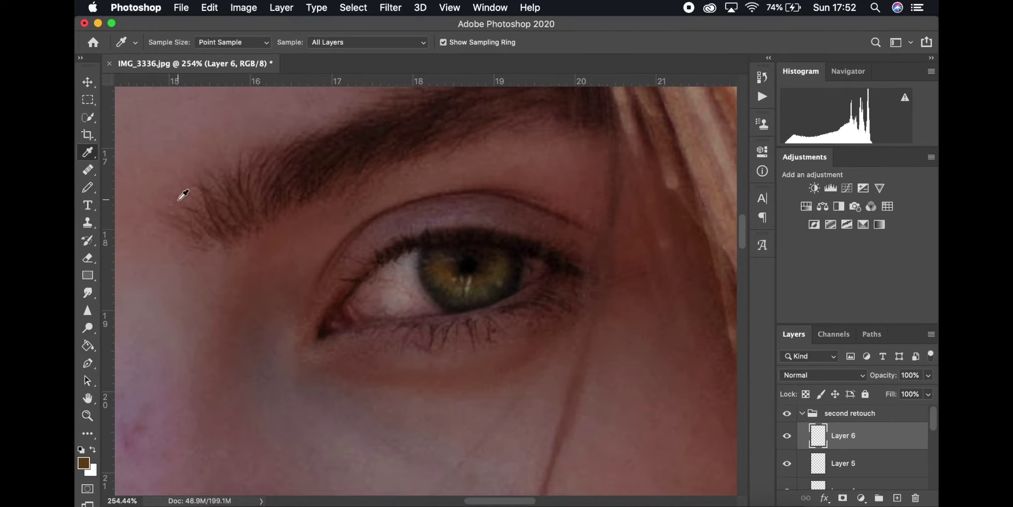
key("b")
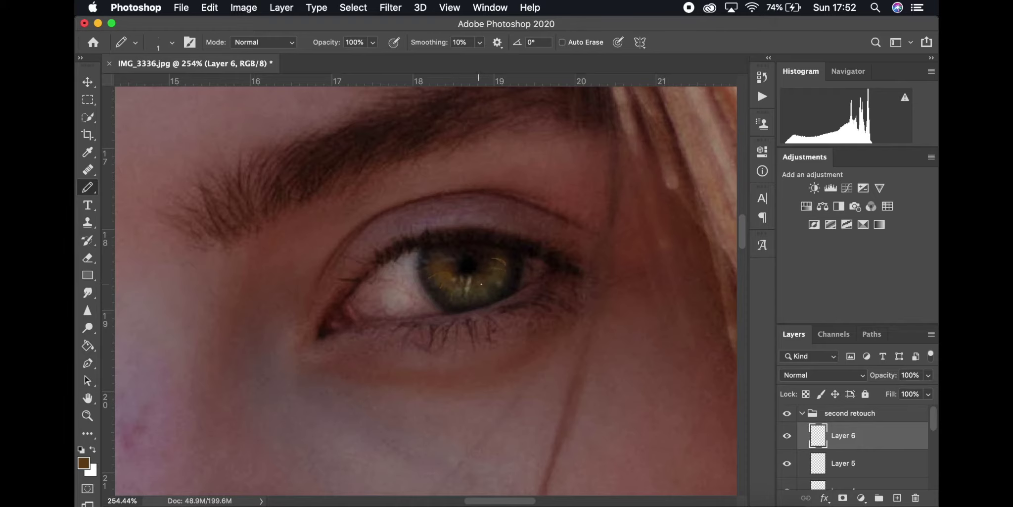
Step: Apply a Gaussian Blur to the brown iris strokes on Layer 6 and review the layer's blend mode
left_click(391, 7)
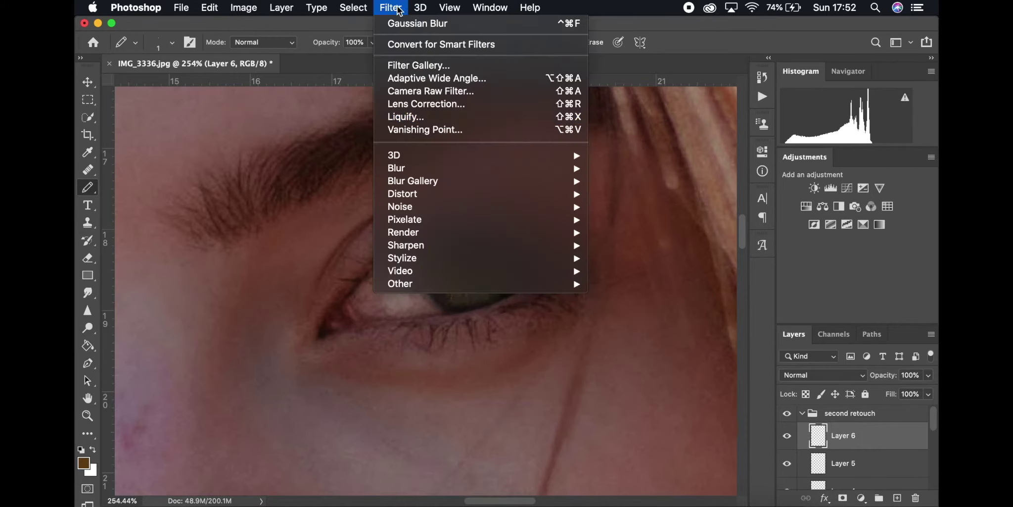
mouse_move(399, 168)
left_click(628, 214)
key("Escape")
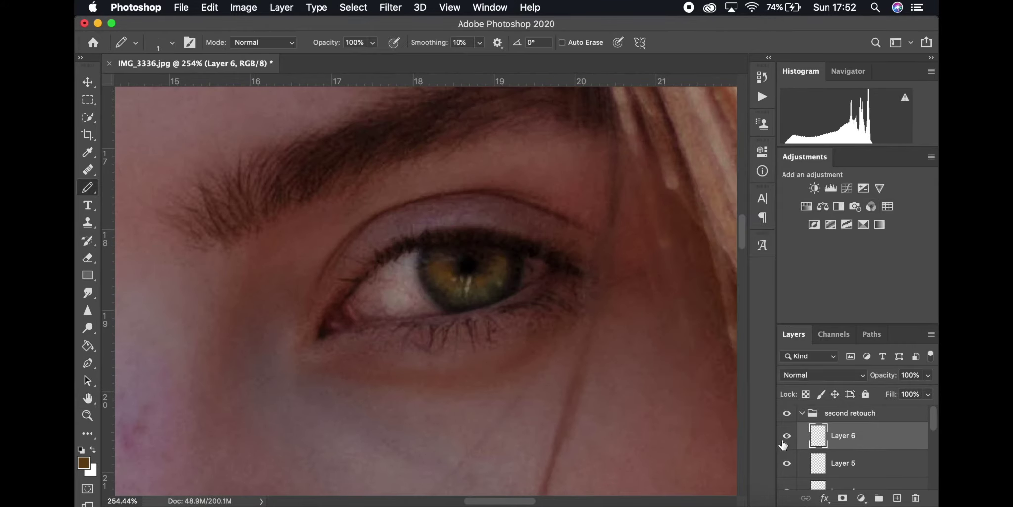
left_click(822, 375)
left_click(809, 378)
Step: Reduce Layer 2 in the second retouch group to 84% opacity and 41% fill
scroll(871, 446, "down", 3)
left_click(866, 452)
left_click(928, 375)
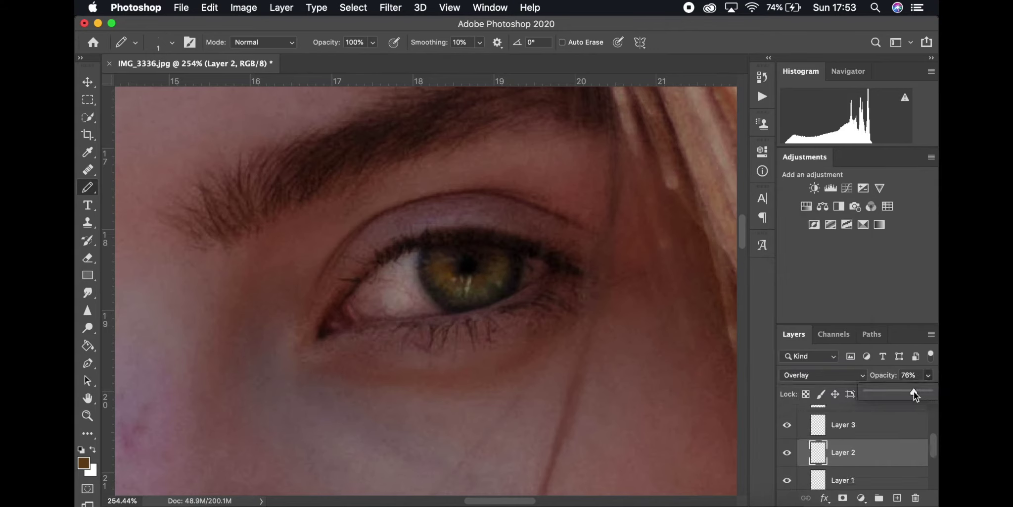
left_click(787, 452)
left_click_drag(920, 399, 892, 410)
left_click(788, 453)
scroll(852, 447, "down", 2)
left_click(929, 394)
scroll(655, 363, "down", 10)
scroll(445, 277, "up", 10)
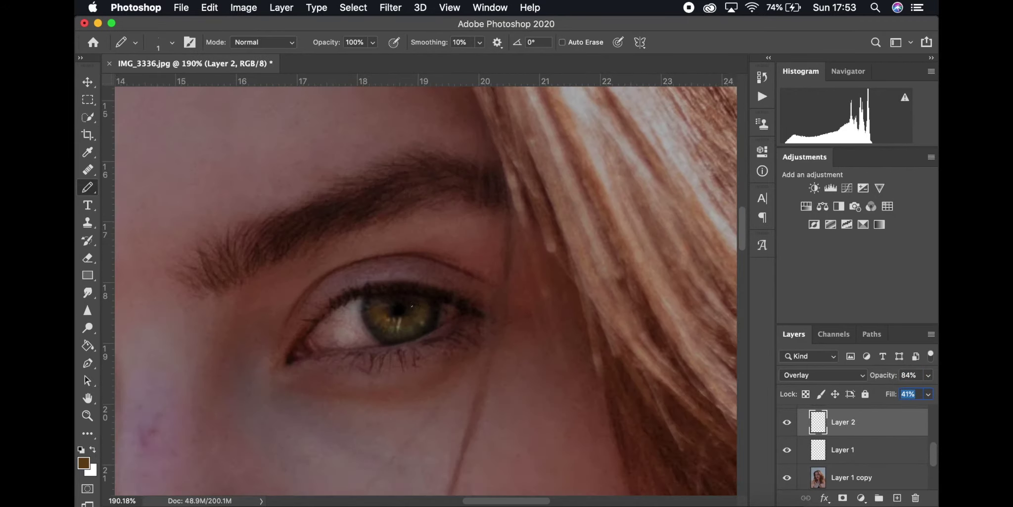
Step: Clean up Layer 2's colour around the lower edge of the iris with a 22 px Eraser
left_click(90, 258)
right_click(392, 417)
type("22")
key("Tab")
key("Return")
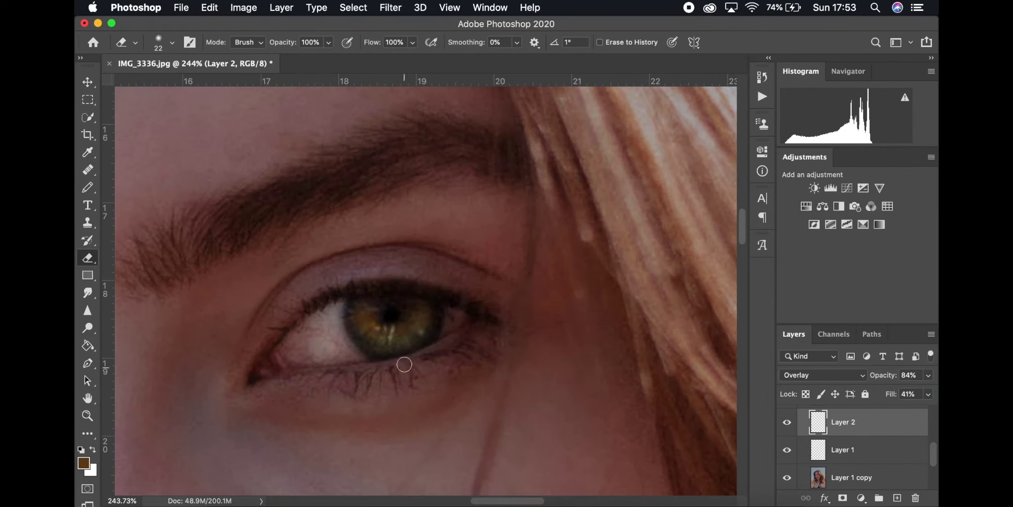
key("v")
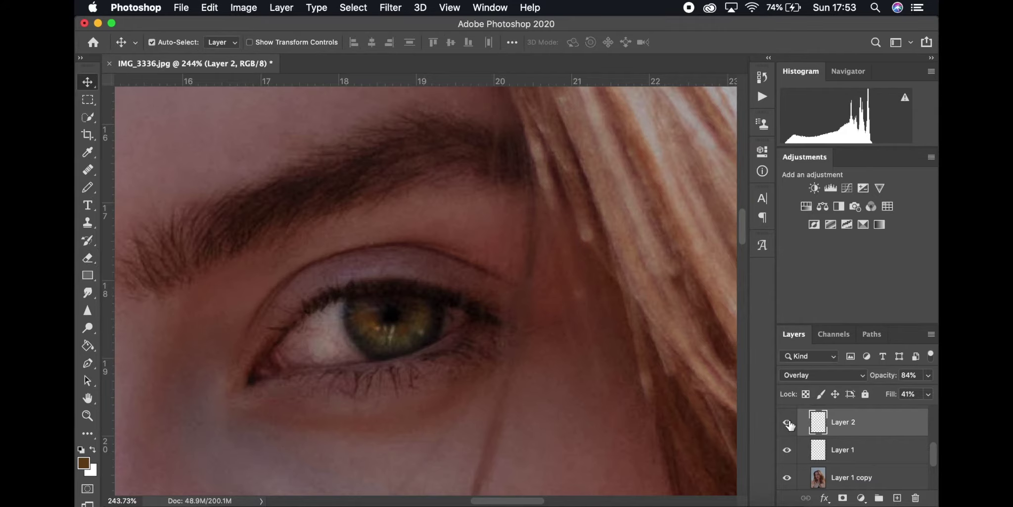
scroll(454, 369, "down", 10)
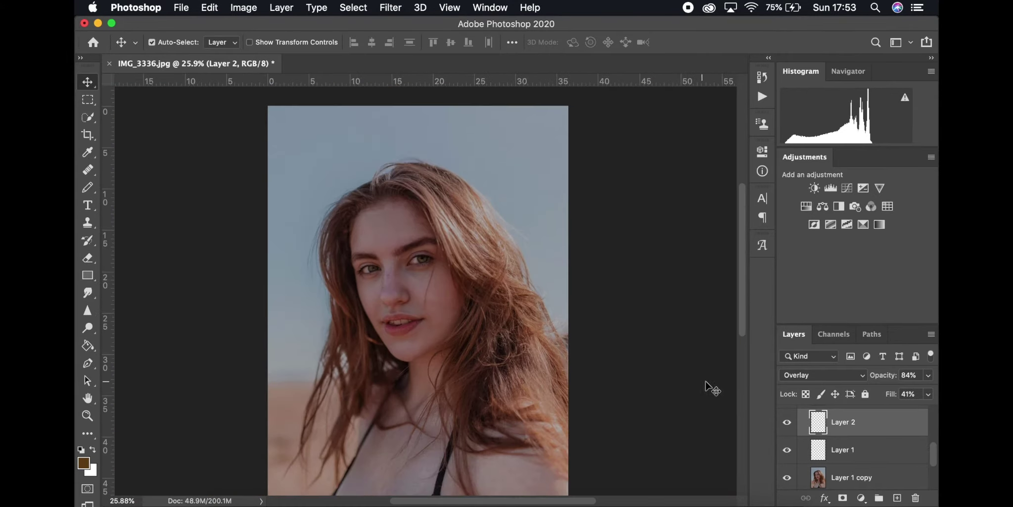
Step: Add a new layer above Layer 6 and set the foreground to a dark olive based on a colour sampled from the iris
scroll(789, 415, "up", 3)
scroll(416, 228, "up", 8)
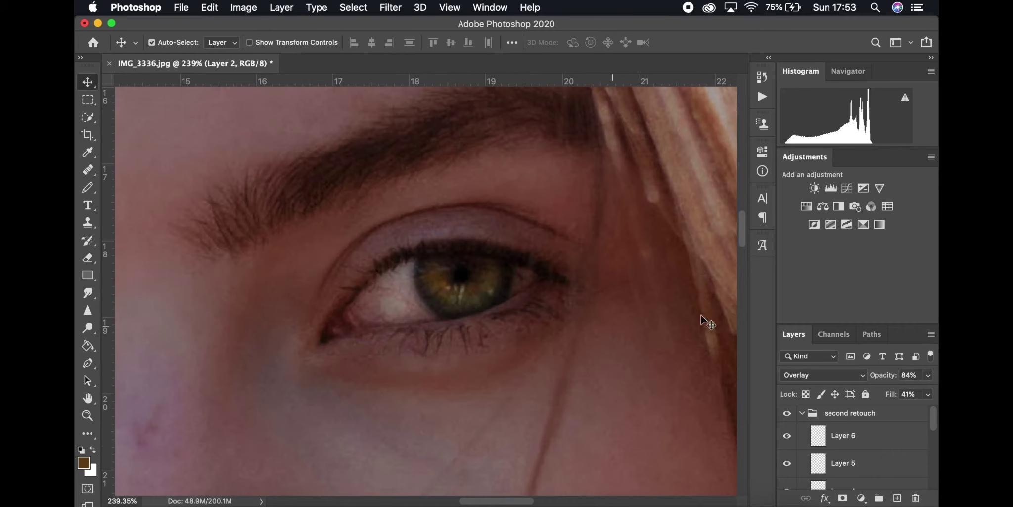
left_click(897, 497)
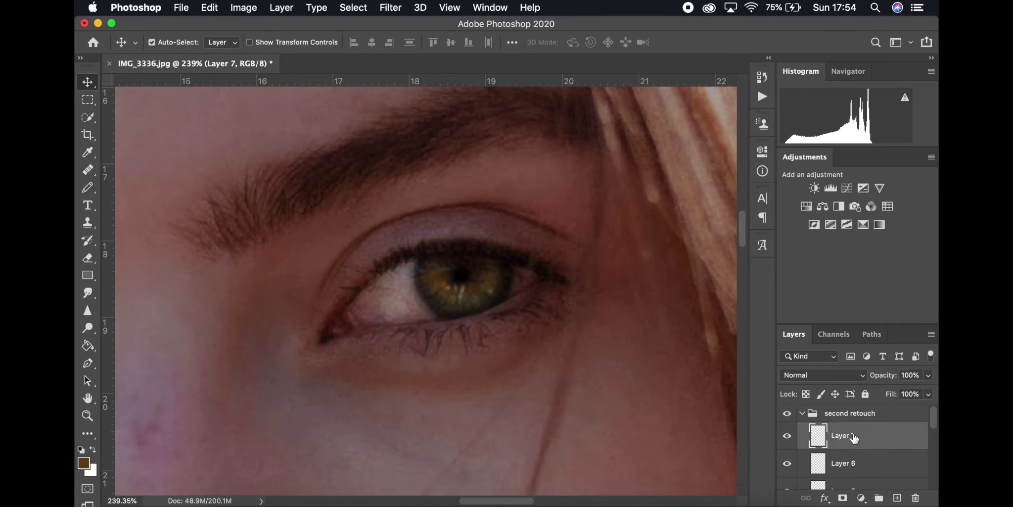
key("i")
left_click(483, 299)
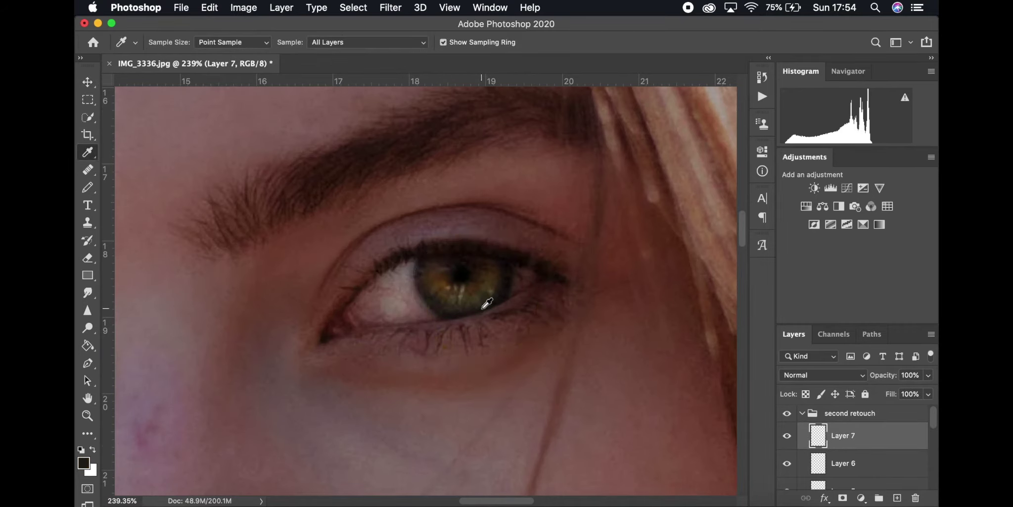
left_click(84, 463)
left_click(644, 192)
left_click(687, 176)
left_click(884, 48)
Step: Draw fine Pencil strokes in the iris on Layer 7 using the olive and a brown sampled from the iris
key("b")
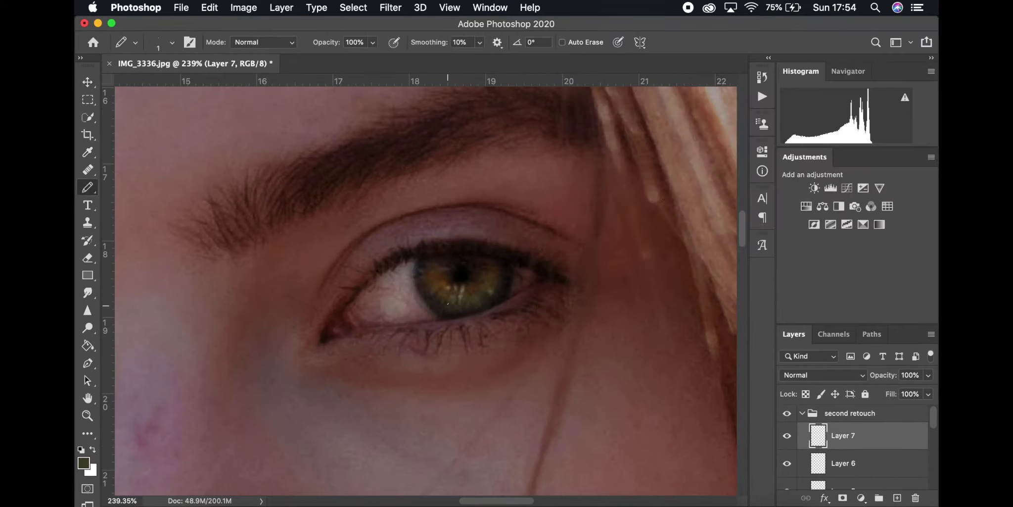
left_click(471, 292, "alt")
key("m")
left_click(92, 80)
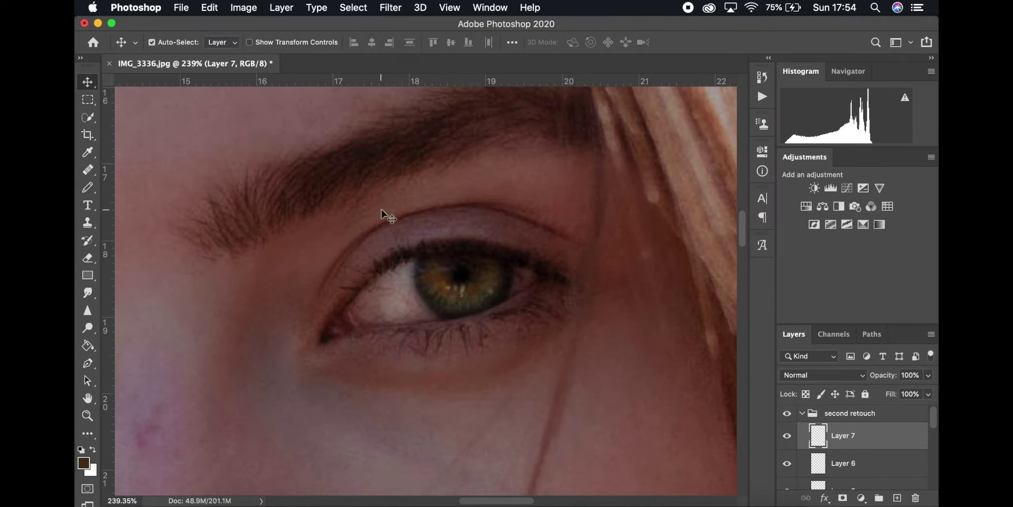
Step: Soften the iris strokes on Layer 7 with a Gaussian Blur and set the layer to Hard Light at 80% opacity
left_click(391, 8)
left_click(646, 226)
left_click(811, 374)
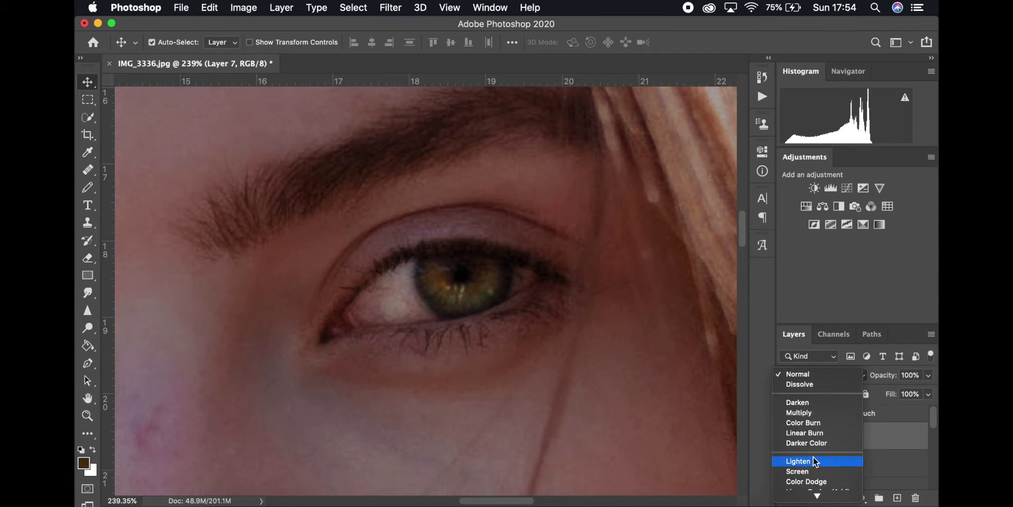
left_click(805, 409)
left_click(928, 376)
left_click_drag(929, 392, 916, 392)
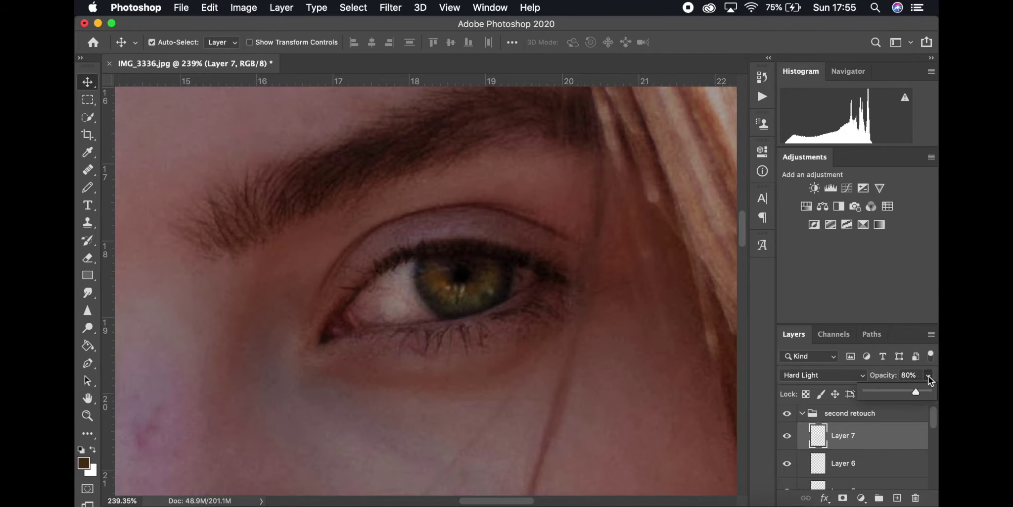
left_click(929, 376)
Step: Compare the portrait with and without the second retouch group, and check Layer 1's opacity setting
left_click(786, 414)
left_click(787, 417)
scroll(827, 458, "down", 5)
left_click(839, 467)
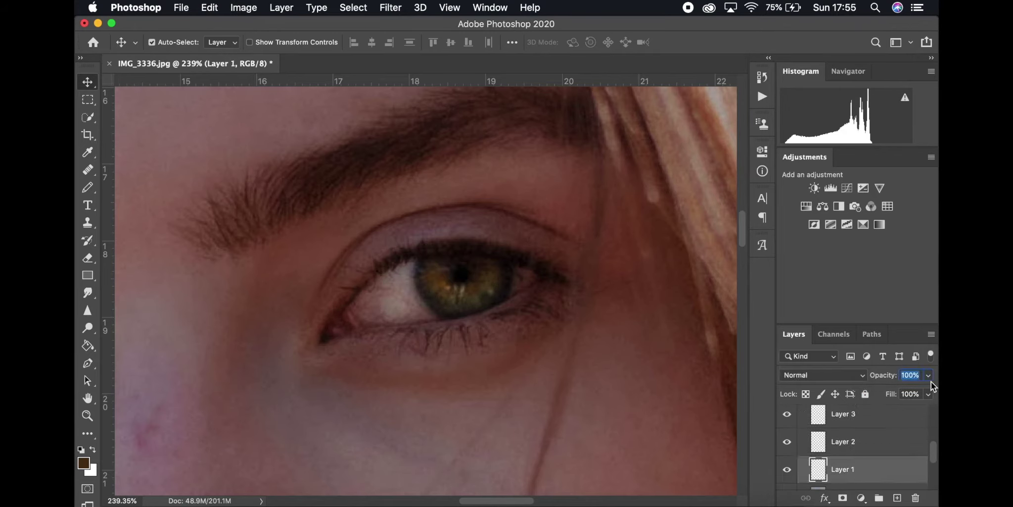
left_click(804, 464)
scroll(816, 438, "up", 5)
left_click(802, 414)
left_click(788, 415)
left_click(787, 415)
scroll(587, 366, "down", 10)
scroll(589, 367, "down", 5)
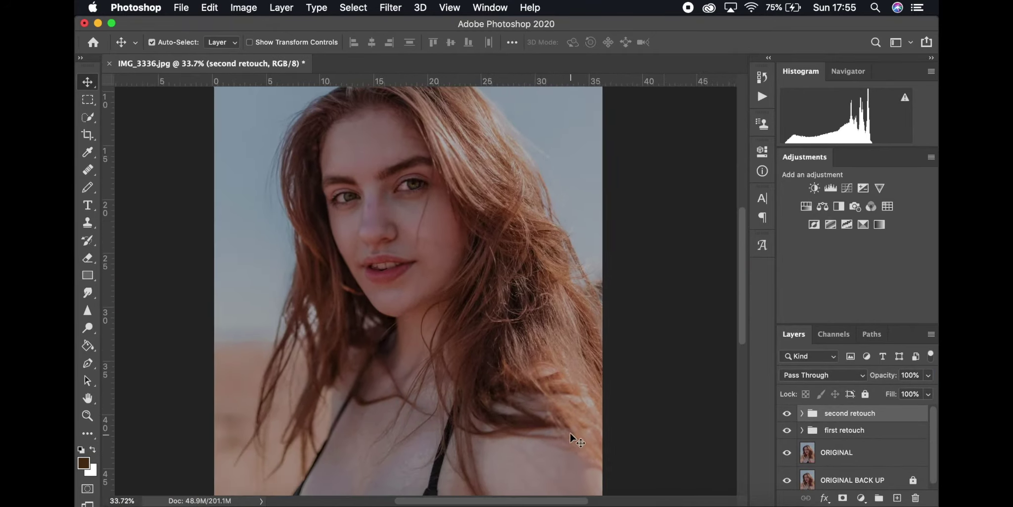
scroll(441, 235, "up", 8)
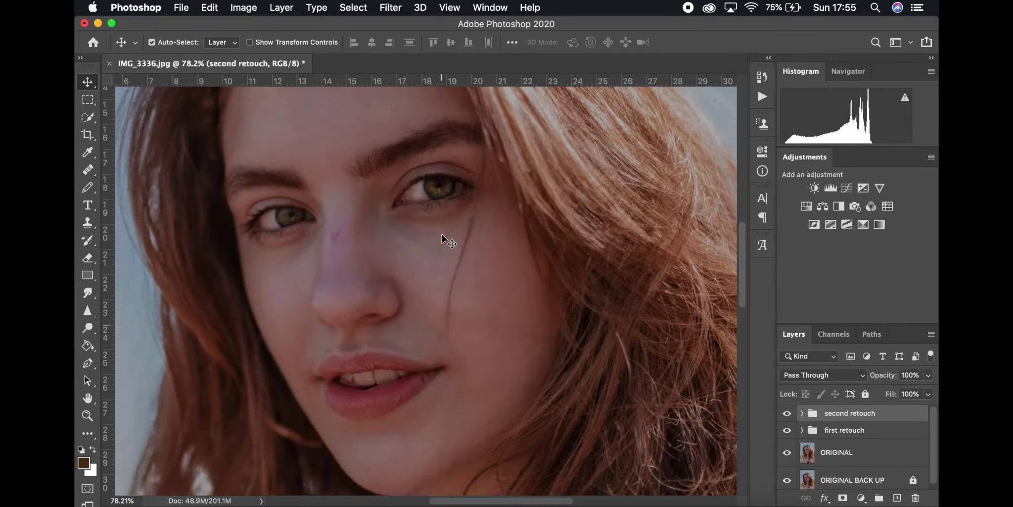
Step: Rename the second retouch group as EYE and the first retouch group as SKIN
type("EYE")
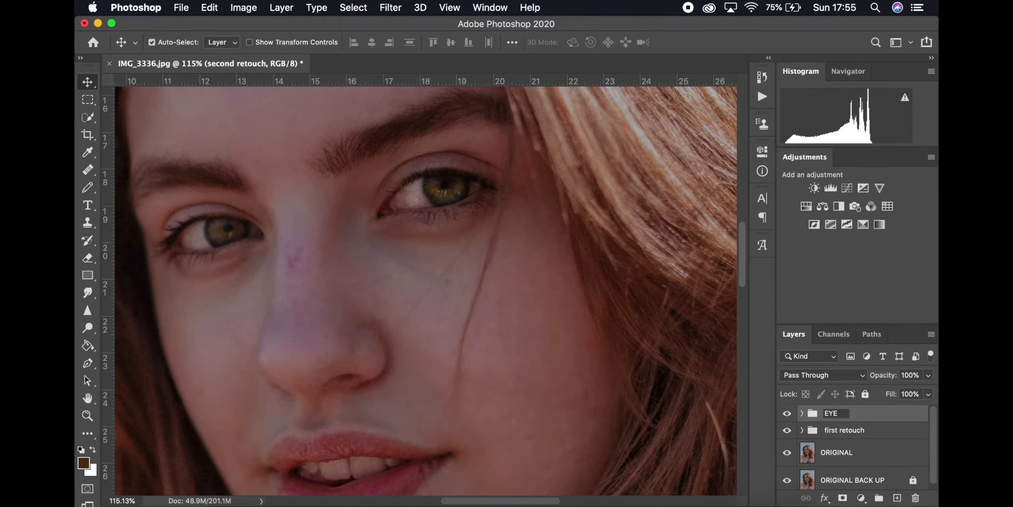
double_click(837, 432)
type("SKIN")
key("Return")
Step: Merge all layers inside the EYE group into a single layer and collapse the EYE and SKIN groups
left_click(862, 414)
left_click(802, 414)
left_click(839, 437)
scroll(839, 438, "down", 5)
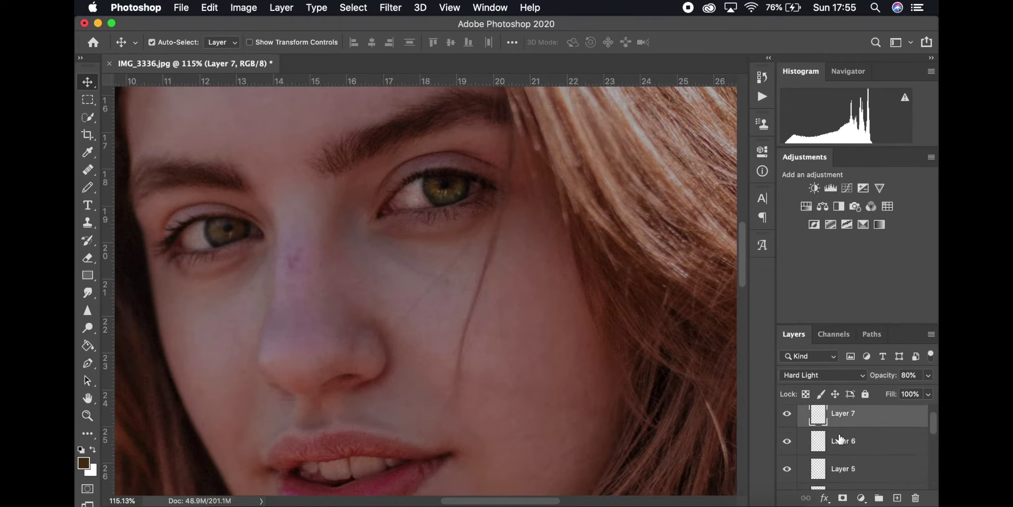
left_click(838, 438, "shift")
right_click(837, 439)
left_click(719, 320)
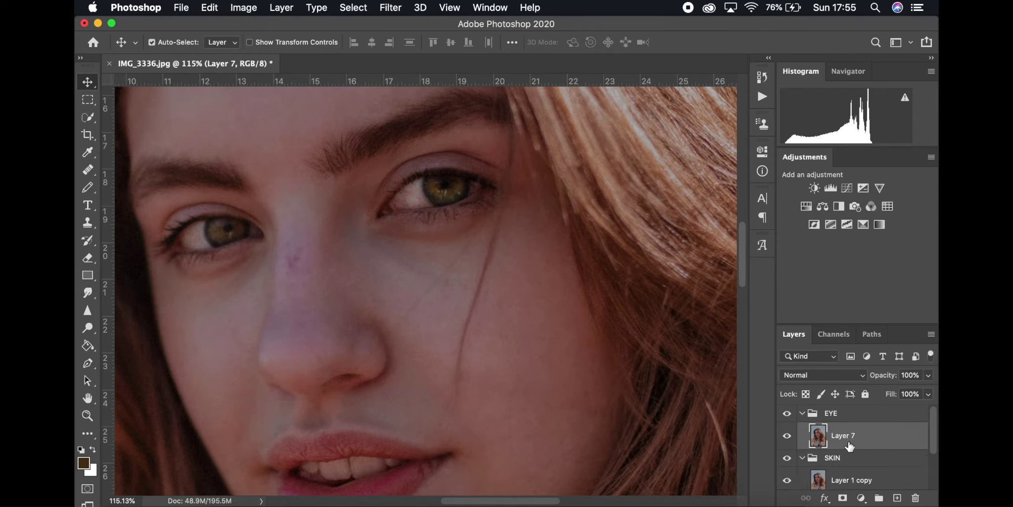
left_click(802, 438)
left_click(802, 430)
Step: Compare the full portrait with the EYE group hidden and shown
left_click(787, 413)
key("super+0")
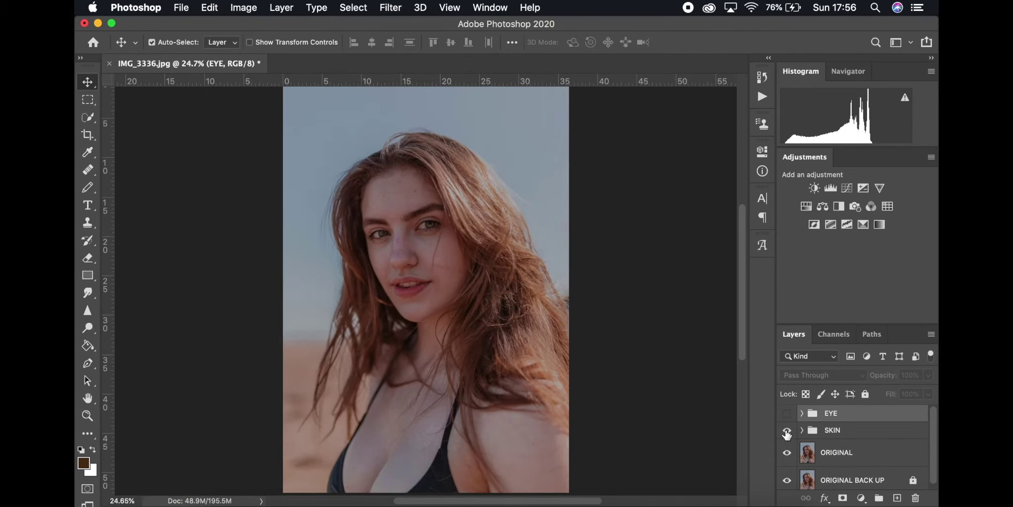
left_click(787, 415)
left_click(787, 416)
left_click(788, 416)
Step: Stamp all visible layers into a new merged layer at the top of the layer stack
left_click(803, 414)
left_click(850, 433)
left_click(833, 416)
left_click(802, 414)
key("alt+shift+super+e")
Step: Create a new group, place the stamped Layer 8 inside it and name the group DETAILS
left_click(879, 497)
left_click_drag(844, 436, 845, 416)
double_click(835, 414)
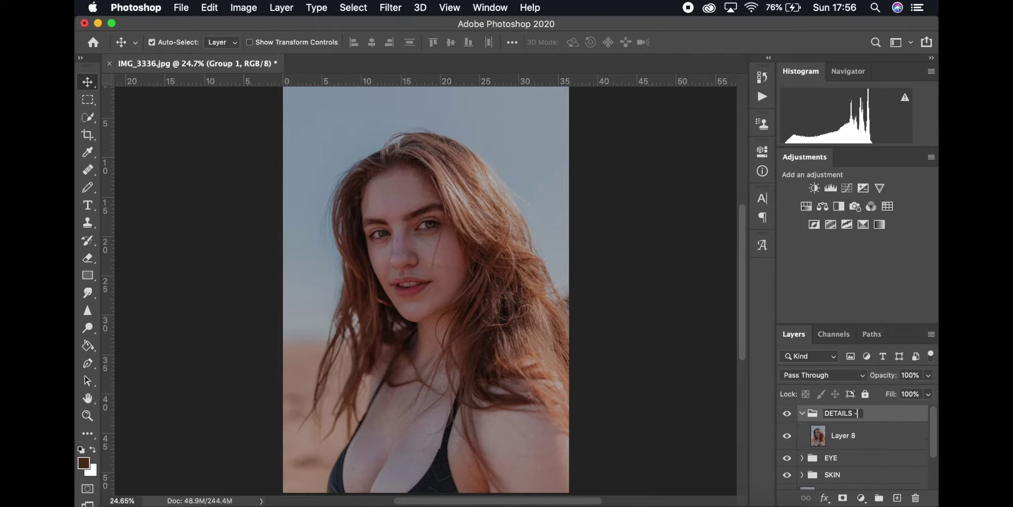
Step: Add a new layer above Layer 8 in the DETAILS group and lasso the small dark nostril area under the nose
left_click(848, 440)
left_click(897, 498)
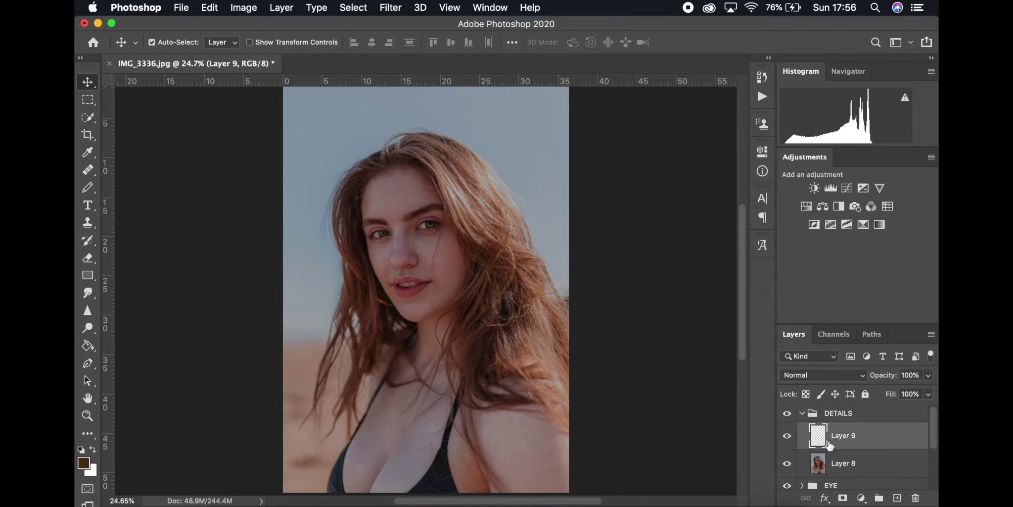
scroll(389, 267, "up", 10)
key("l")
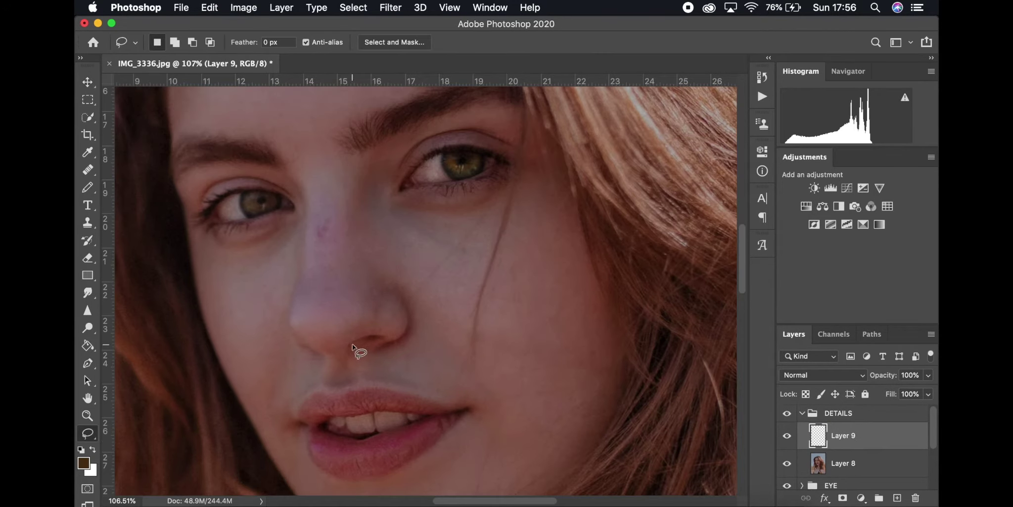
mouse_move(352, 343)
left_mouse_down()
mouse_move(380, 335)
mouse_move(354, 342)
left_mouse_up()
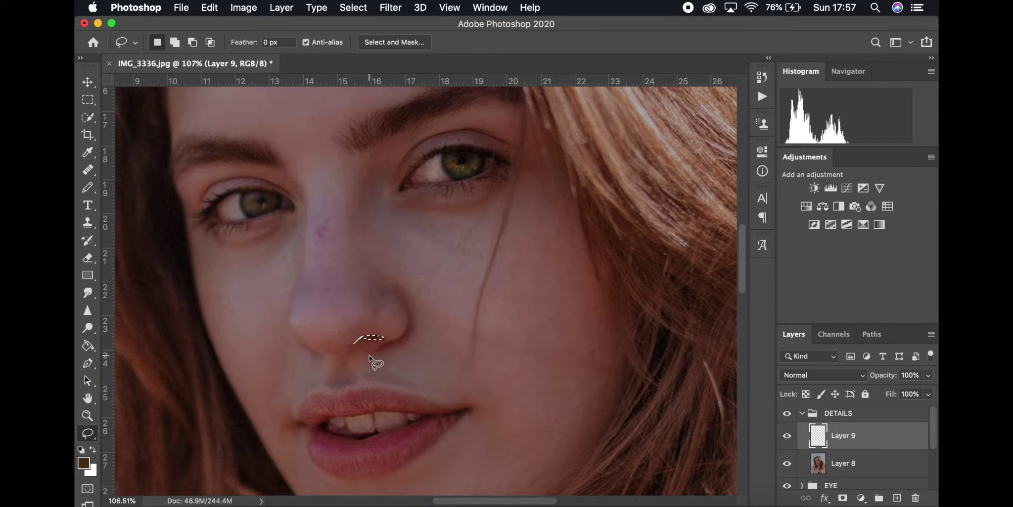
Step: Fill the nostril selection with black on Layer 9 and deselect it
left_click(88, 187)
key("d")
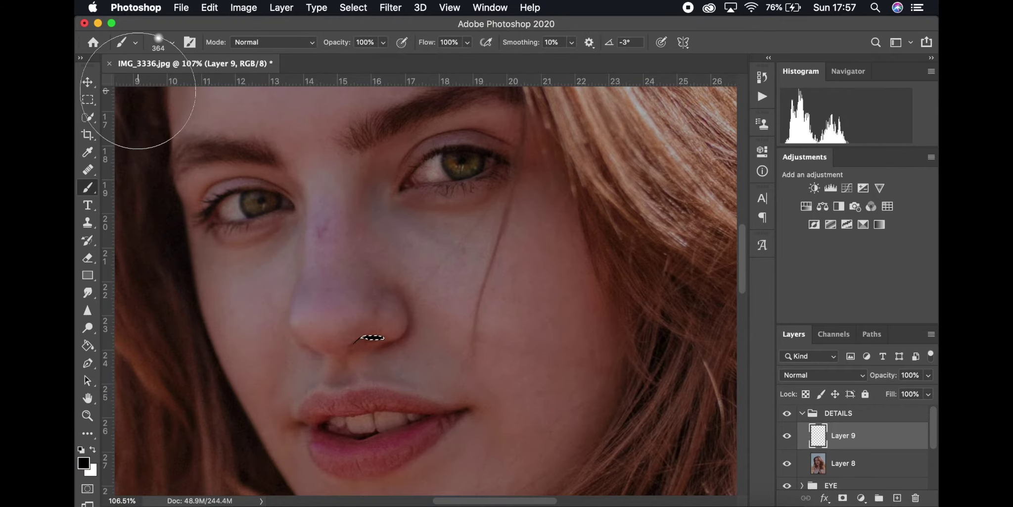
key("alt+BackSpace")
key("super+d")
Step: Lasso a thin crescent along the nostril wing's outer edge on Layer 9, fill it with black and deselect it
key("l")
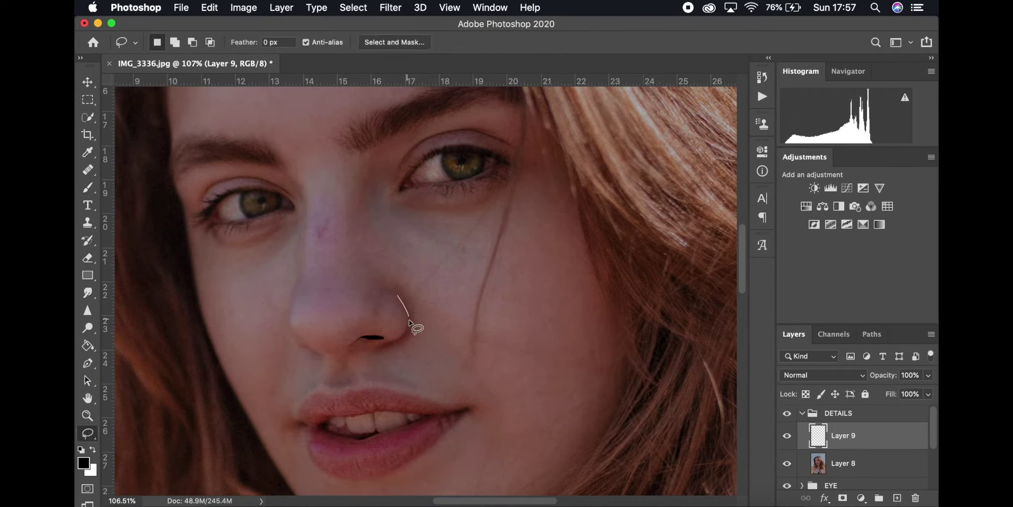
left_click_drag(409, 323, 383, 349)
left_click_drag(404, 302, 398, 296)
key("b")
key("alt+BackSpace")
left_click(88, 82)
key("super+d")
Step: Soften the black nostril shapes on Layer 9 with a Gaussian Blur of 2.4 pixels radius
left_click(390, 8)
mouse_move(522, 180)
key("ctrl+super+f")
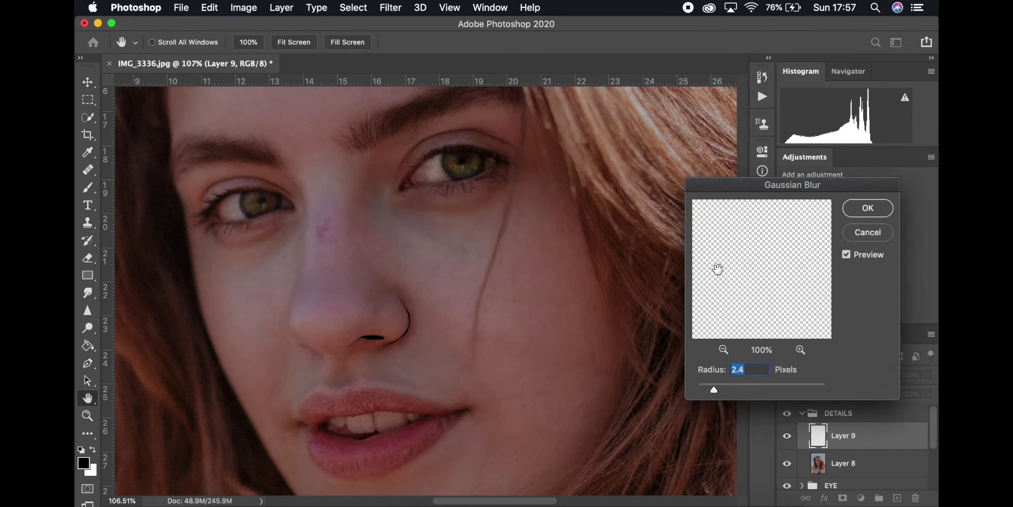
key("Return")
Step: Set Layer 9's blend mode to Soft Light and its opacity to 12%
left_click(821, 375)
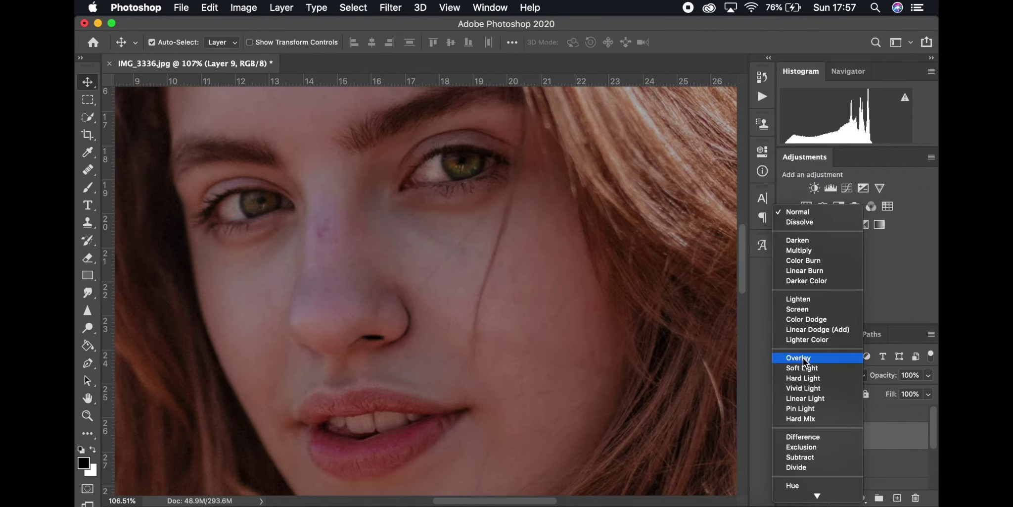
left_click(804, 365)
left_click_drag(928, 374, 886, 391)
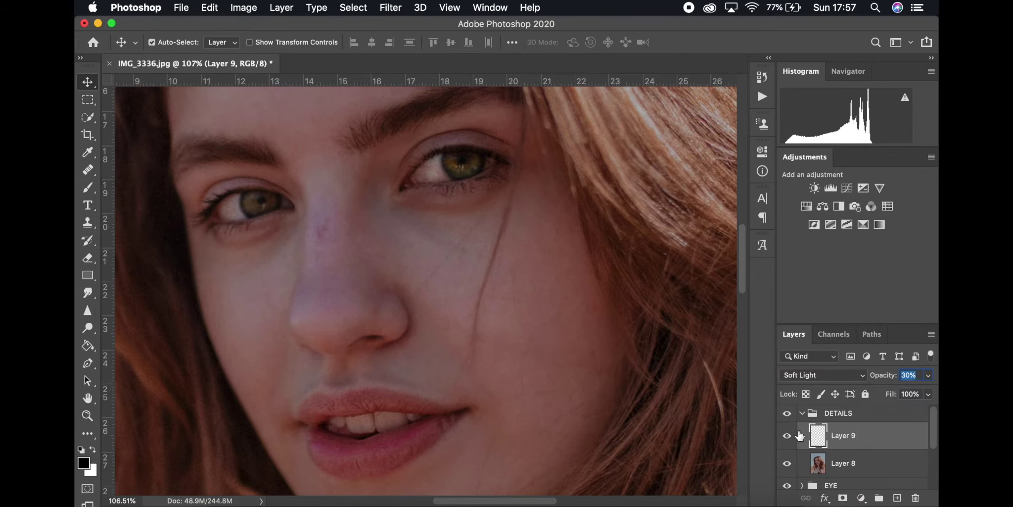
key("super+0")
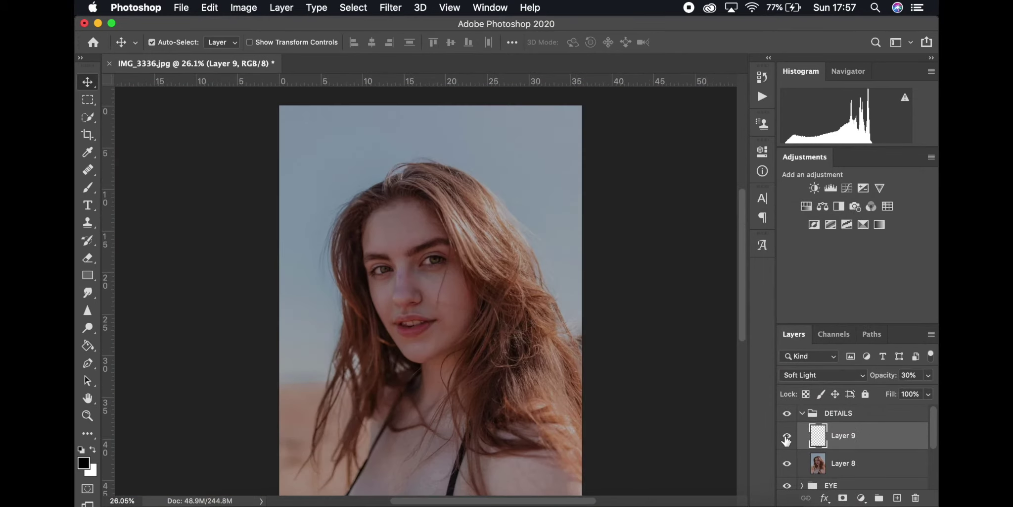
left_click_drag(928, 375, 874, 391)
Step: On a new Layer 10, fill a lassoed sliver along the underside of the nose with black and soften it with Gaussian Blur
scroll(383, 279, "up", 10)
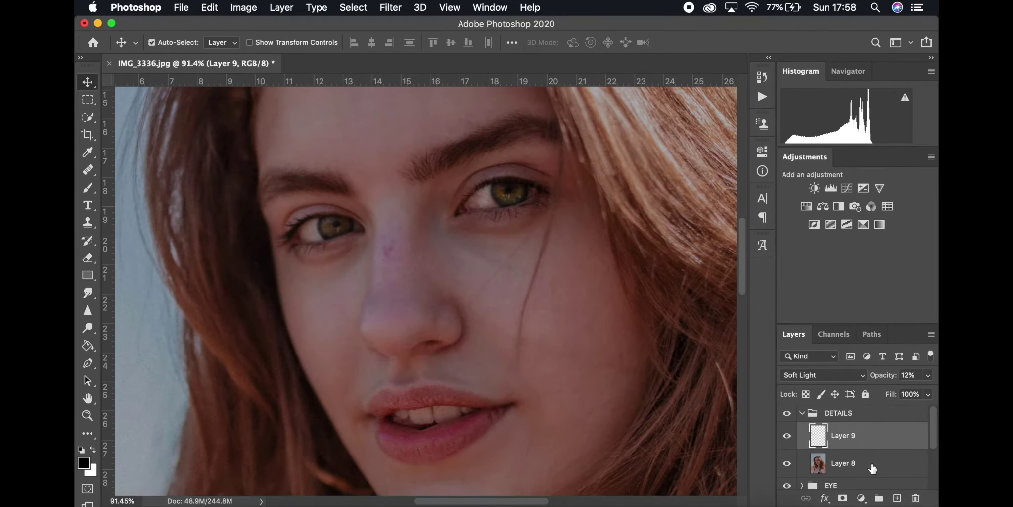
left_click(897, 498)
key("l")
scroll(376, 347, "up", 2)
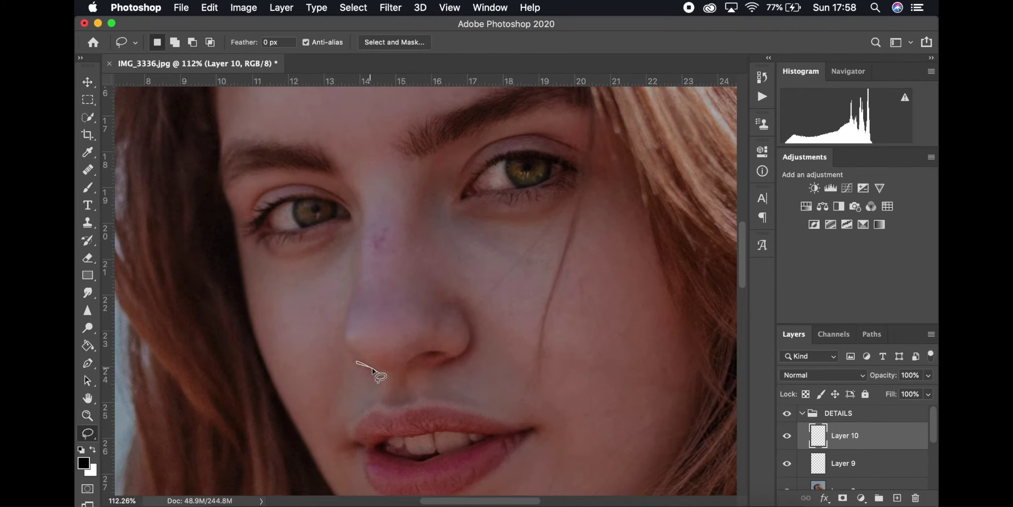
key("b")
left_click(391, 8)
left_click(458, 26)
Step: Set Layer 10's blend mode to Hard Light and its opacity to 12%
left_click_drag(929, 377, 881, 393)
left_click(823, 375)
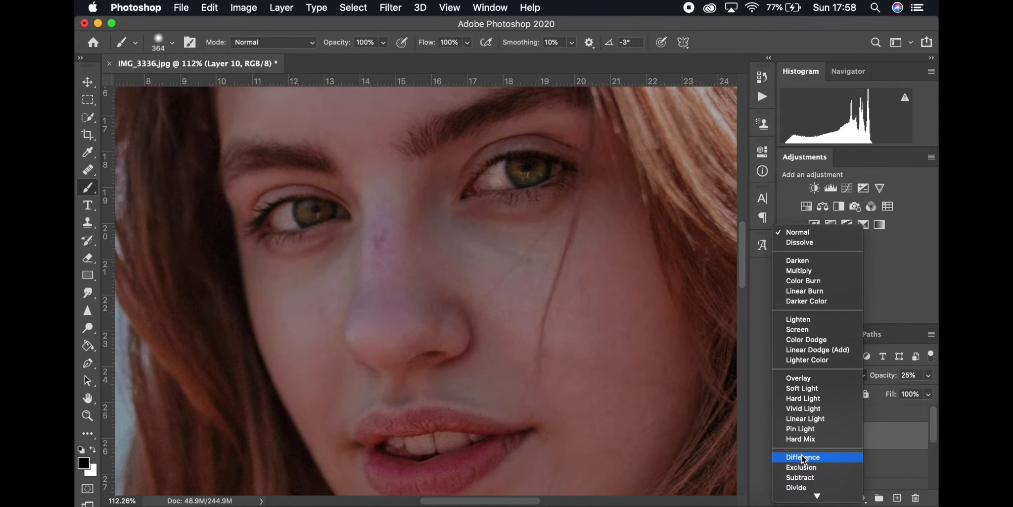
left_click(806, 398)
scroll(611, 361, "down", 5)
left_click(928, 374)
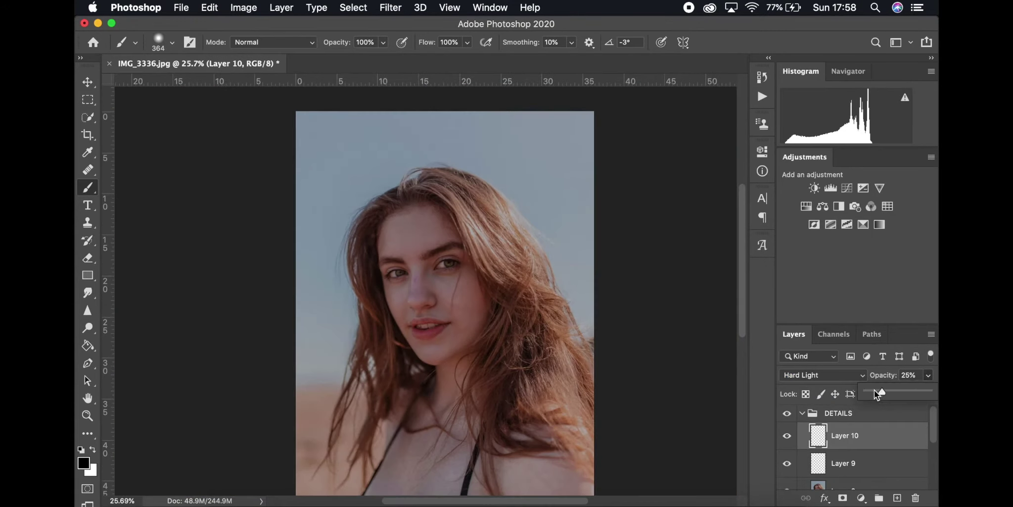
left_click_drag(877, 394, 872, 394)
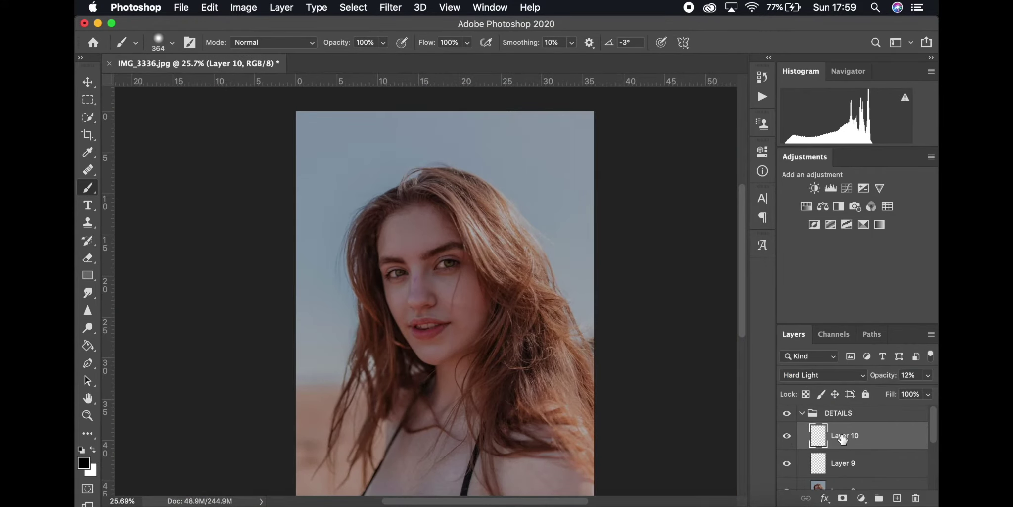
key("Delete")
key("super+z")
scroll(594, 421, "up", 5)
scroll(574, 389, "down", 1)
key("e")
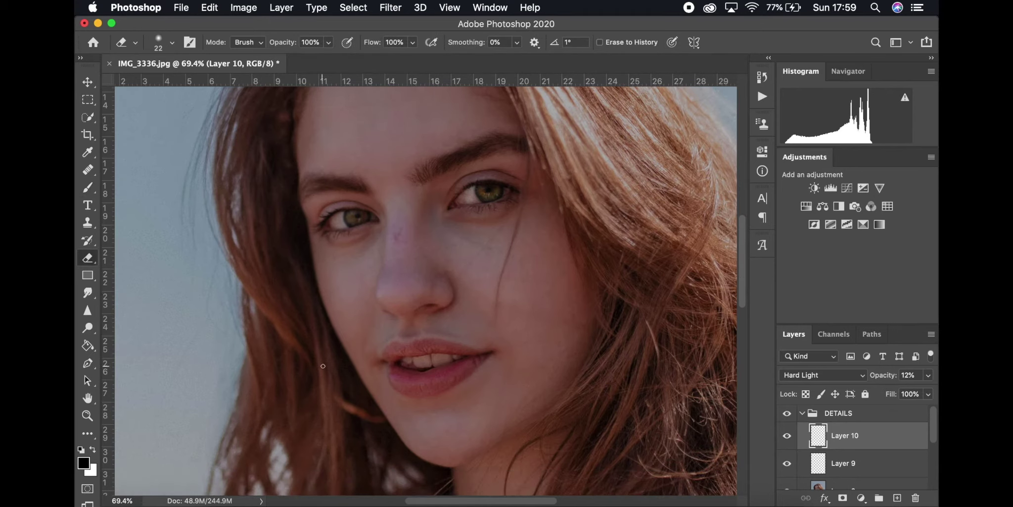
key("v")
Step: Lasso a shadow area around the eye nearer the lit hair, paint it with black on Layer 10 and deselect it
scroll(458, 322, "up", 2)
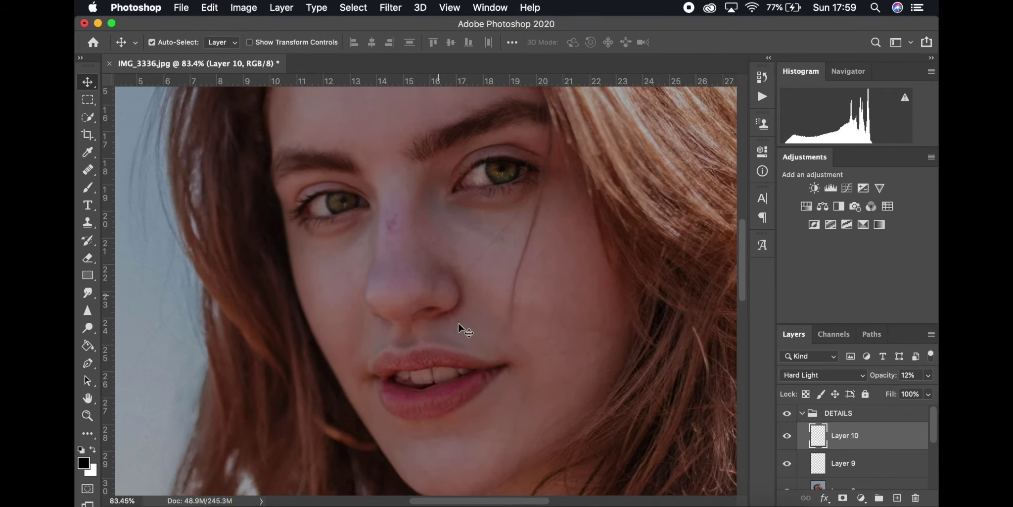
scroll(577, 355, "up", 5)
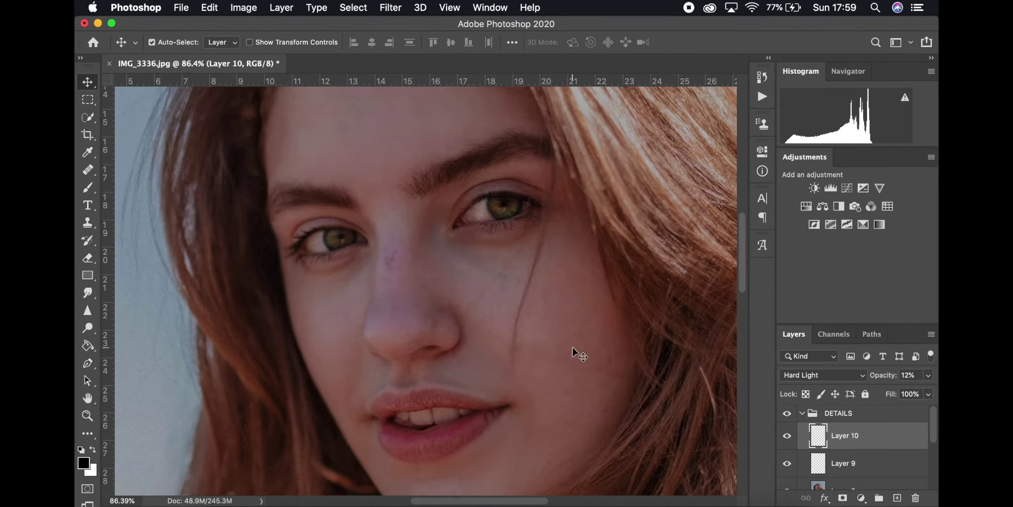
key("l")
mouse_move(544, 256)
left_mouse_down()
mouse_move(476, 254)
mouse_move(453, 273)
mouse_move(482, 251)
mouse_move(515, 245)
mouse_move(543, 257)
left_mouse_up()
left_click(88, 188)
left_click_drag(470, 261, 457, 213)
left_click(87, 82)
key("super+d")
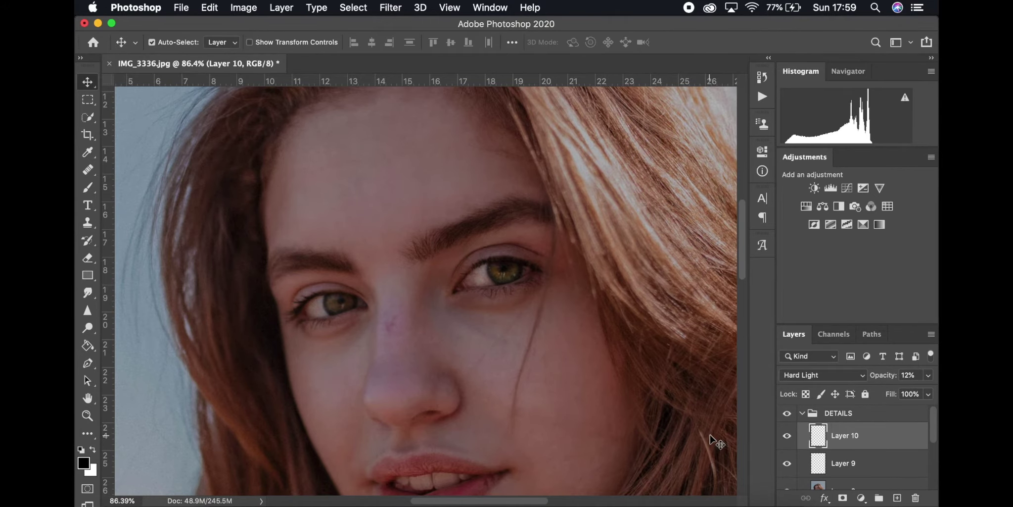
Step: Compare the face with Layer 10 hidden and shown
scroll(509, 310, "down", 5)
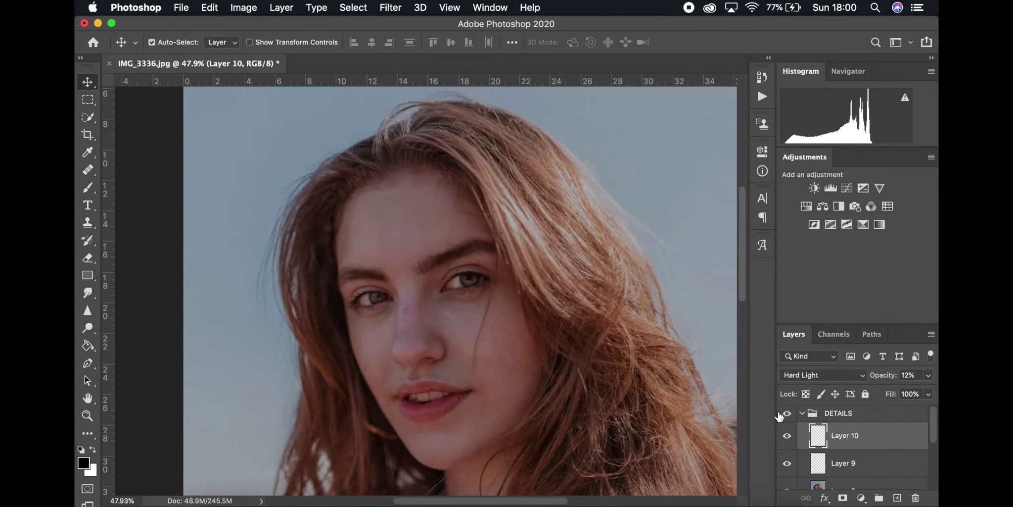
scroll(456, 288, "up", 5)
scroll(459, 286, "down", 2)
left_click(787, 437)
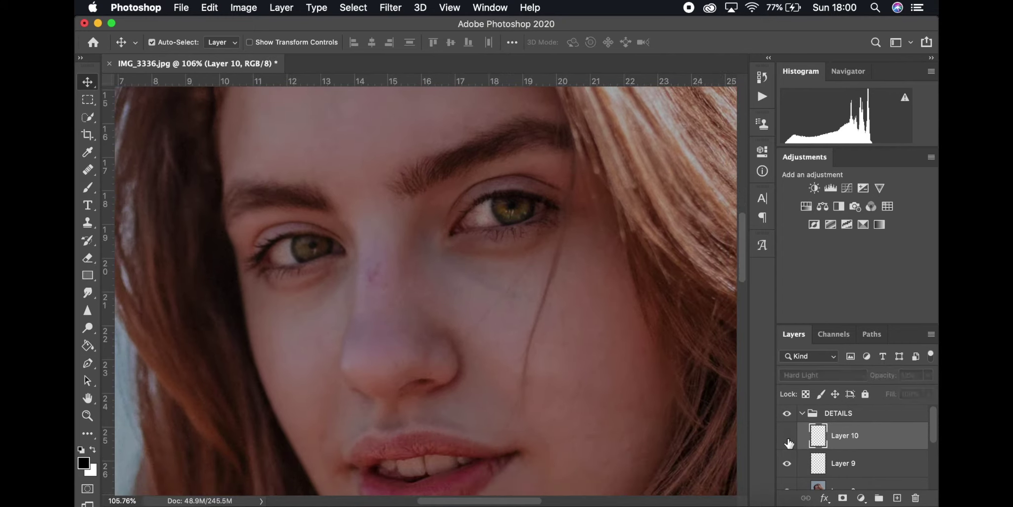
left_click(788, 437)
Step: Add Layer 11 and draw fine 1 px pencil hairs in the eyebrows with a dark brown sampled from the brow
scroll(468, 282, "up", 3)
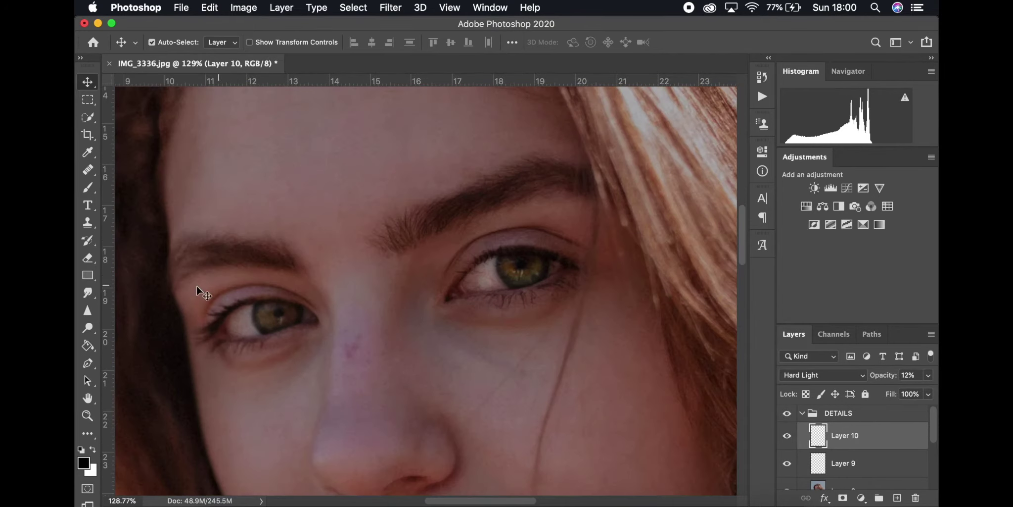
left_click(897, 498)
right_click(88, 188)
left_click(115, 199)
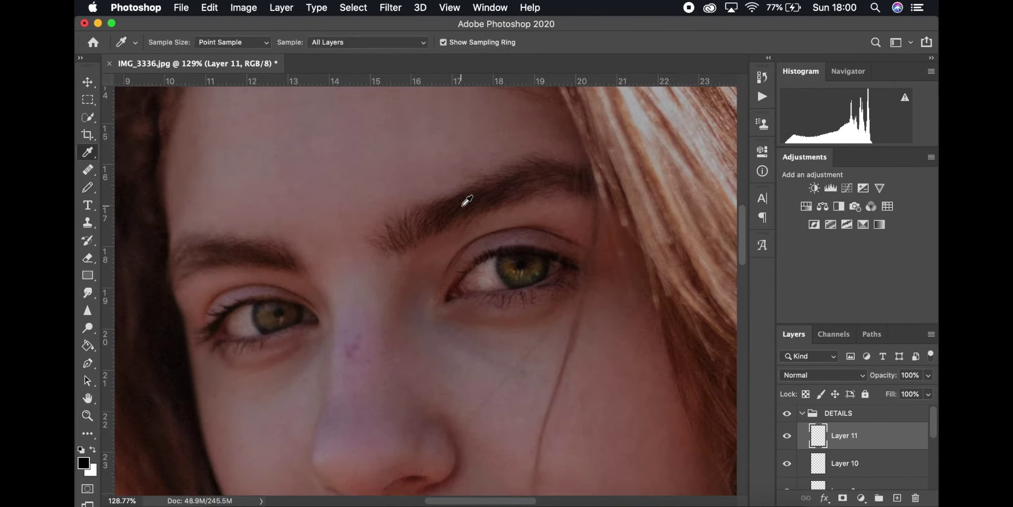
left_click(447, 222, "alt")
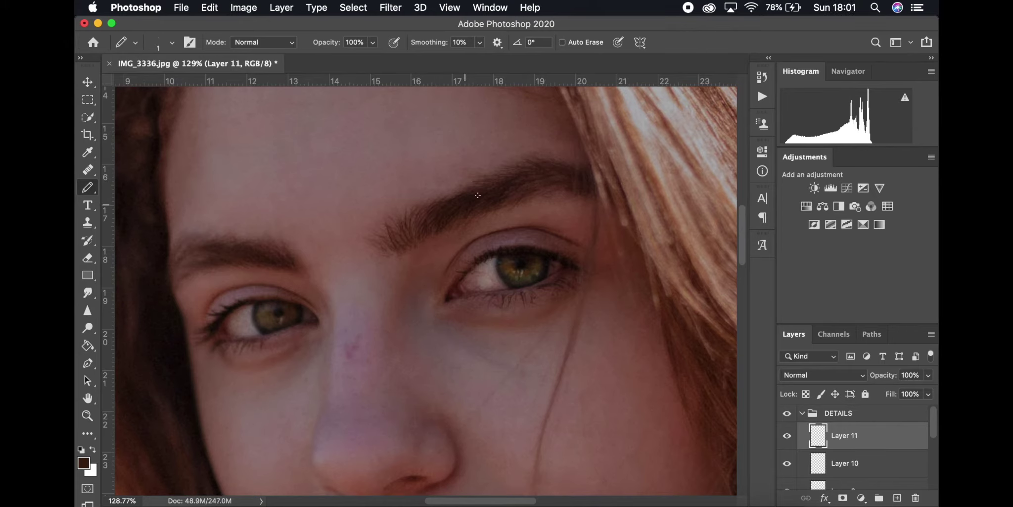
Step: Soften the pencilled eyebrow hairs on Layer 11 with a Gaussian Blur of reduced radius
left_click(390, 8)
mouse_move(396, 162)
left_click(618, 217)
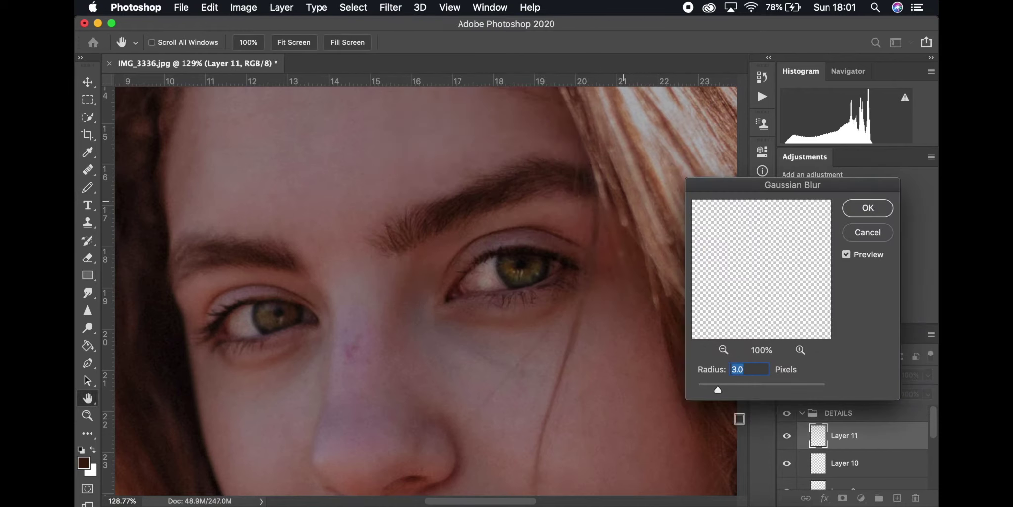
left_click_drag(711, 390, 707, 390)
left_click(867, 212)
Step: Compare the portrait with Layer 11 and the whole DETAILS group hidden and shown, both close up and at full view
left_click(787, 436)
left_click(788, 435)
scroll(788, 410, "down", 8)
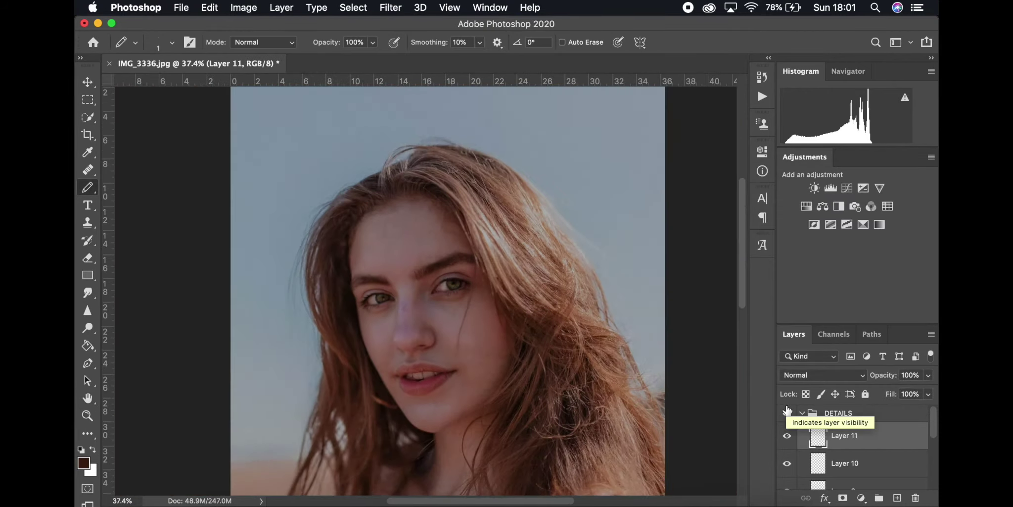
scroll(787, 412, "down", 10)
scroll(611, 330, "down", 3)
scroll(824, 436, "up", 10)
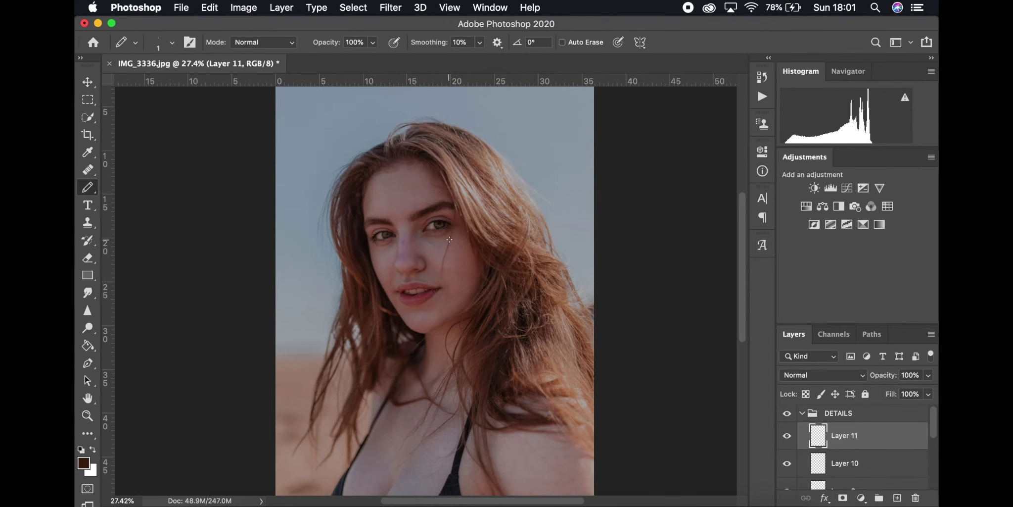
scroll(449, 240, "up", 3)
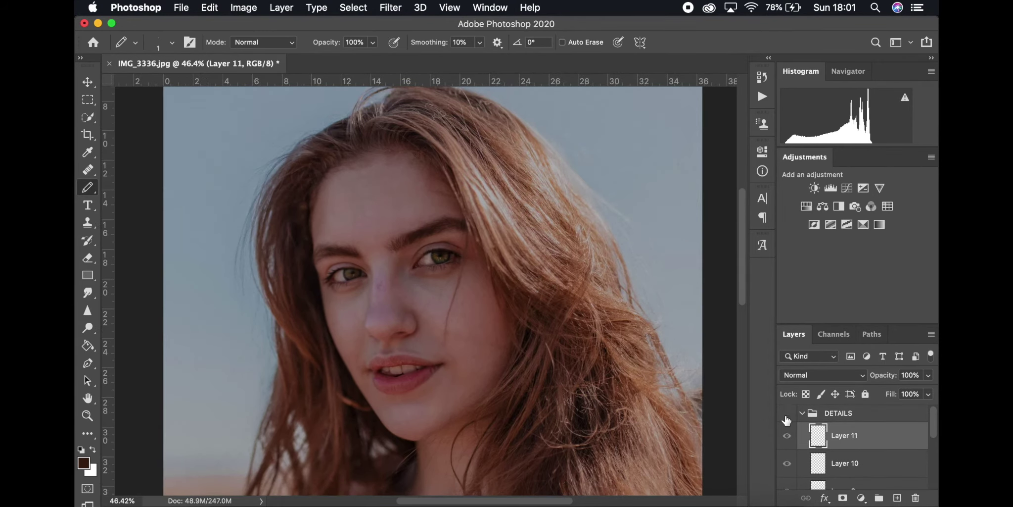
scroll(427, 291, "up", 4)
left_click(802, 413)
left_click(803, 413)
Step: Merge Layers 8 through 11 in the DETAILS group into a single layer
scroll(843, 453, "down", 3)
left_click(843, 469)
scroll(841, 455, "up", 4)
left_click(840, 441, "shift")
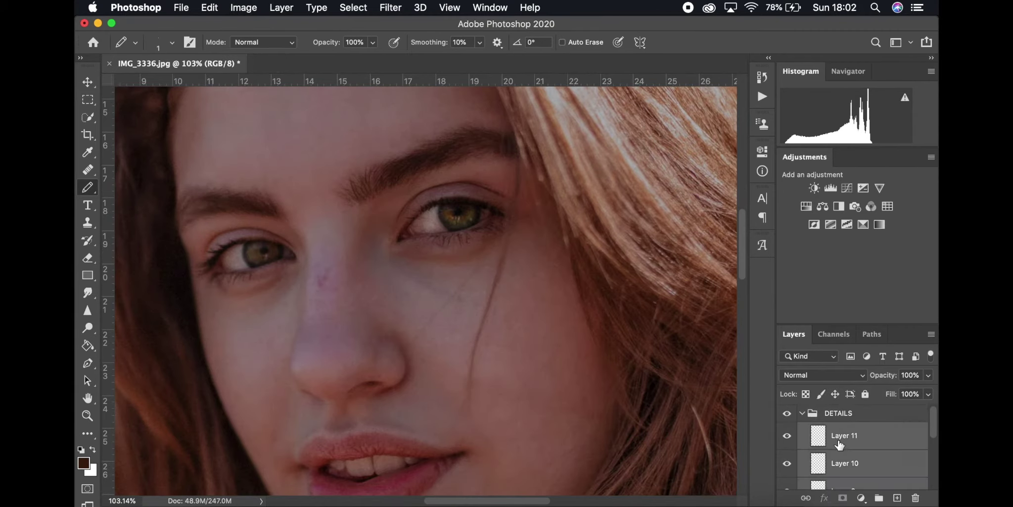
right_click(839, 441)
left_click(695, 319)
Step: Add a new layer above the merged Layer 11 and lasso the upper part of the lower lip
scroll(402, 295, "down", 5)
left_click(897, 498)
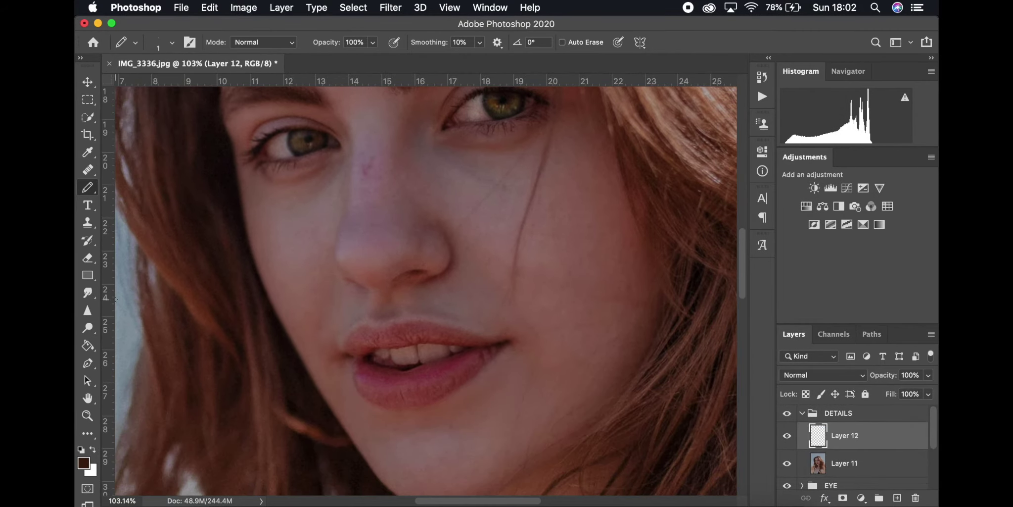
key("l")
mouse_move(469, 353)
left_mouse_down()
mouse_move(400, 373)
mouse_move(359, 364)
mouse_move(371, 389)
mouse_move(436, 378)
mouse_move(470, 353)
left_mouse_up()
Step: Paint the lower lip selection on Layer 12 with a red sampled from the lip and deselect it
left_click(89, 187)
left_click(426, 389, "alt")
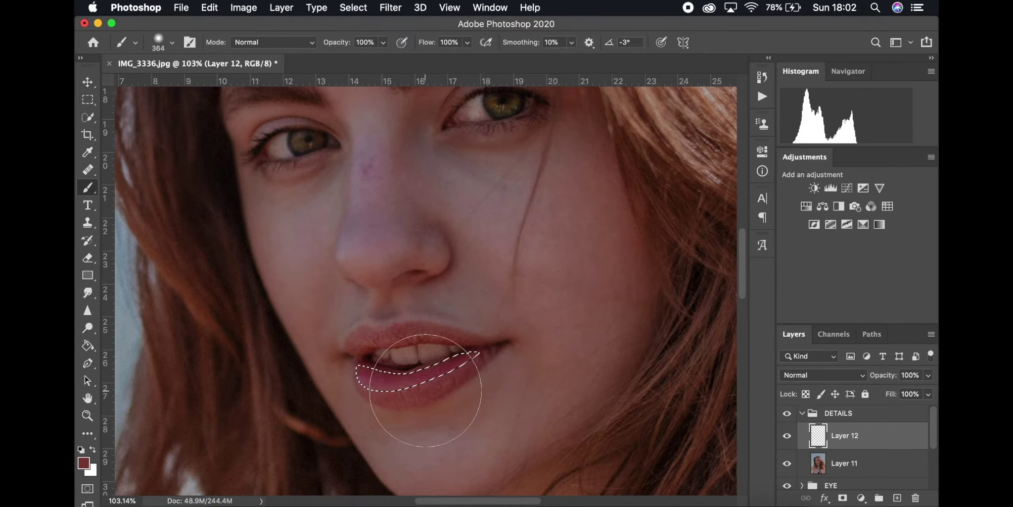
left_click_drag(426, 390, 359, 380)
left_click(87, 82)
left_click(390, 7)
left_click(411, 28)
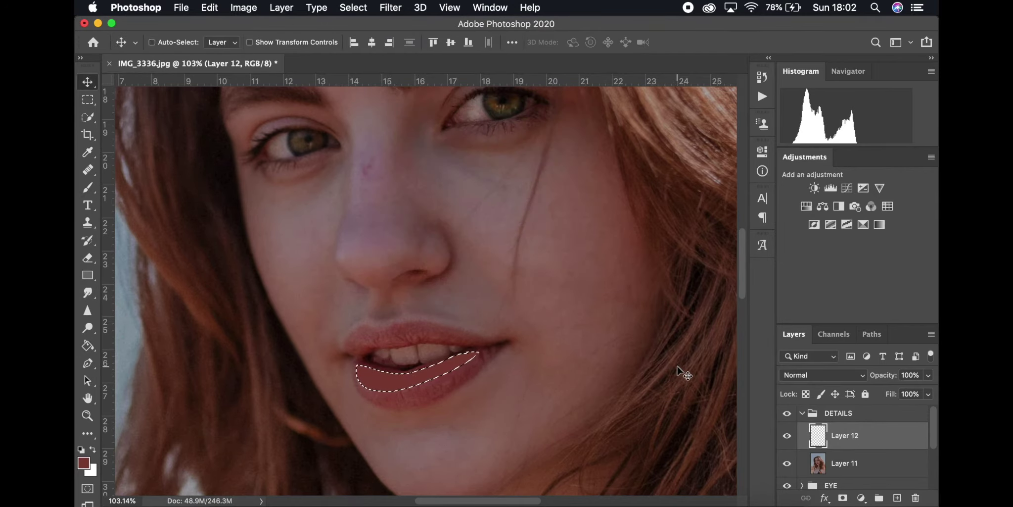
key("super+d")
Step: Soften the painted lip shape on Layer 12 by reapplying the last Gaussian Blur
left_click(391, 8)
left_click(408, 26)
left_click(390, 7)
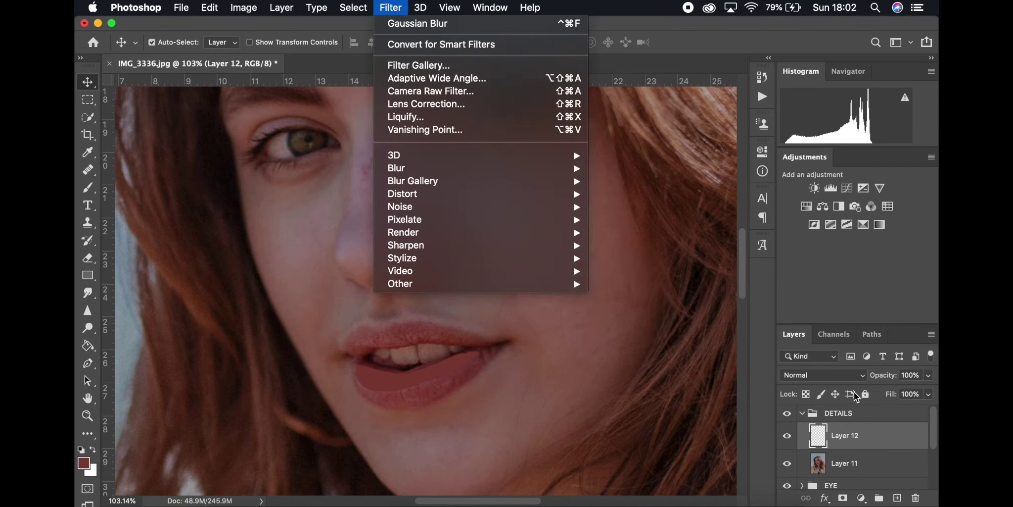
left_click(857, 437)
Step: Try the Lighten blend mode on Layer 12 and return it to Normal
left_click(821, 375)
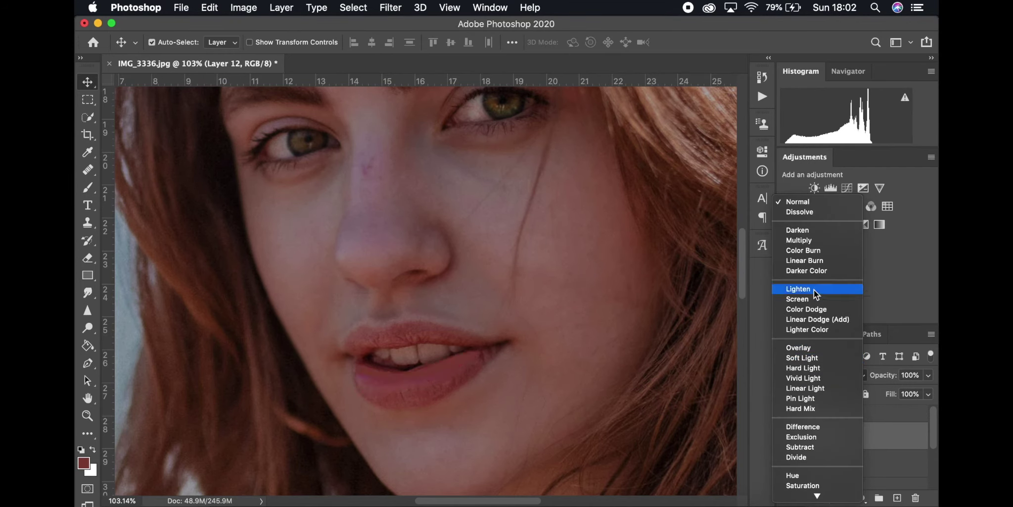
left_click(814, 289)
left_click(814, 374)
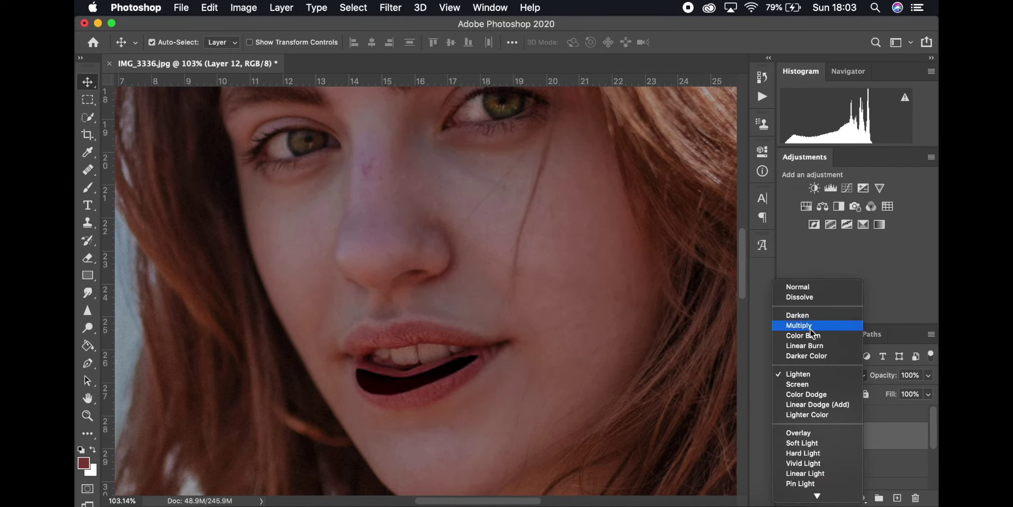
left_click(801, 287)
Step: Set Layer 12's opacity to 57% and its fill to 90%
left_click(928, 376)
left_click(928, 394)
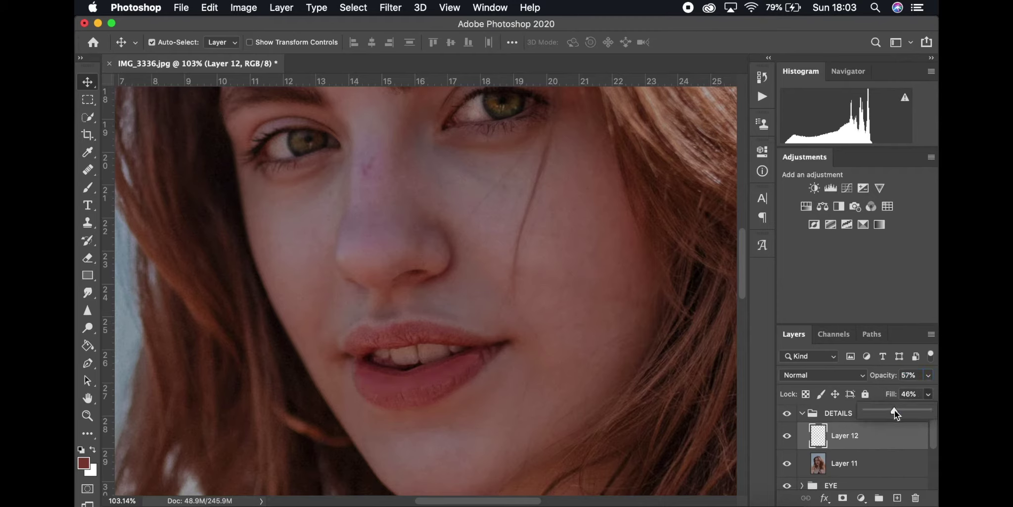
left_click_drag(906, 413, 925, 413)
left_click(870, 435)
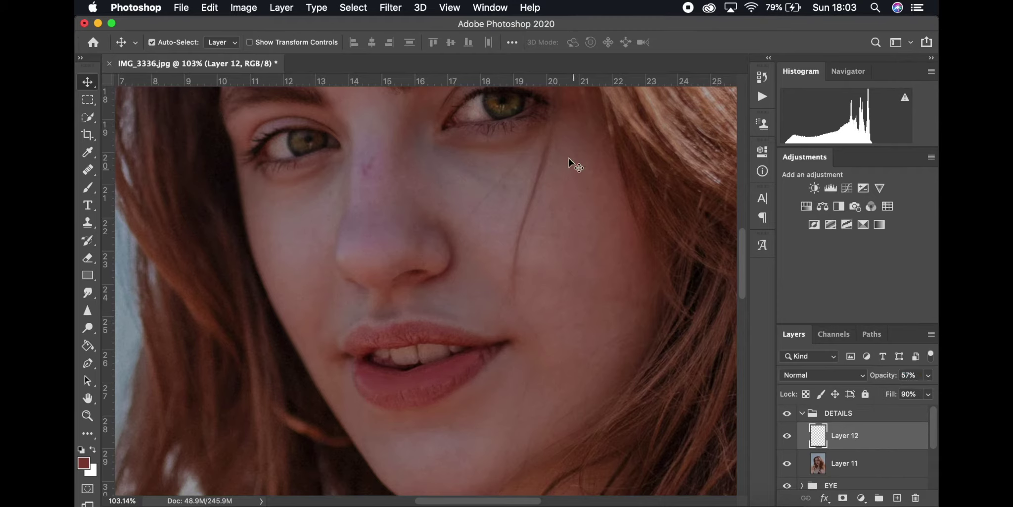
Step: Blur the lip colour on Layer 12 with a larger Gaussian Blur radius and set the layer's opacity to 76%
left_click(390, 8)
mouse_move(485, 169)
left_click(618, 220)
left_click_drag(706, 389, 733, 389)
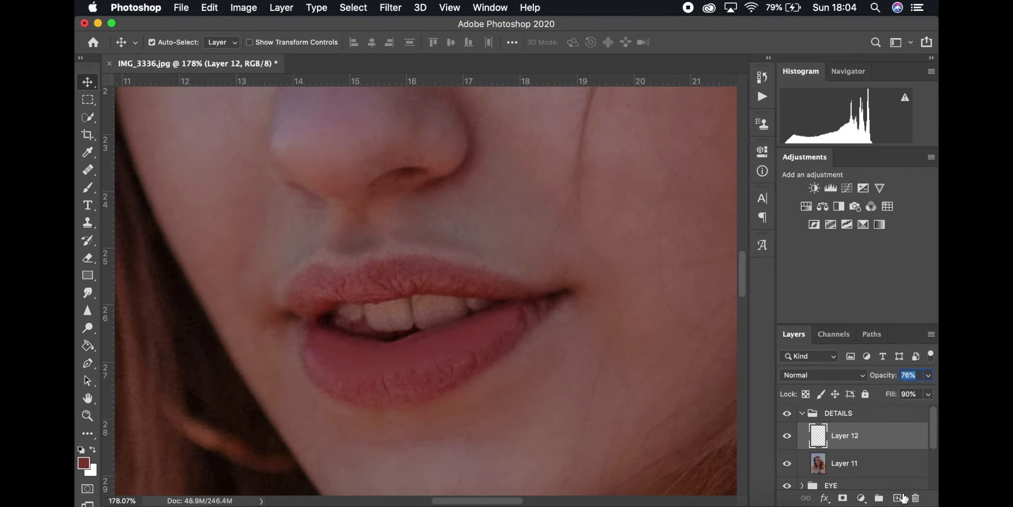
Step: Create a new layer above Layer 12 and draw fine creases on the lower lip with the Pencil tool in sampled lip colours
key("super+shift+alt+n")
right_click(90, 189)
left_click(146, 200)
left_click(384, 382, "alt")
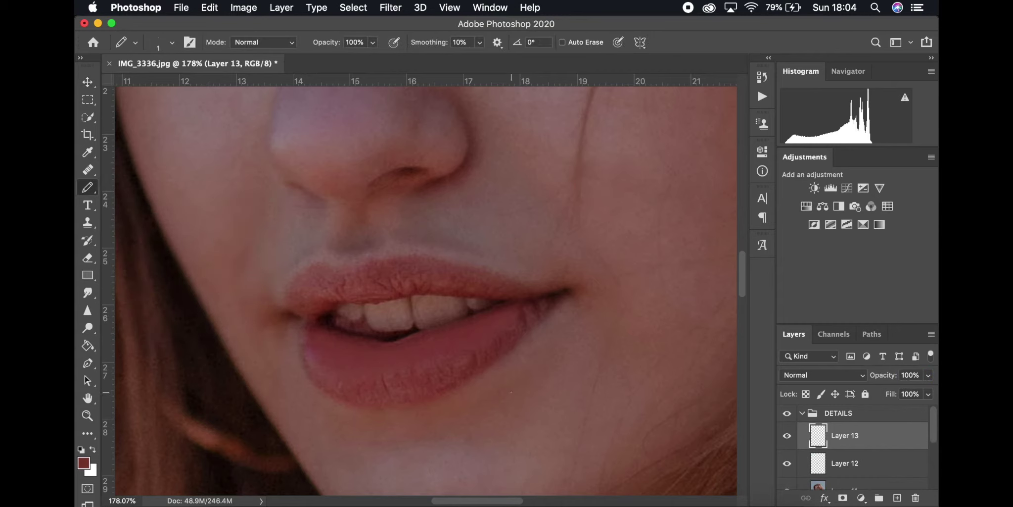
left_click(476, 363, "alt")
left_click(787, 463)
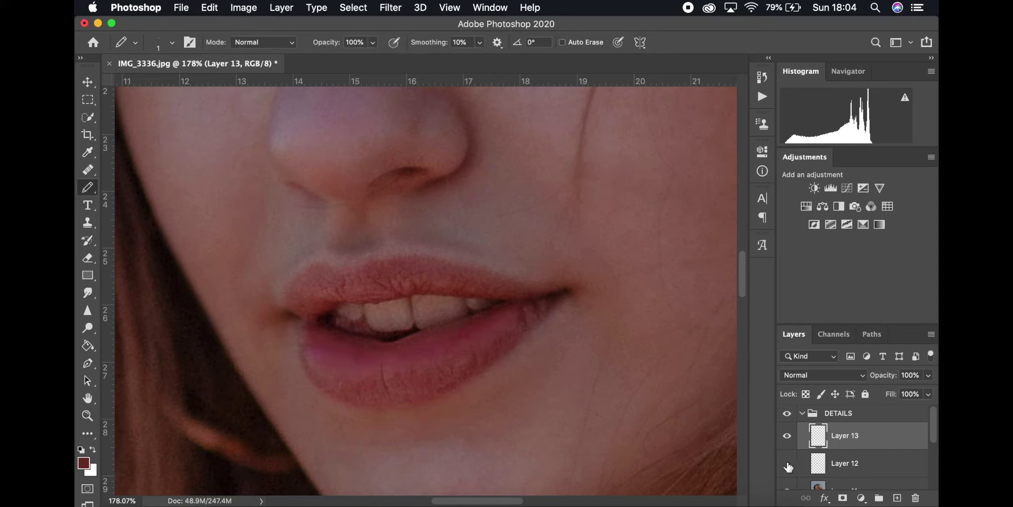
left_click(785, 466)
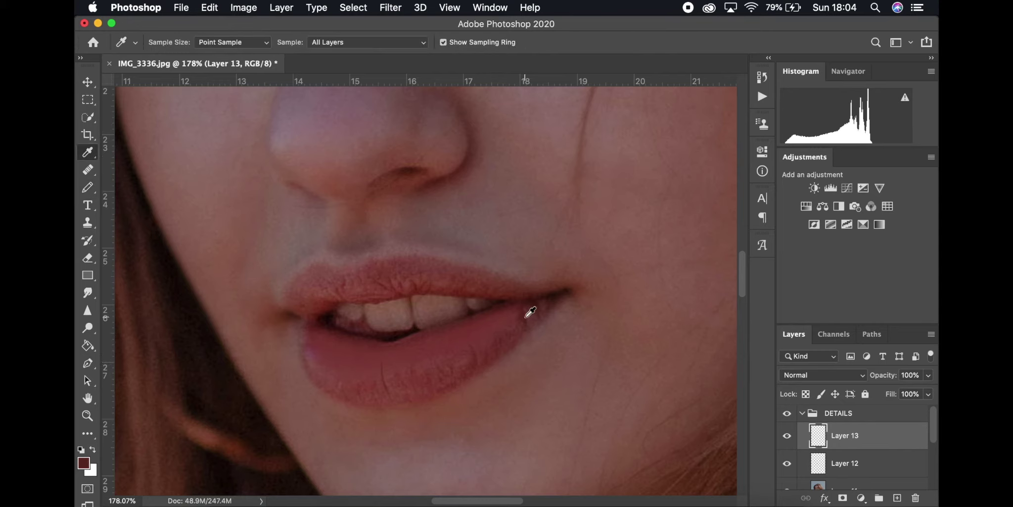
Step: Add more pencil creases across the lower lip and near the mouth corner, resampling nearby lip colours
left_click(525, 313, "alt")
left_click(527, 297, "alt")
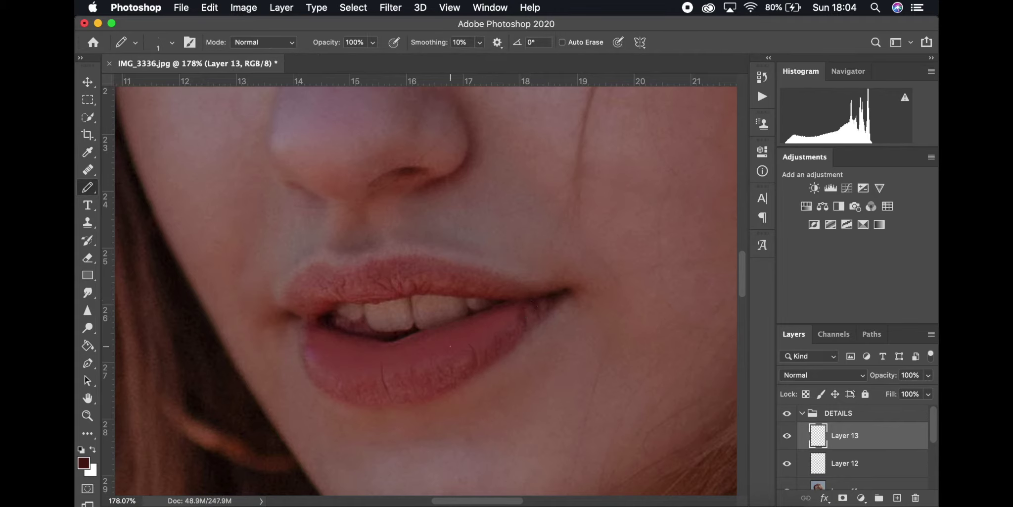
left_click(424, 369, "alt")
left_click(445, 366, "alt")
left_click(334, 371, "alt")
left_click(312, 364, "alt")
Step: Create a layer above Layer 12 and paint a lassoed strip along the lower lip's inner edge in a sampled lip colour
left_click(845, 463)
left_click(897, 497)
key("l")
mouse_move(328, 334)
left_mouse_down()
mouse_move(373, 350)
mouse_move(453, 346)
mouse_move(330, 342)
left_mouse_up()
key("b")
left_click(390, 379, "alt")
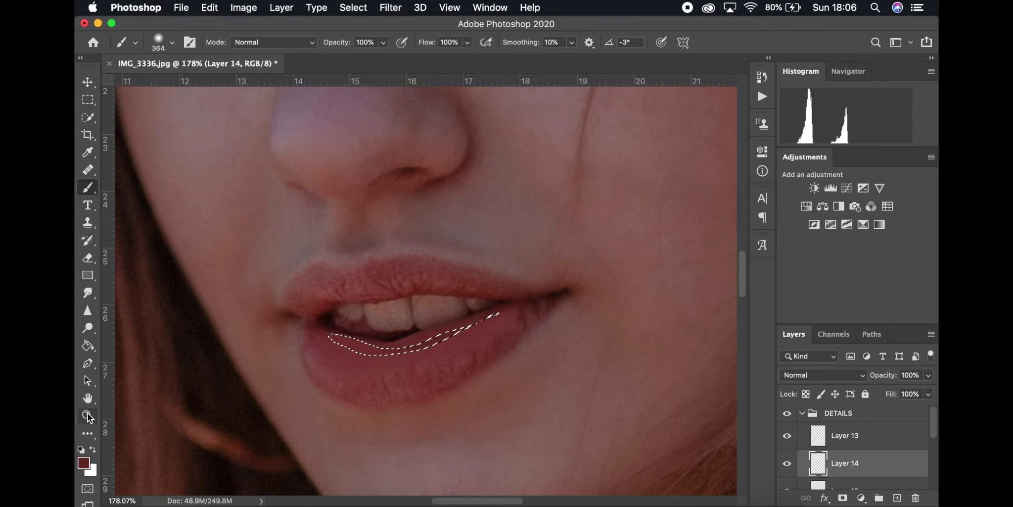
left_click(88, 82)
key("super+d")
Step: Soften the painted lip strip on Layer 14 with a Gaussian Blur
left_click_drag(364, 355, 366, 360)
key("super+z")
left_click(390, 8)
left_click(421, 23)
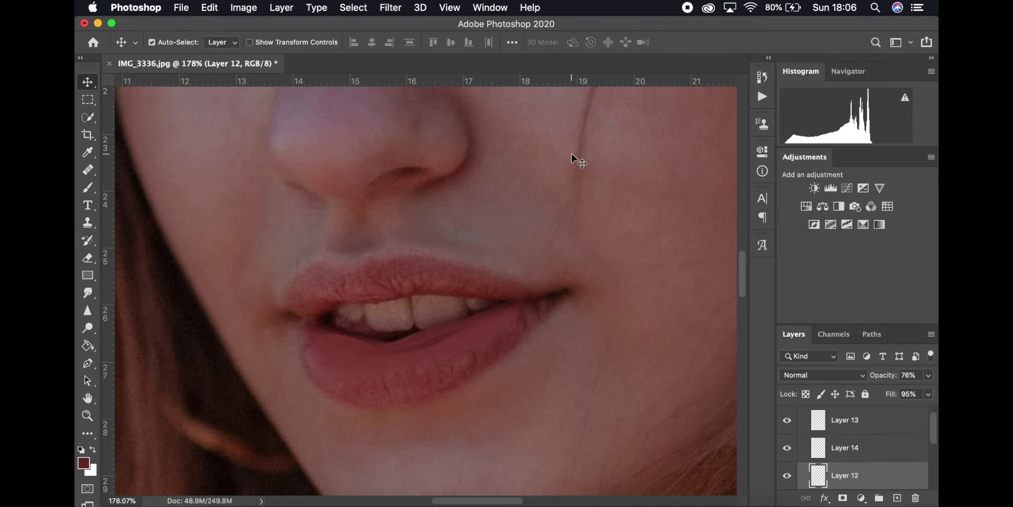
left_click(871, 455)
left_click(391, 8)
mouse_move(460, 168)
left_click(665, 217)
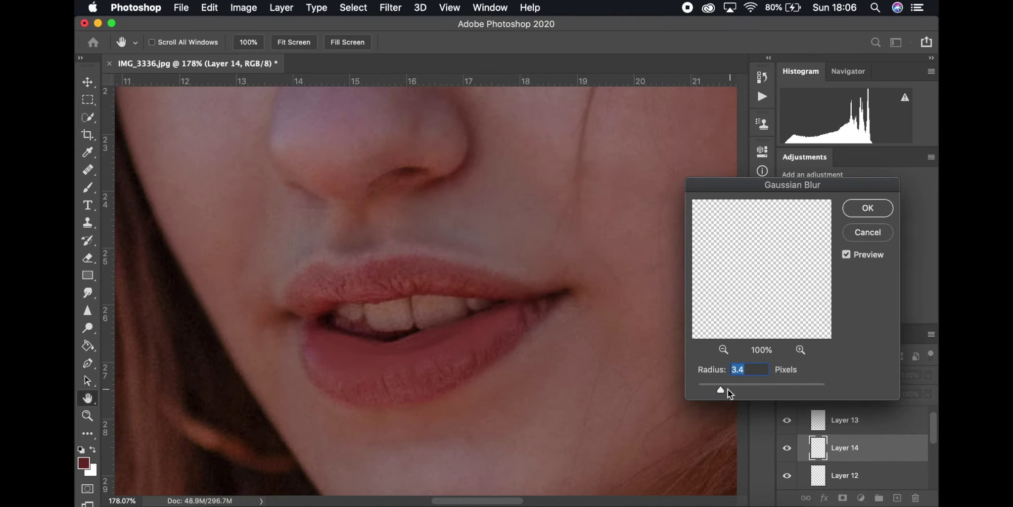
key("Return")
Step: Slightly adjust the blurred lip strip on Layer 14 with Free Transform
key("super+t")
left_click_drag(525, 318, 527, 312)
key("Return")
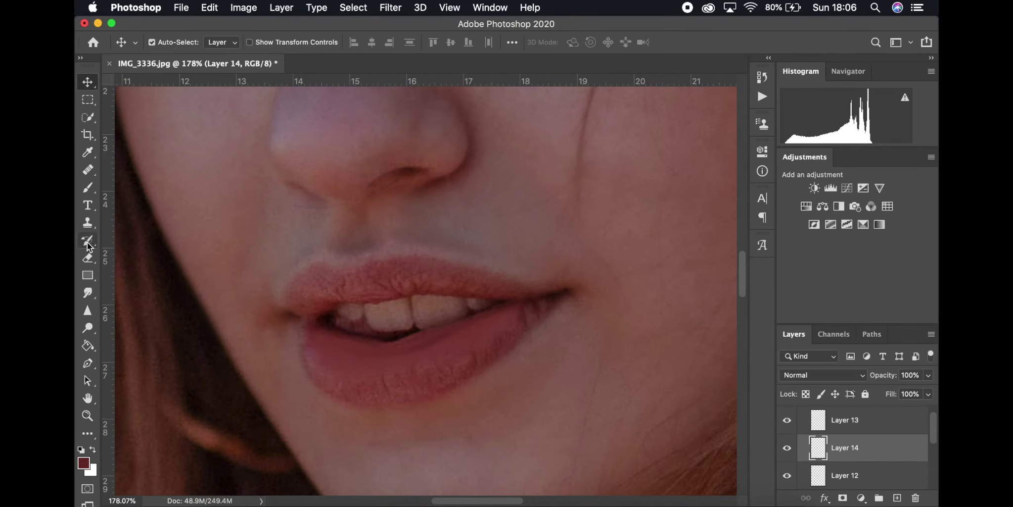
Step: Merge Layers 14 and 12 and blend the lower lip colour with the Smudge tool at 35% strength
left_click(87, 293)
left_click(862, 477, "shift")
key("super+e")
key("[")
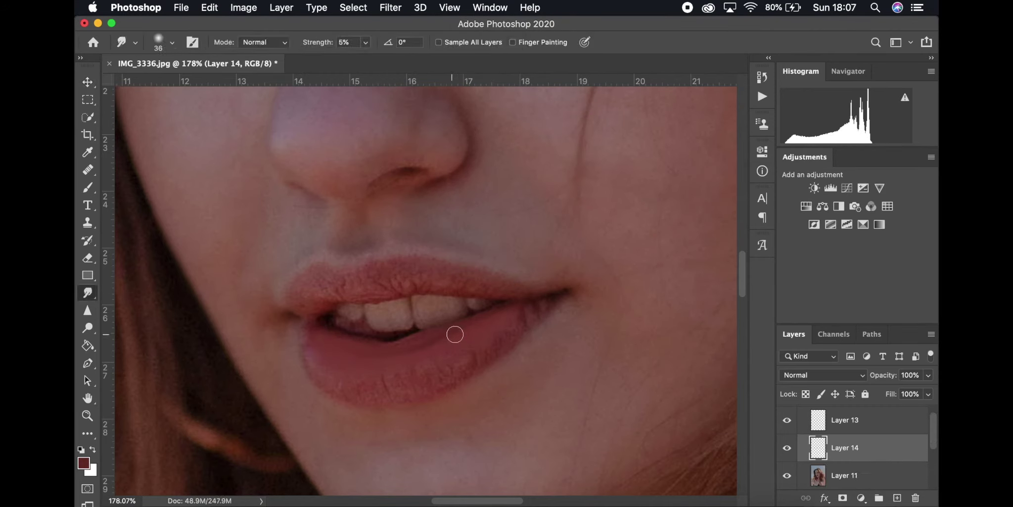
left_click(366, 42)
left_click_drag(362, 60, 384, 61)
left_click(435, 348)
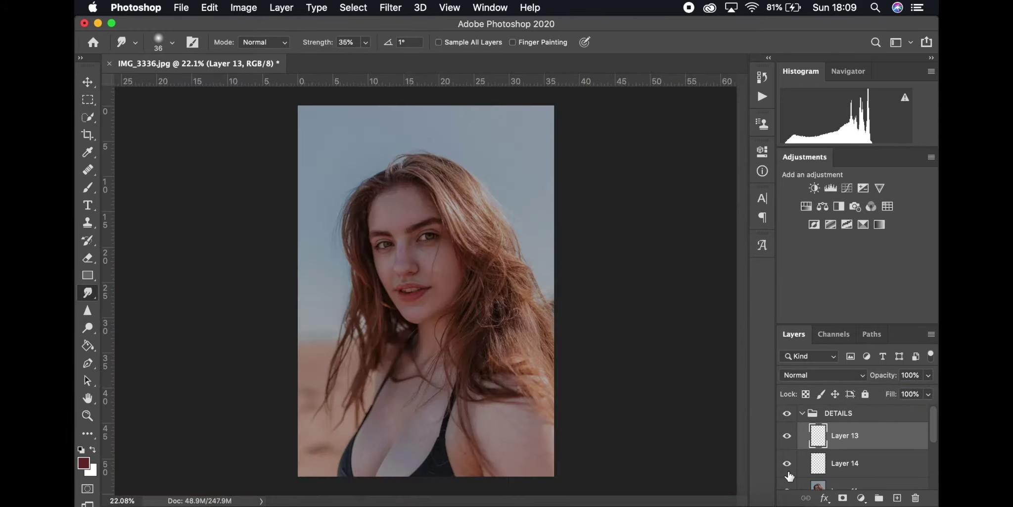
Step: Create a layer above Layer 13 and paint a lassoed highlight shape on the lower lip in a lighter red
left_click(897, 497)
scroll(547, 326, "up", 10)
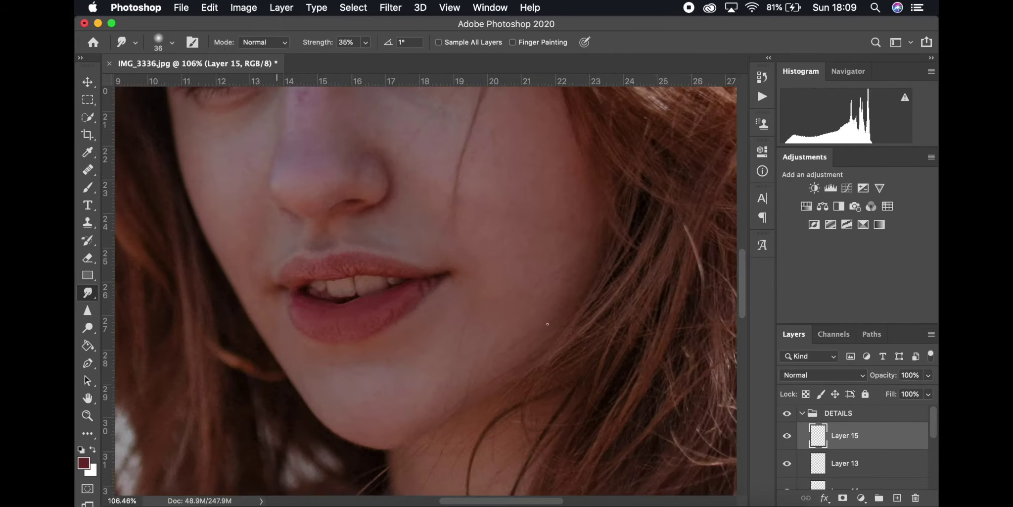
scroll(548, 326, "left", 2)
key("l")
left_click_drag(347, 327, 437, 330)
left_click(83, 463)
left_click(703, 97)
left_click(892, 45)
left_click(88, 187)
left_click(88, 82)
key("super+d")
Step: Blur the lip highlight on Layer 15 with a 28.9-pixel Gaussian Blur and compare the image without the DETAILS group
left_click(401, 7)
left_click(658, 224)
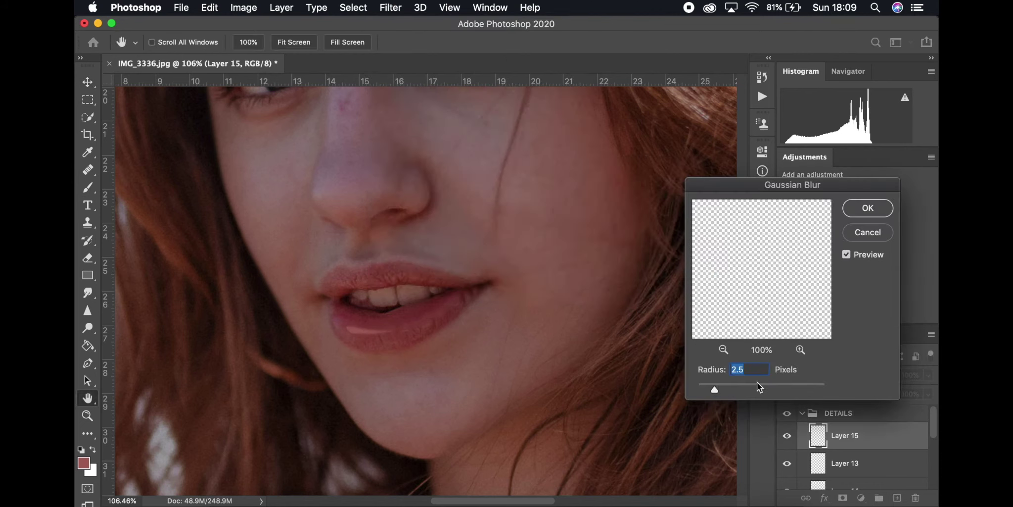
mouse_move(757, 382)
left_mouse_down()
mouse_move(742, 385)
mouse_move(759, 385)
left_mouse_up()
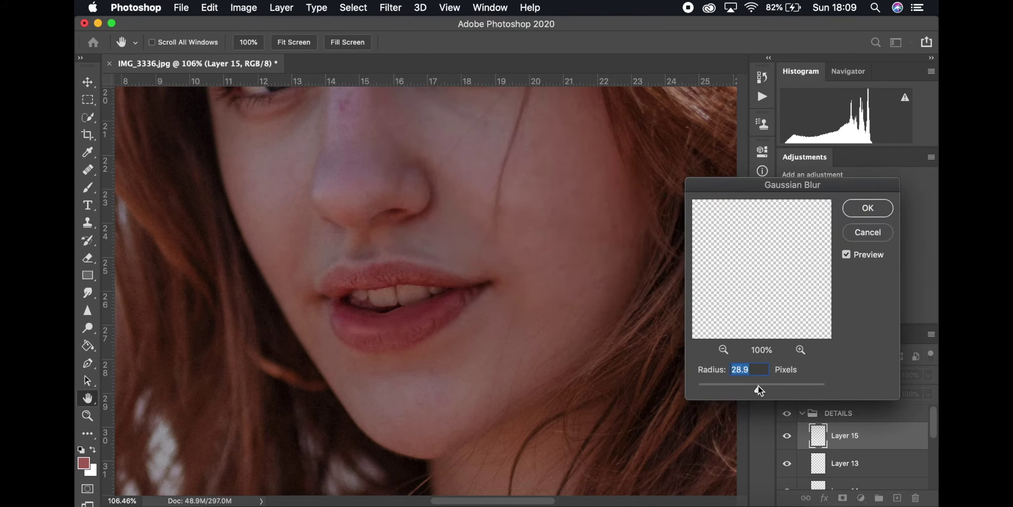
left_click(864, 215)
scroll(573, 346, "down", 8)
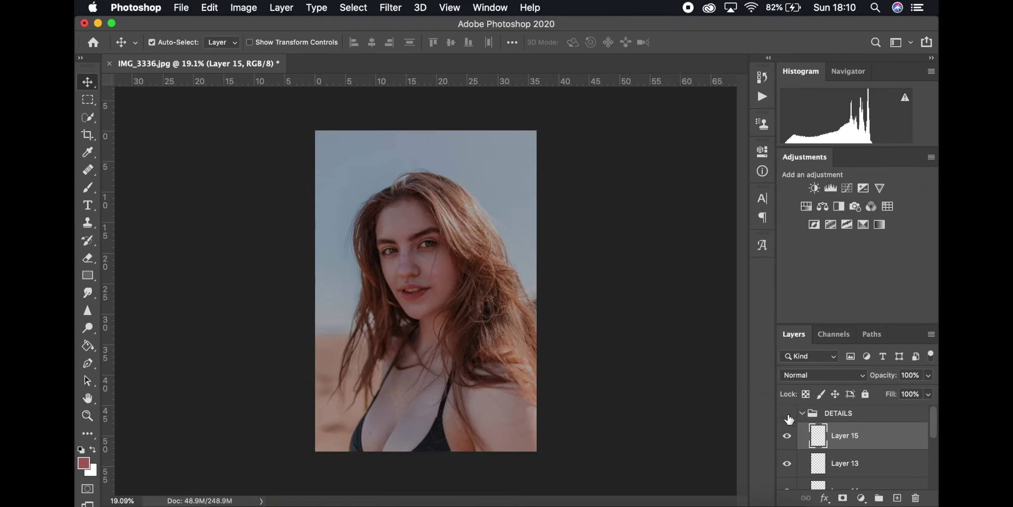
left_click(788, 414)
Step: Create a layer above Layer 15 and paint a lassoed highlight along the lower lip in light pink
scroll(483, 302, "up", 5)
key("l")
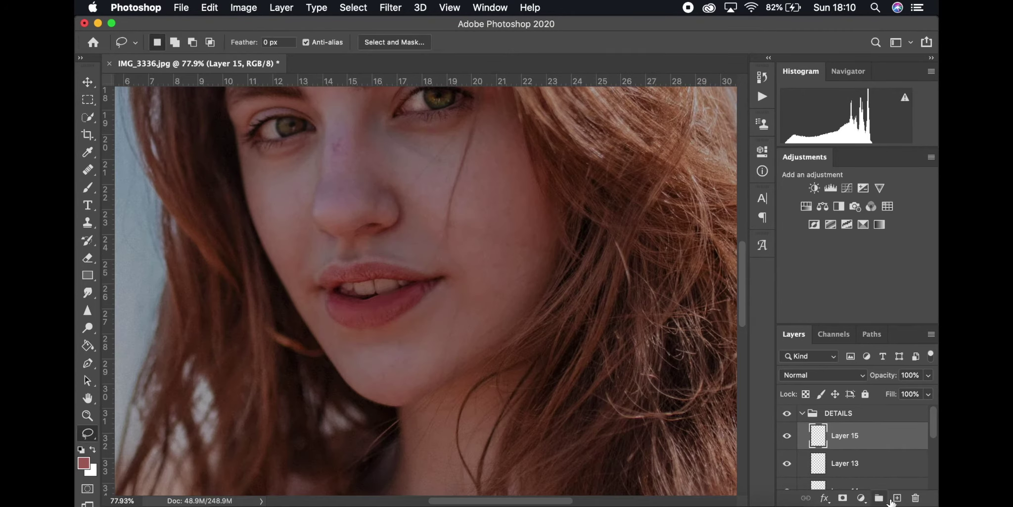
mouse_move(336, 310)
left_mouse_down()
mouse_move(416, 296)
mouse_move(336, 308)
left_mouse_up()
left_click(83, 463)
left_click(403, 294)
left_click(651, 94)
left_click(892, 46)
key("b")
left_click_drag(408, 299, 368, 306)
key("v")
key("super+d")
Step: Apply an 85.4-pixel Gaussian Blur to the pink highlight on Layer 16 and set the layer's opacity to 63%
left_click(390, 7)
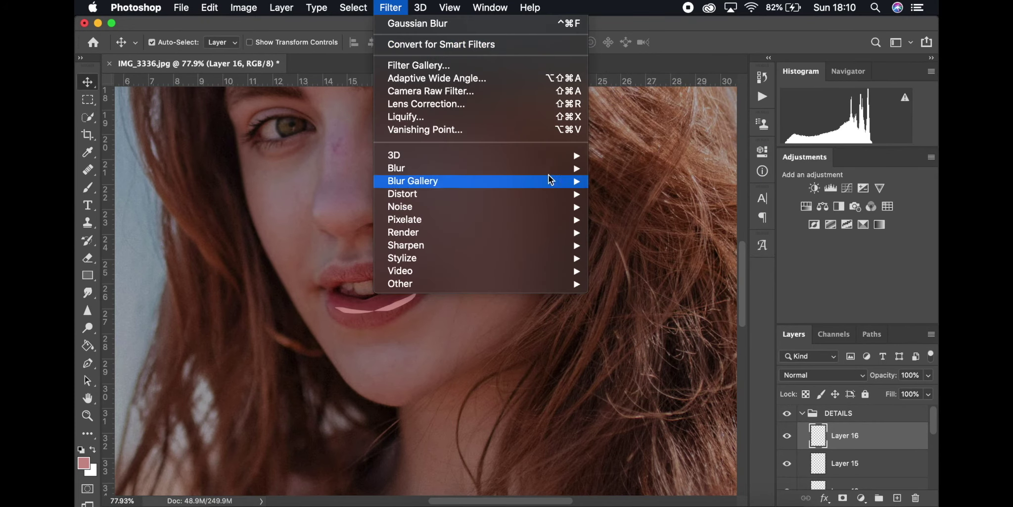
mouse_move(552, 167)
left_click(624, 219)
left_click(777, 385)
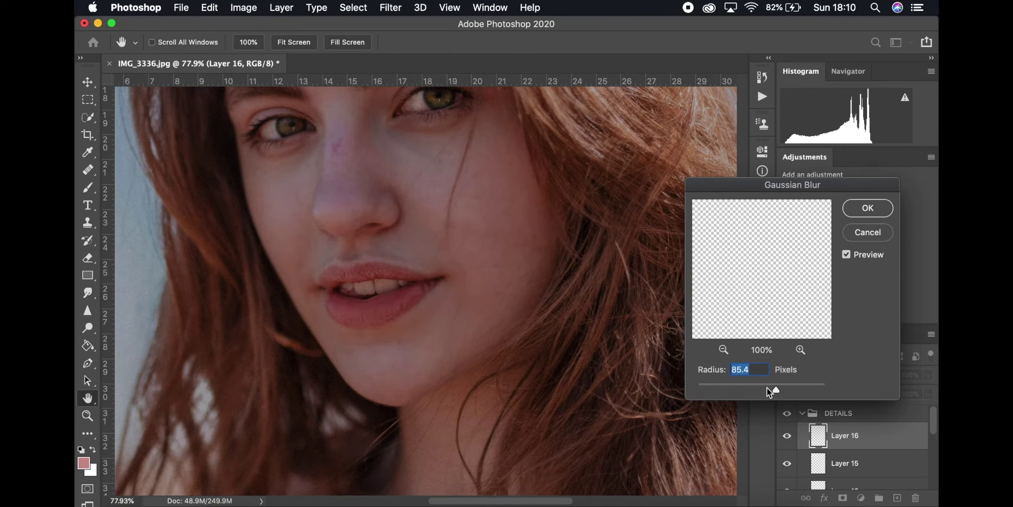
key("Return")
left_click(929, 375)
left_click_drag(932, 389, 906, 391)
key("Return")
Step: Erase the excess pink highlight on Layer 16 around the lips with the soft eraser, using a smaller size near the mouth corner
left_click(88, 258)
right_click(380, 348)
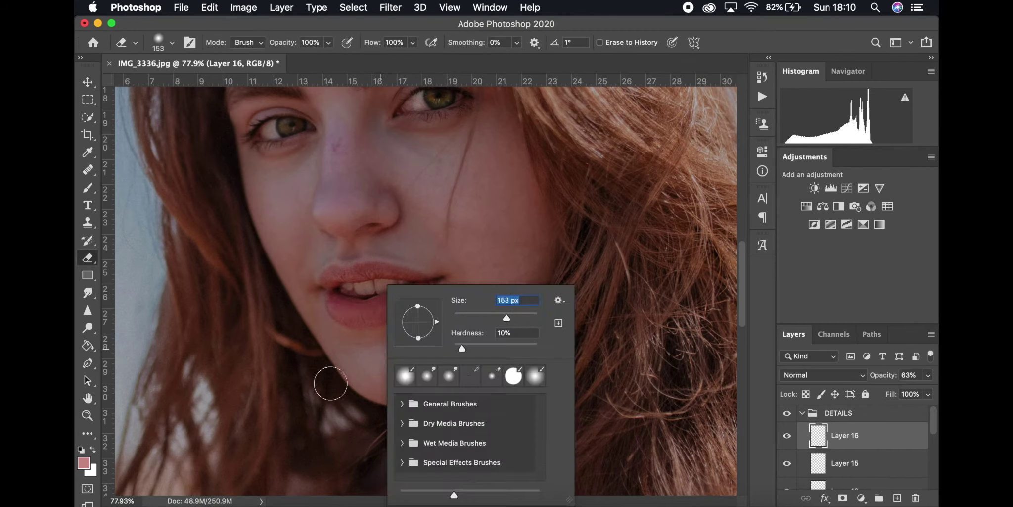
left_click(331, 384)
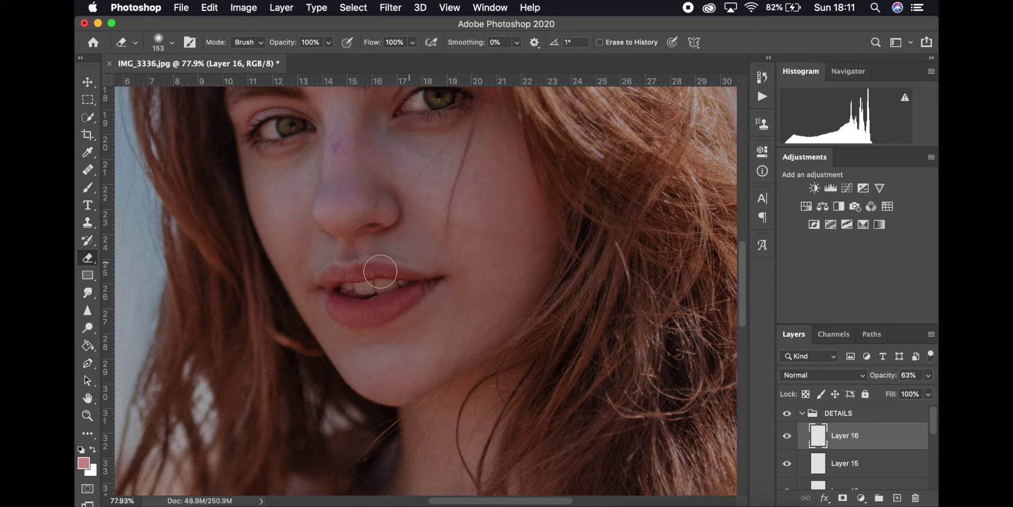
left_click(88, 82)
left_click(788, 436)
left_click(788, 436)
left_click(89, 258)
right_click(449, 292)
left_click_drag(561, 319, 547, 321)
left_click(434, 303)
left_click(86, 82)
Step: Move Layer 13 above Layer 16 in the DETAILS group and compare the lips with the layer hidden and shown
scroll(850, 474, "down", 2)
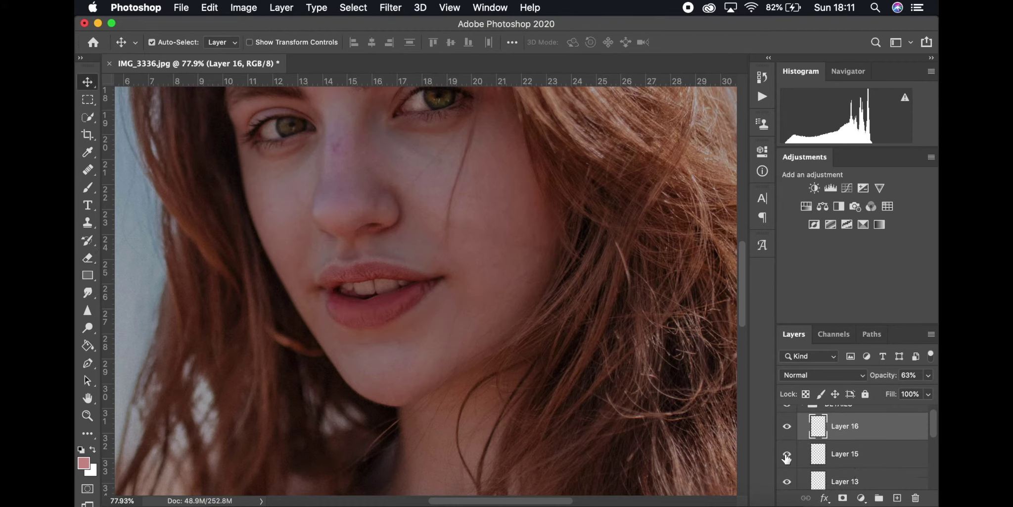
left_click_drag(846, 484, 851, 415)
left_click(789, 426)
left_click(790, 427)
key("super+0")
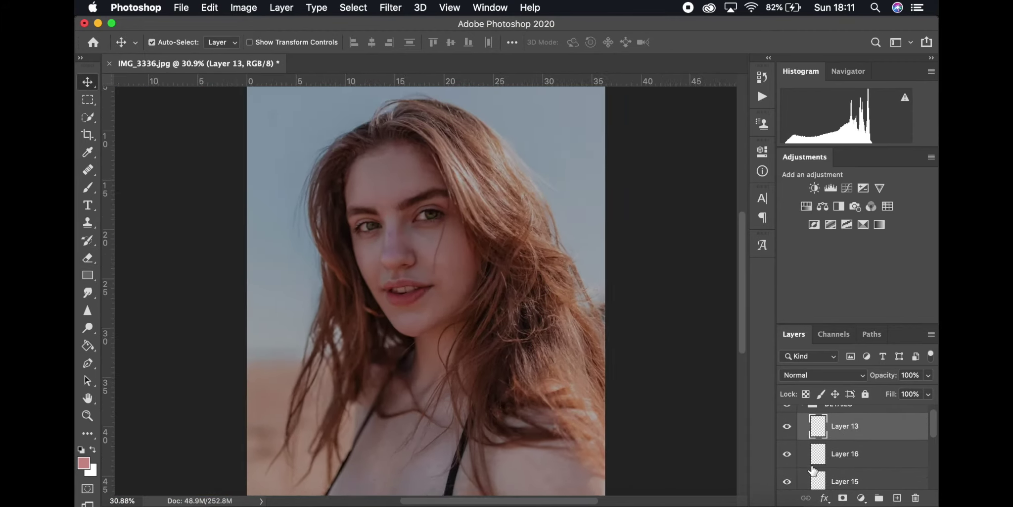
Step: Delete Layer 15 and compare the portrait with the DETAILS group hidden and shown
left_click(787, 457)
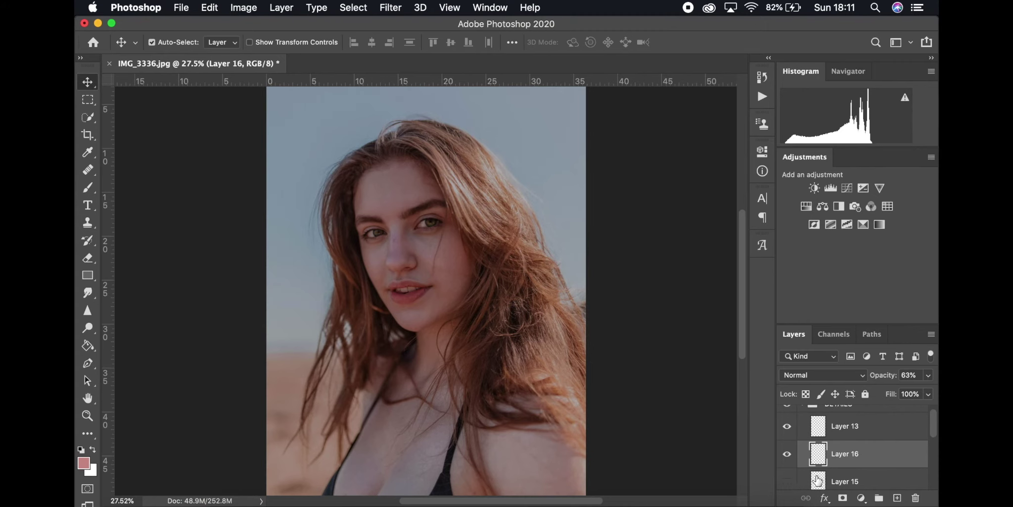
scroll(818, 480, "down", 2)
left_click(859, 460)
key("Delete")
scroll(859, 459, "up", 3)
left_click(789, 415)
left_click(788, 415)
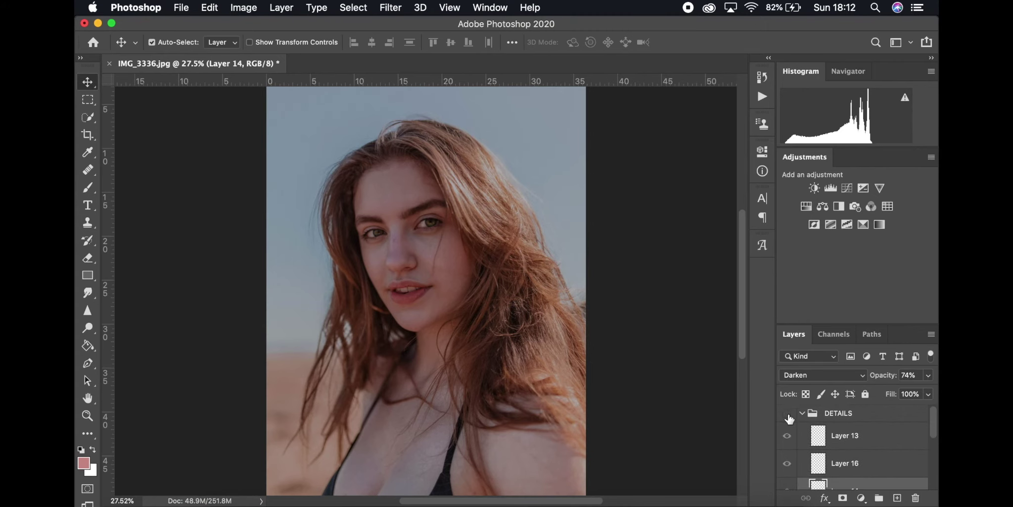
left_click(790, 418)
Step: Create a layer above Layer 16 and paint a small lassoed shadow at the lower lip's inner edge in dark red
scroll(414, 384, "up", 5)
left_click(875, 466)
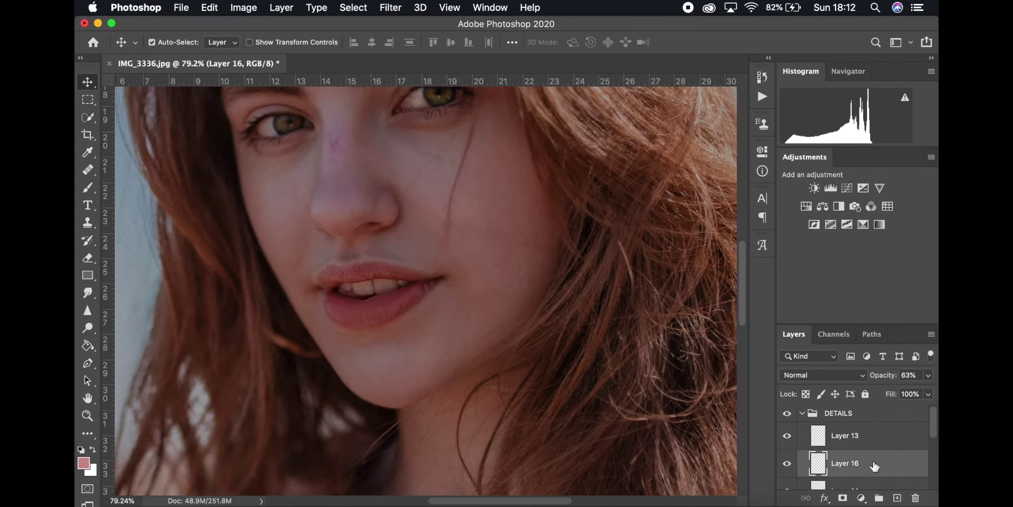
left_click(897, 497)
key("l")
mouse_move(332, 297)
left_mouse_down()
mouse_move(354, 305)
mouse_move(334, 300)
left_mouse_up()
left_click(84, 463)
left_click(690, 177)
left_click(891, 45)
key("b")
left_click_drag(323, 251, 359, 252)
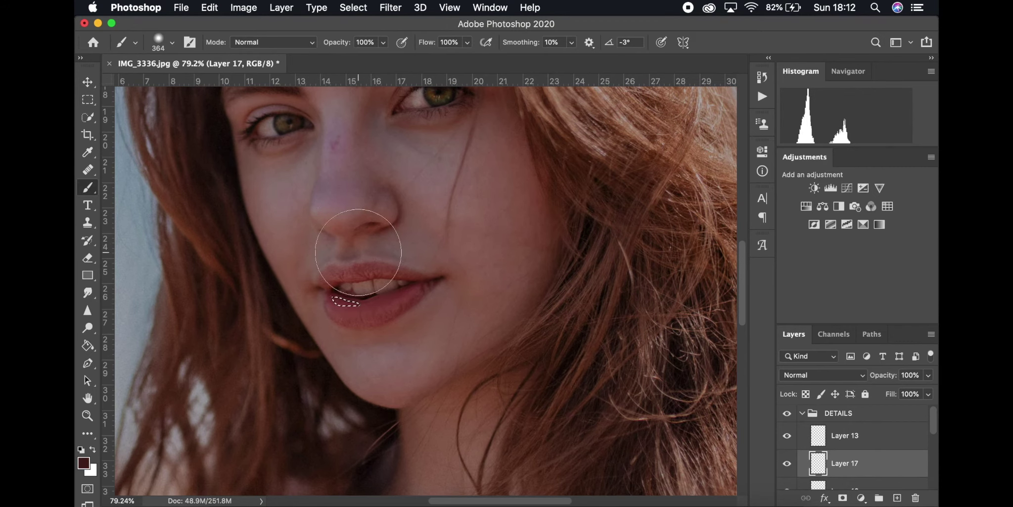
Step: Soften the lip shadow on Layer 17 with a Gaussian Blur and set the layer's opacity to 43%
key("super+d")
left_click(390, 8)
left_click(633, 220)
left_click_drag(719, 387, 735, 387)
left_click(864, 211)
scroll(481, 192, "down", 5)
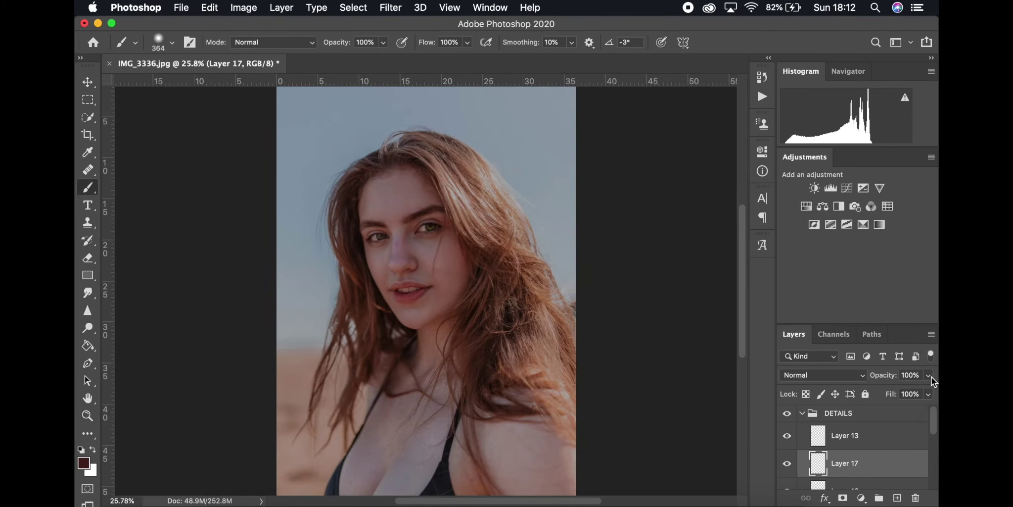
left_click_drag(893, 390, 893, 390)
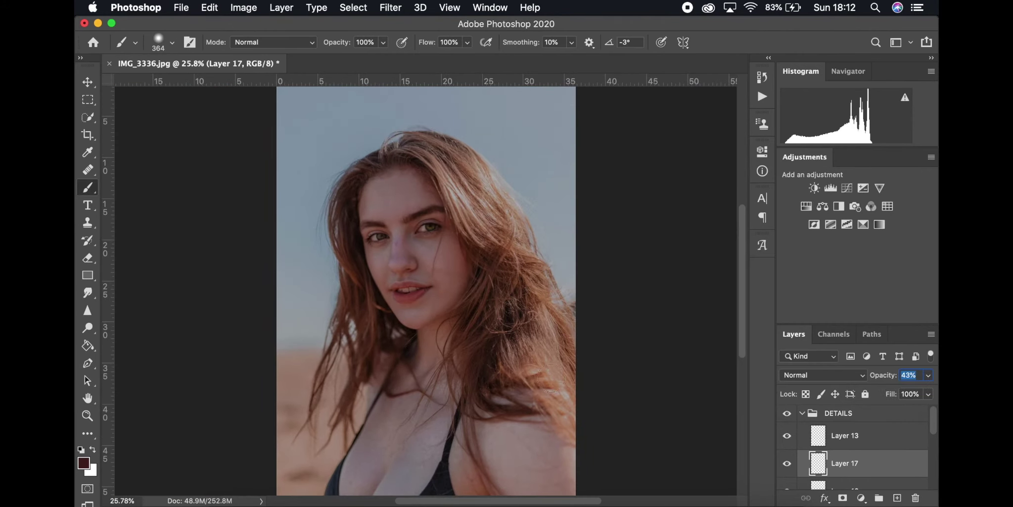
Step: Create a layer above Layer 13 and draw fine dark hairs in the eyebrow with the Pencil tool
scroll(551, 379, "up", 2)
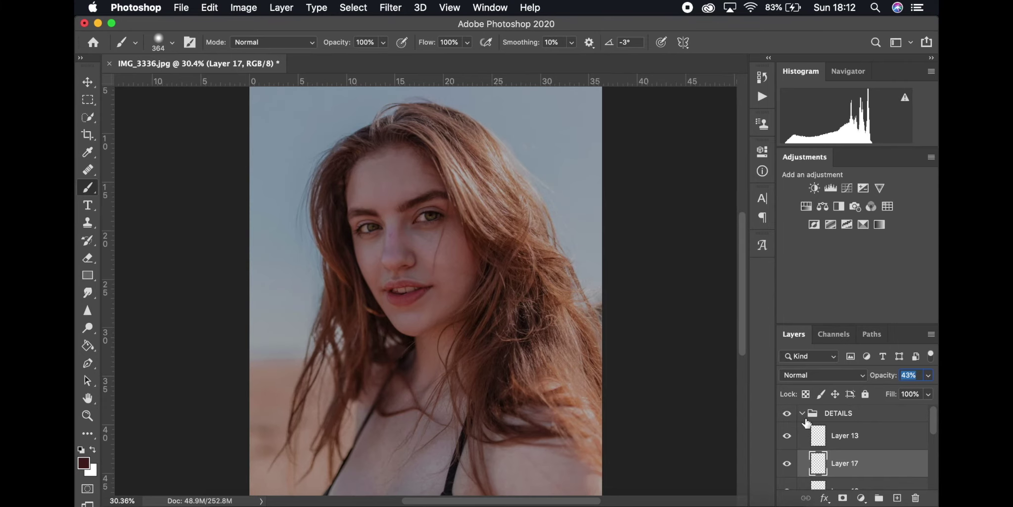
left_click(844, 436)
left_click(898, 498)
scroll(367, 205, "up", 5)
right_click(88, 187)
left_click(142, 199)
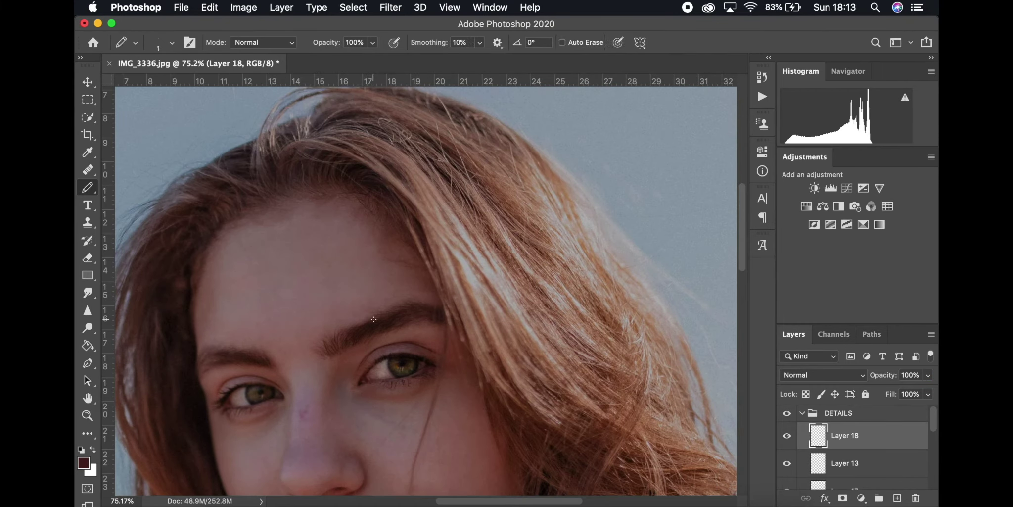
scroll(429, 319, "up", 2)
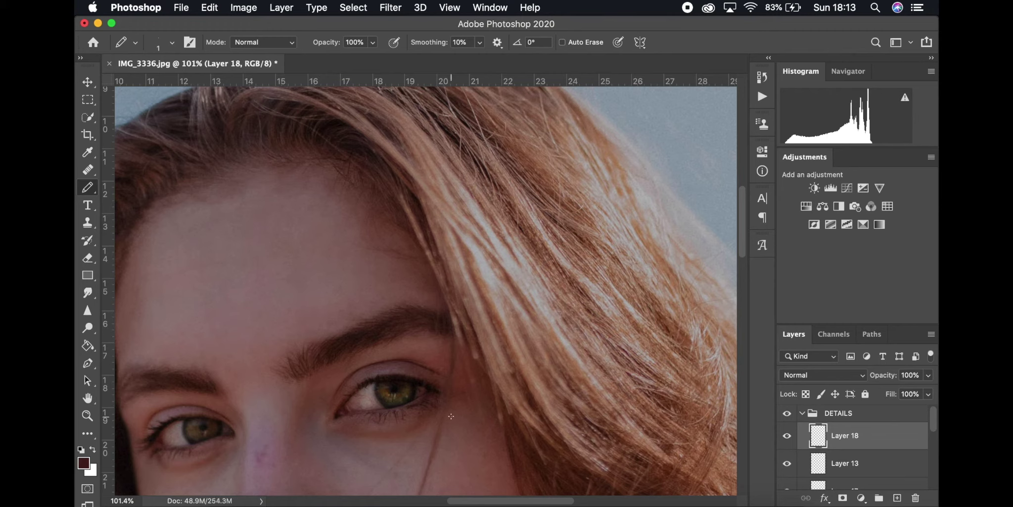
Step: Blur the eyebrow hairs on Layer 18 with a 1.3-pixel Gaussian Blur and compare them hidden and shown
left_click(391, 7)
mouse_move(406, 166)
left_click(632, 218)
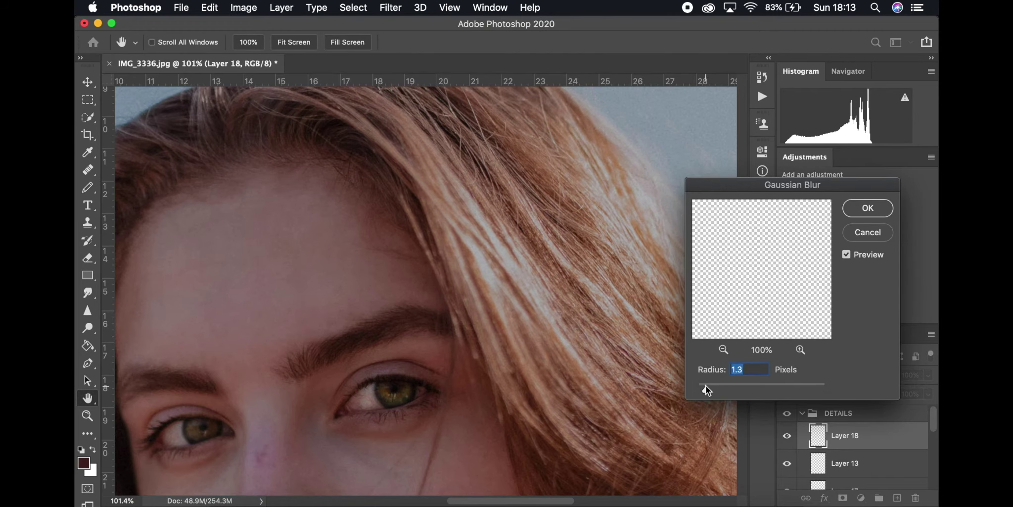
left_click_drag(705, 385, 705, 384)
left_click(868, 208)
left_click(787, 436)
left_click(787, 436)
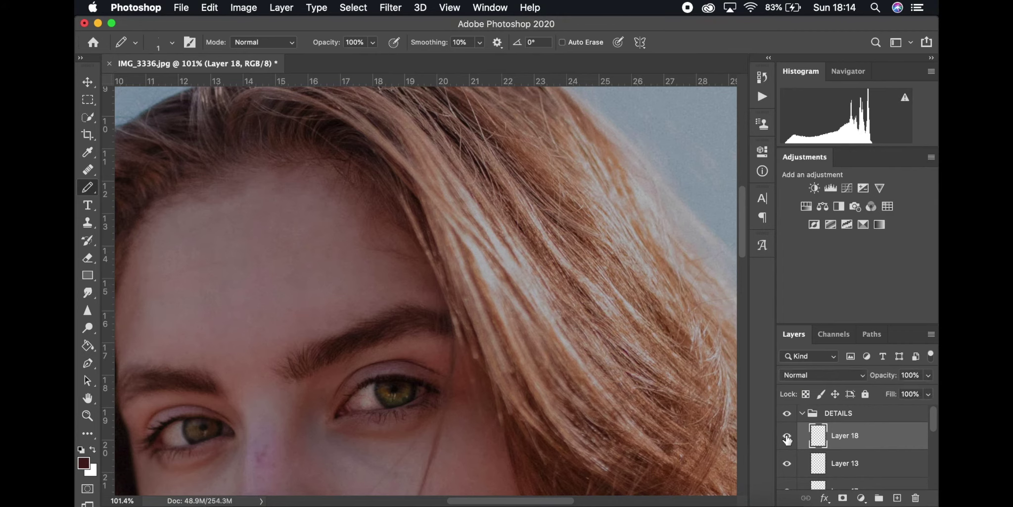
Step: Pick a darker brown-black colour and pencil darker hairs into the eyebrow on a new layer above Layer 18
left_click(91, 470)
left_click(678, 176)
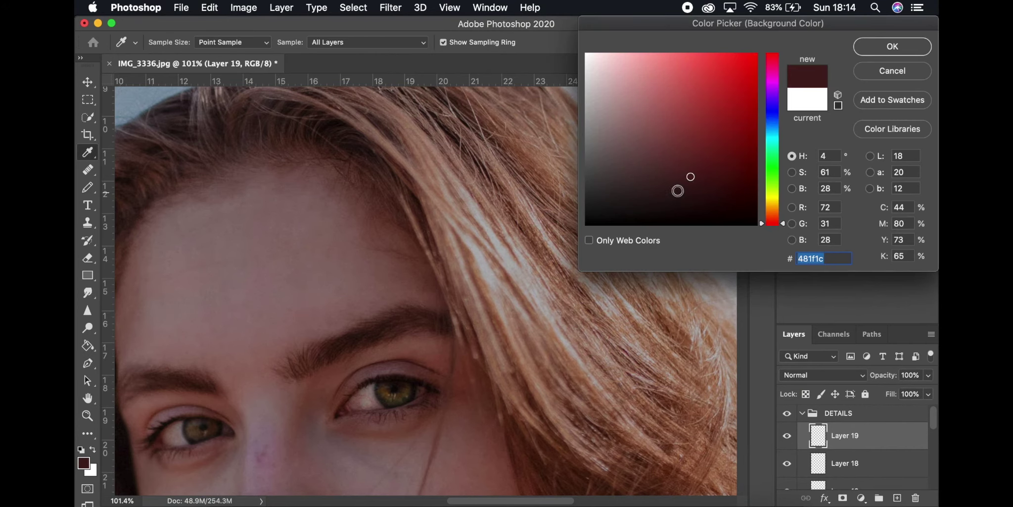
left_click(699, 197)
left_click(894, 45)
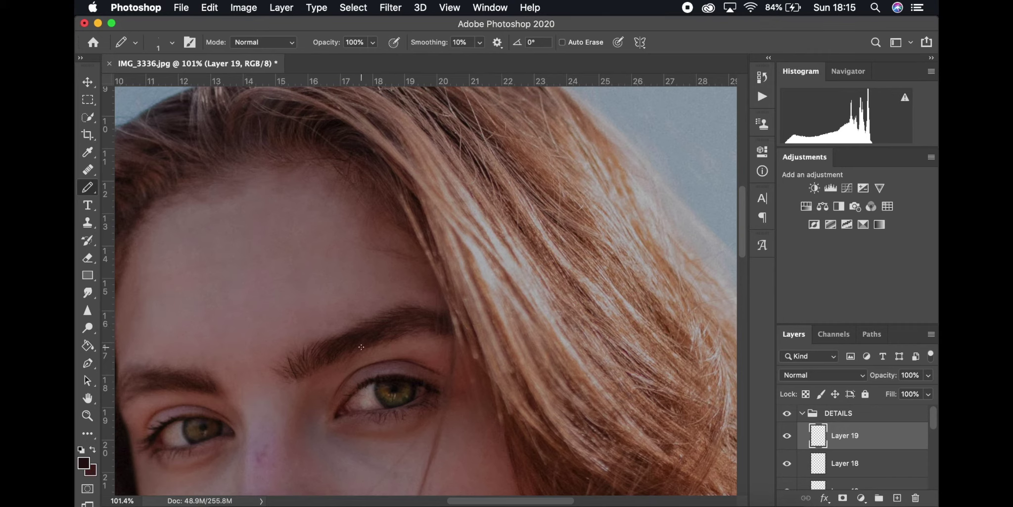
Step: Soften the darker eyebrow hairs on Layer 19 with a 1.3-pixel Gaussian Blur and check the result
left_click(391, 8)
left_click(643, 219)
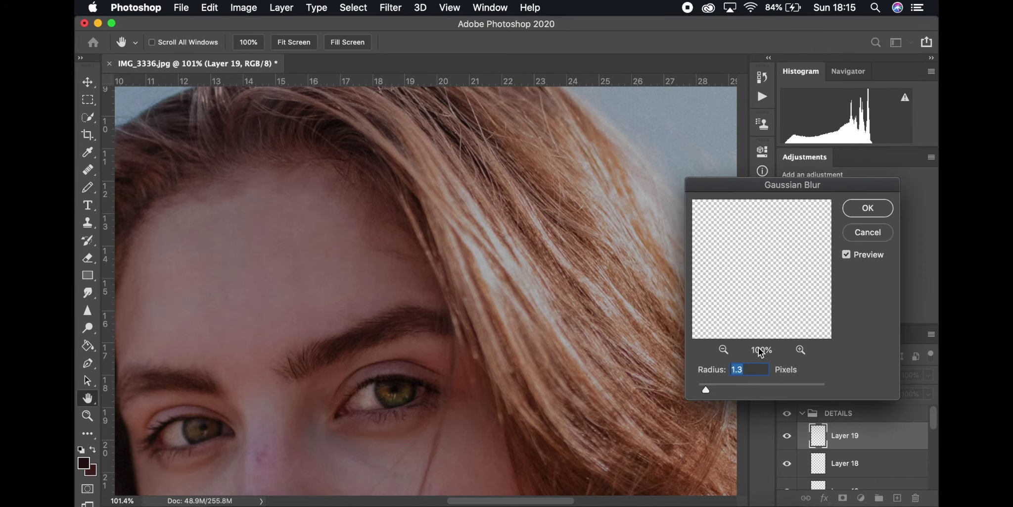
key("Return")
key("v")
left_click(788, 417)
scroll(450, 419, "up", 5)
scroll(451, 418, "down", 5)
Step: On a new layer above Layer 19, pencil fine lines into the lower lip using a dark red sampled from the mouth corner
left_click(897, 498)
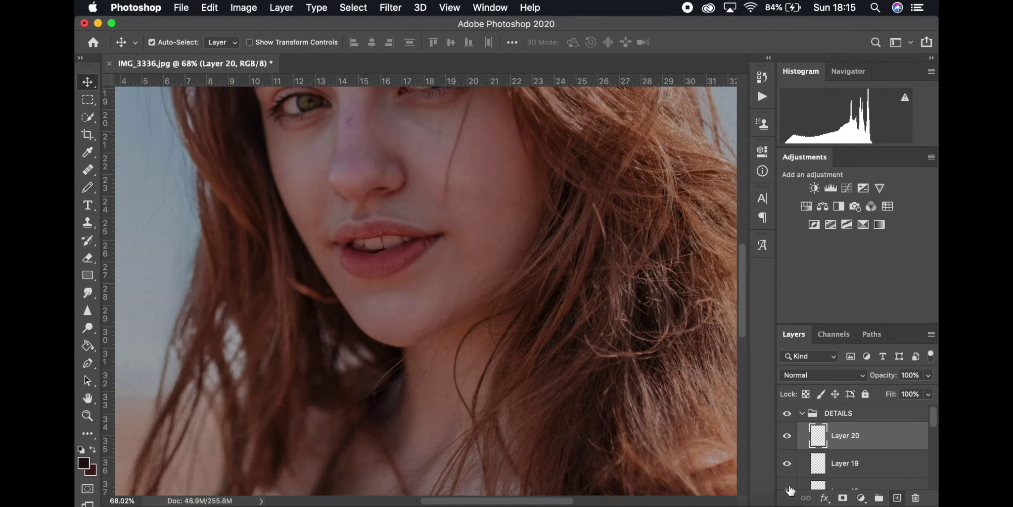
scroll(448, 333, "up", 4)
scroll(388, 432, "up", 5)
key("b")
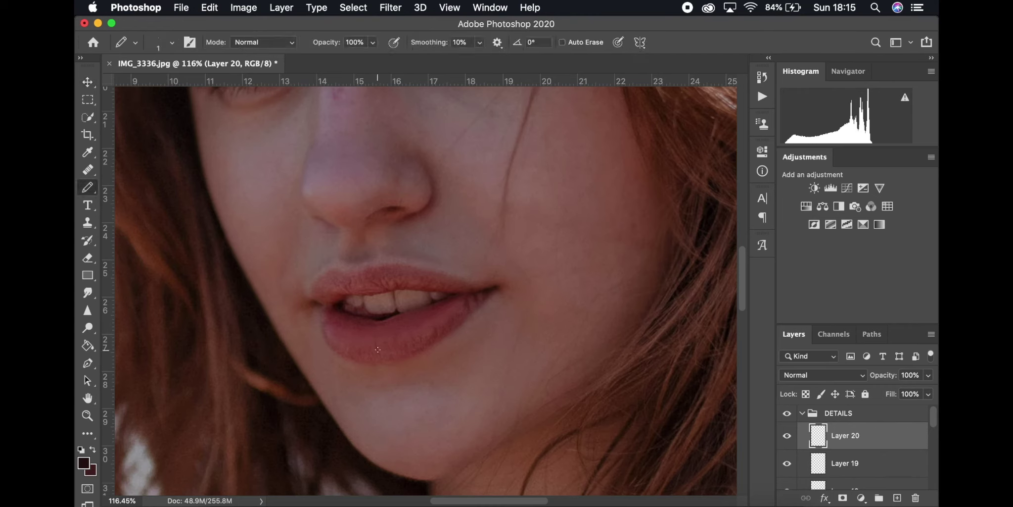
key("i")
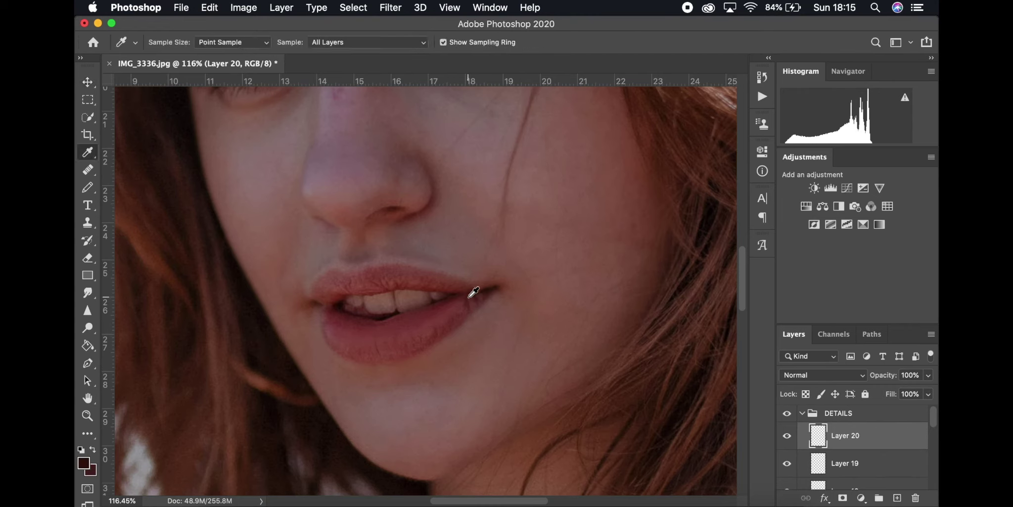
left_click(476, 291)
key("b")
left_click(786, 413)
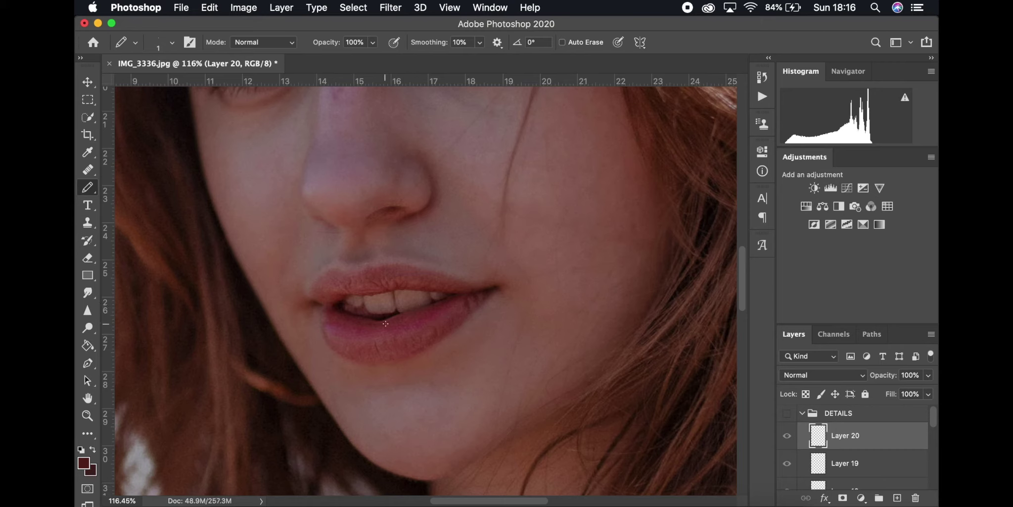
Step: Soften the lip lines on Layer 20 with a 1.3-pixel Gaussian Blur
left_click(377, 6)
mouse_move(445, 167)
left_click(620, 221)
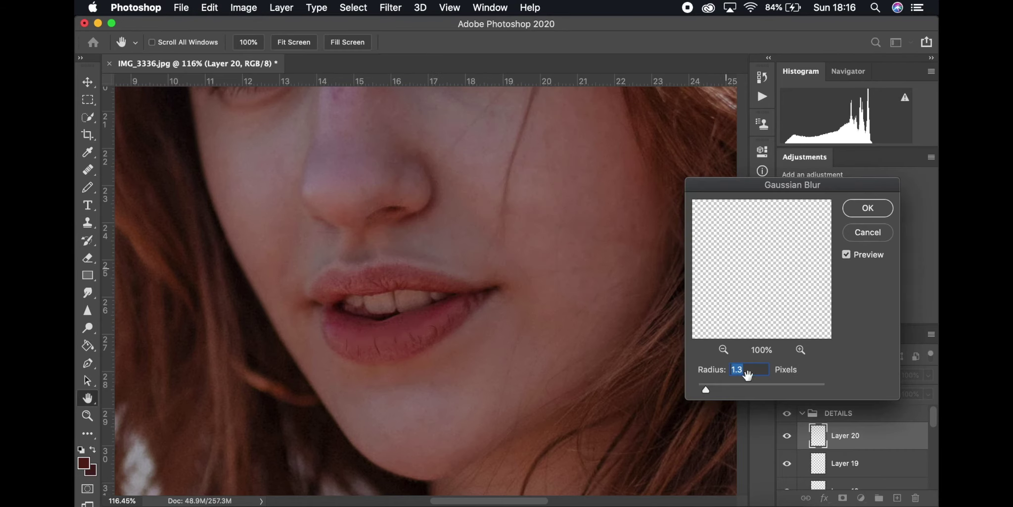
key("Escape")
Step: Set Layer 20 to Soft Light at 43% opacity and check the lips against the whole portrait
left_click(816, 374)
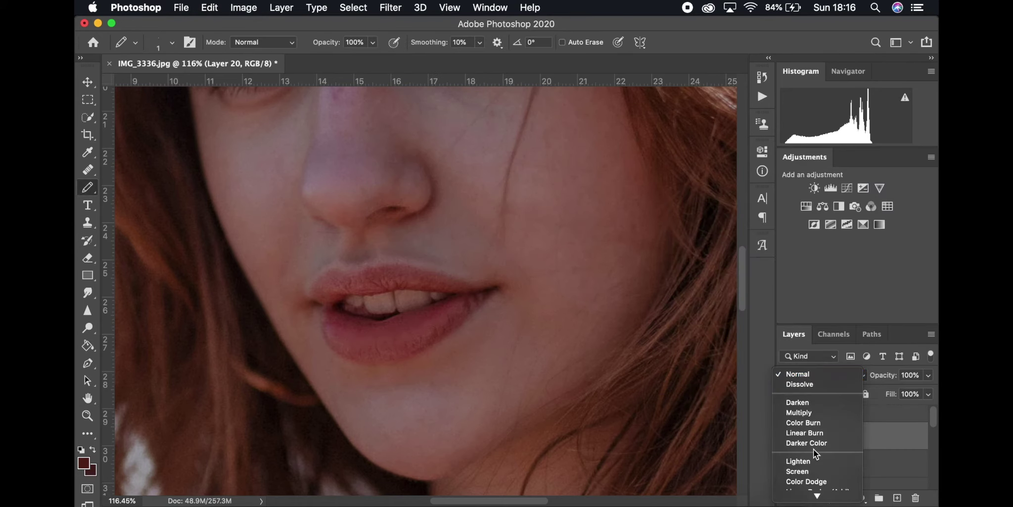
left_click(815, 378)
left_click(929, 376)
left_click_drag(928, 391, 899, 393)
left_click(929, 377)
scroll(504, 342, "down", 5)
scroll(504, 342, "down", 3)
left_click(928, 375)
left_click(930, 375)
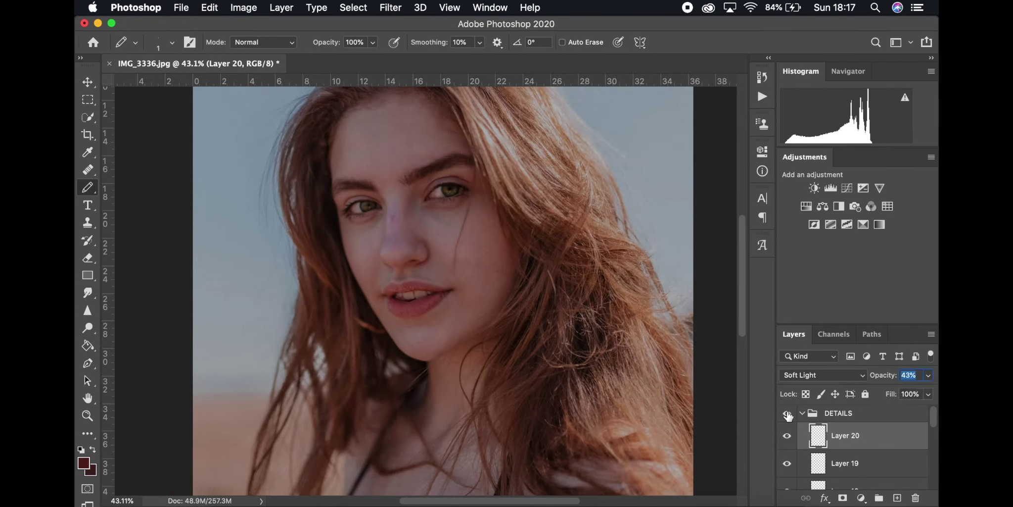
scroll(786, 415, "down", 5)
scroll(787, 420, "down", 4)
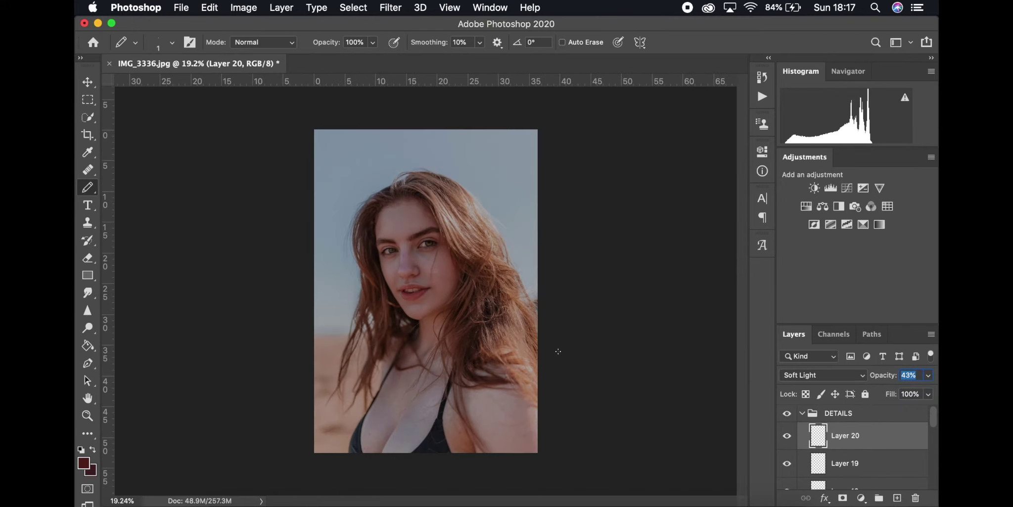
Step: On a new layer above Layer 20, outline the inner corner of the eye beneath the sharper brow and brush it with a muted red
scroll(447, 221, "up", 8)
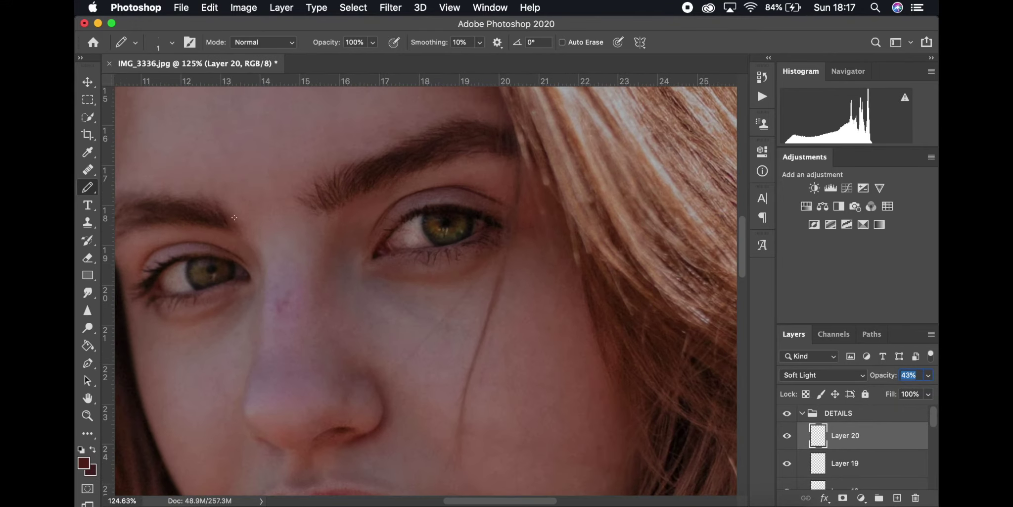
left_click(897, 497)
key("l")
mouse_move(384, 248)
left_mouse_down()
mouse_move(373, 258)
mouse_move(382, 249)
left_mouse_up()
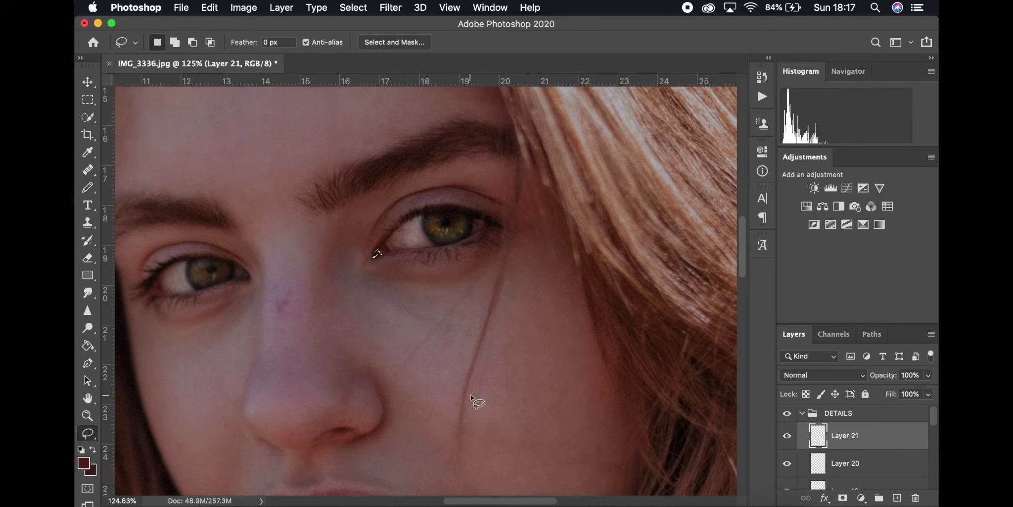
right_click(88, 187)
left_click(134, 189)
left_click(84, 463)
left_click(693, 129)
left_click(893, 46)
left_click(369, 258)
left_click(87, 82)
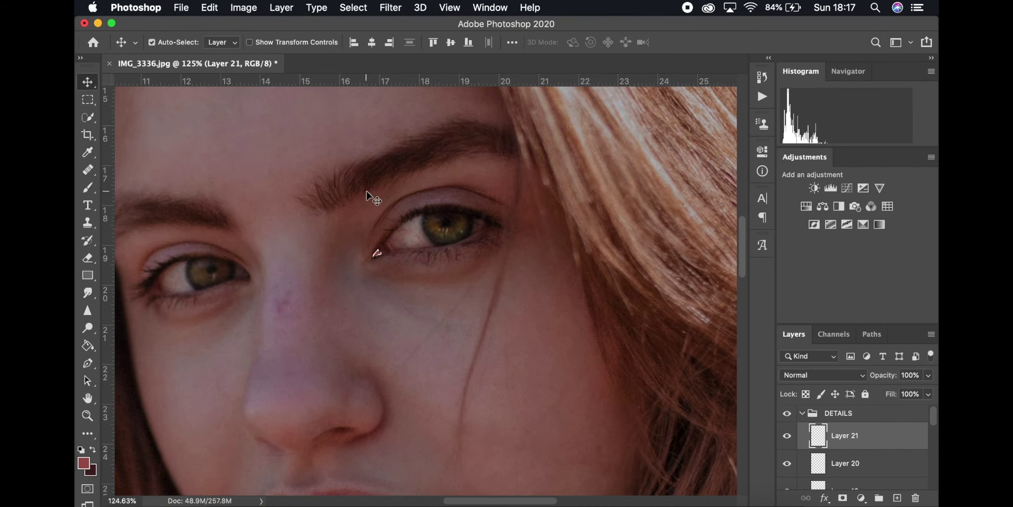
key("super+d")
Step: Blur the eye-corner colour on Layer 21 with a 3-pixel Gaussian Blur and set the layer to Lighten at 79% opacity
left_click(420, 8)
mouse_move(391, 7)
mouse_move(583, 167)
left_click(663, 220)
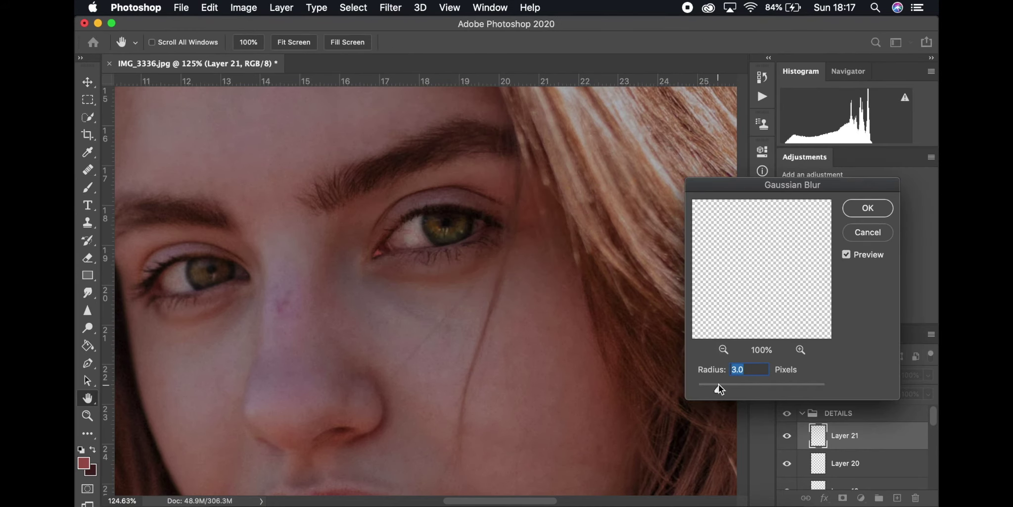
left_click(868, 208)
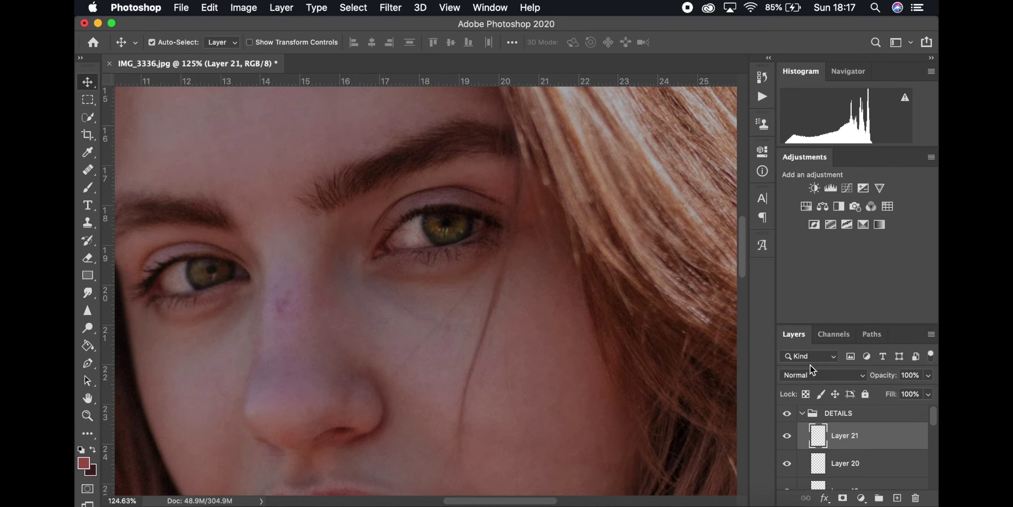
left_click(812, 374)
left_click(817, 299)
left_click(928, 375)
left_click_drag(931, 390, 916, 389)
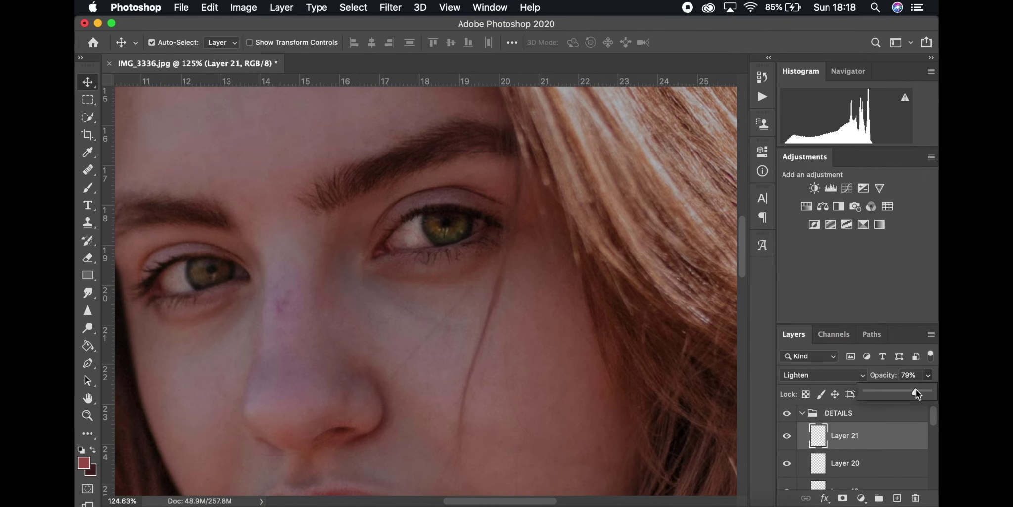
Step: Outline a small patch in the same eye corner on a new layer above Layer 21 and choose a darker muted red for painting
left_click(897, 498)
key("l")
left_click_drag(380, 255, 378, 252)
left_click(93, 471)
left_click(88, 465)
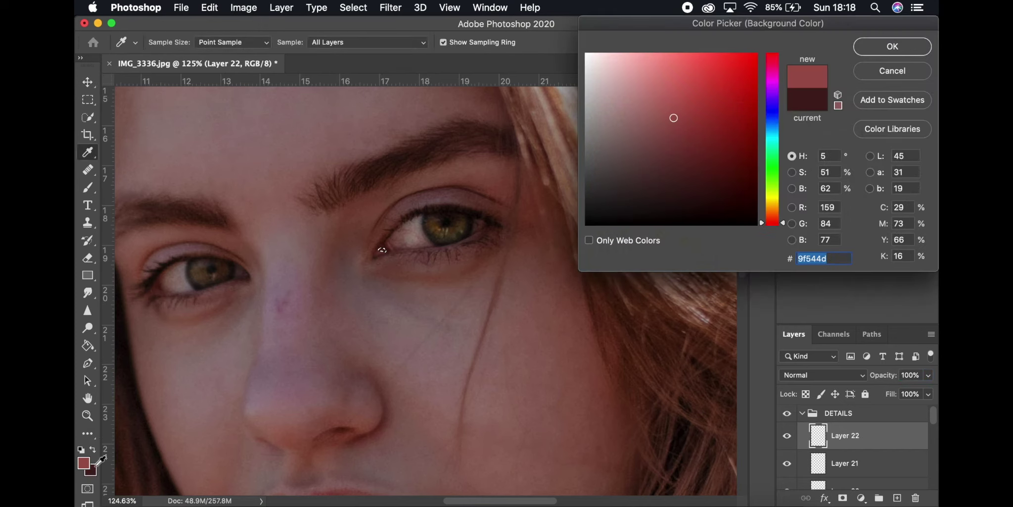
left_click(678, 129)
left_click(871, 50)
left_click(94, 466)
left_click(892, 47)
left_click(93, 450)
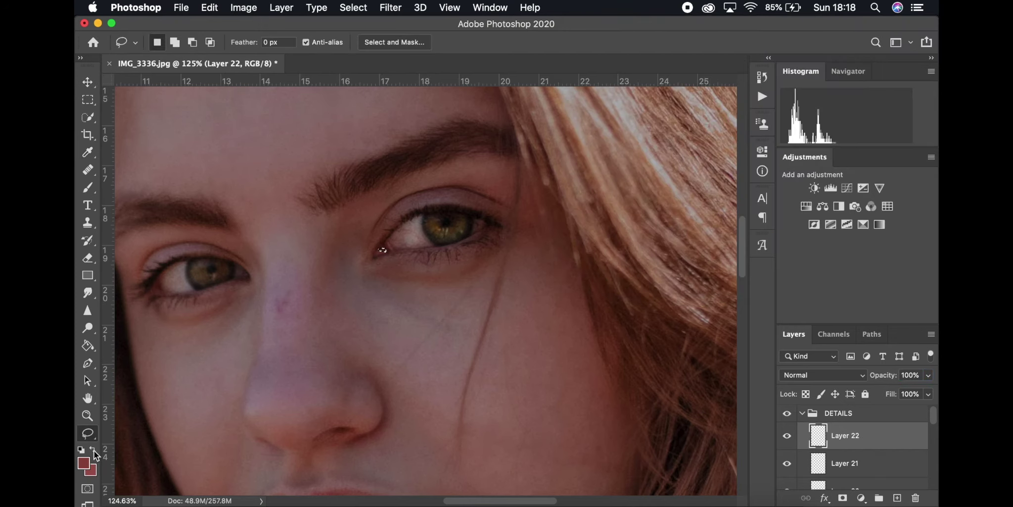
Step: Brush the darker red into the outlined eye-corner patch, deselect it and blur the patch
left_click(87, 187)
left_click(400, 254)
left_click(87, 82)
key("super+d")
left_click(390, 8)
left_click(562, 201)
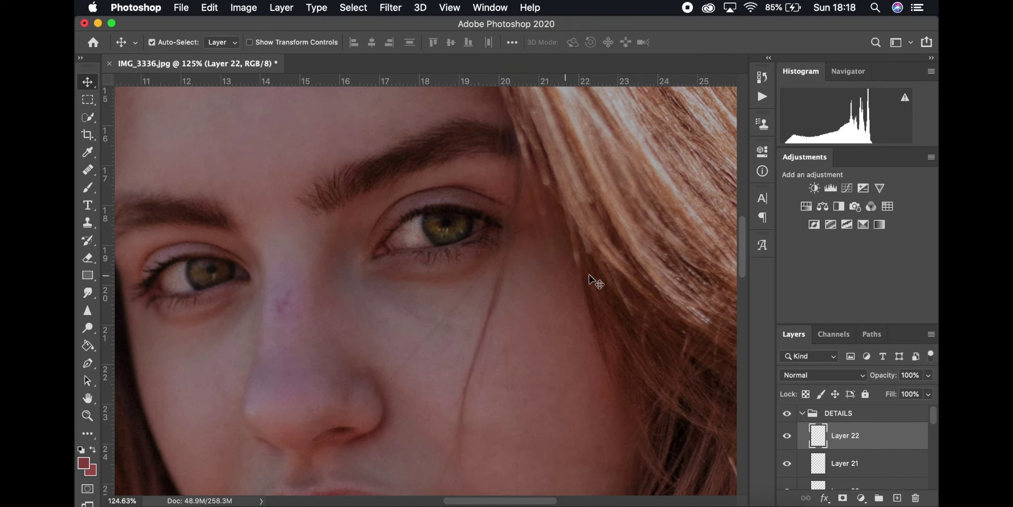
Step: Merge Layers 21 and 22, set the merged layer's opacity to 59% and check the eye corner
left_click(876, 463, "shift")
right_click(878, 464)
left_click(858, 448)
left_click(928, 375)
left_click_drag(929, 391, 912, 391)
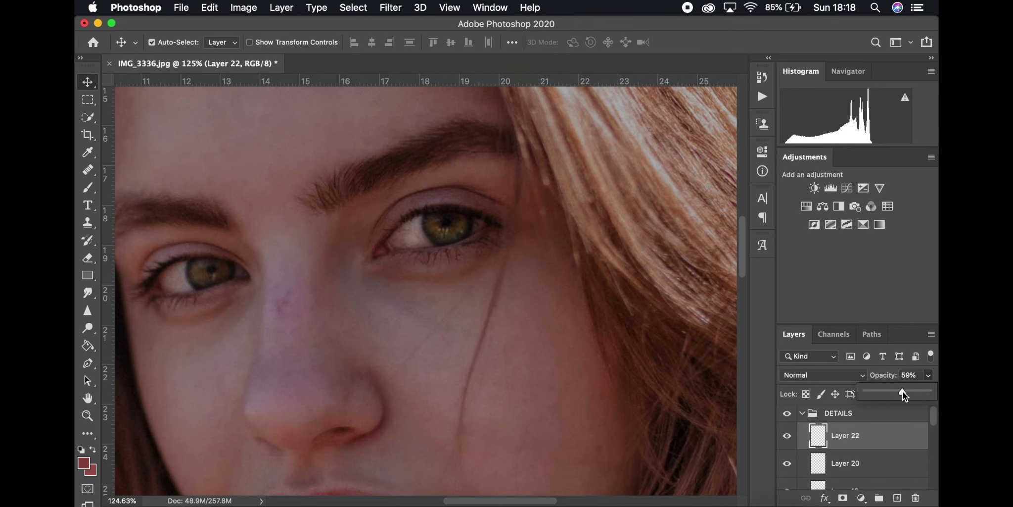
left_click(787, 436)
scroll(509, 304, "down", 5)
scroll(510, 304, "up", 4)
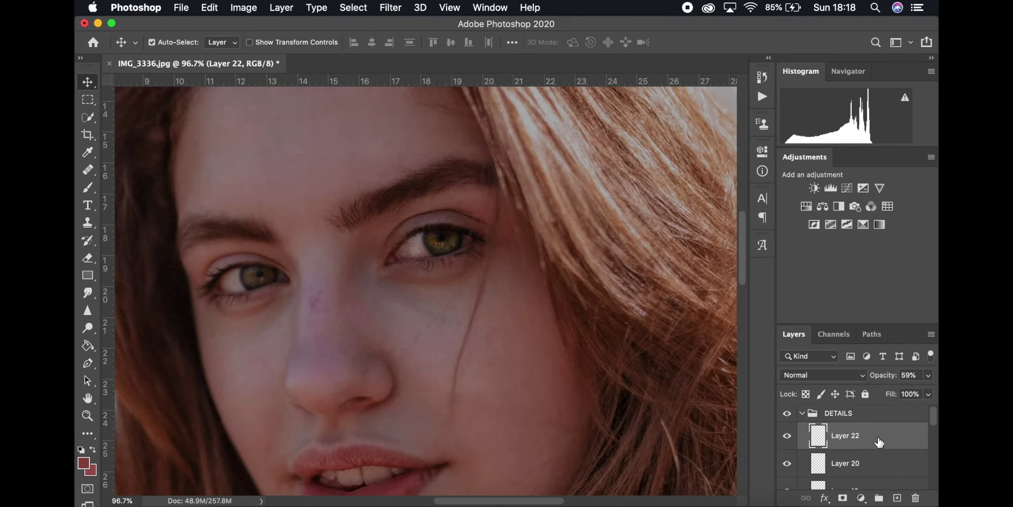
key("super+0")
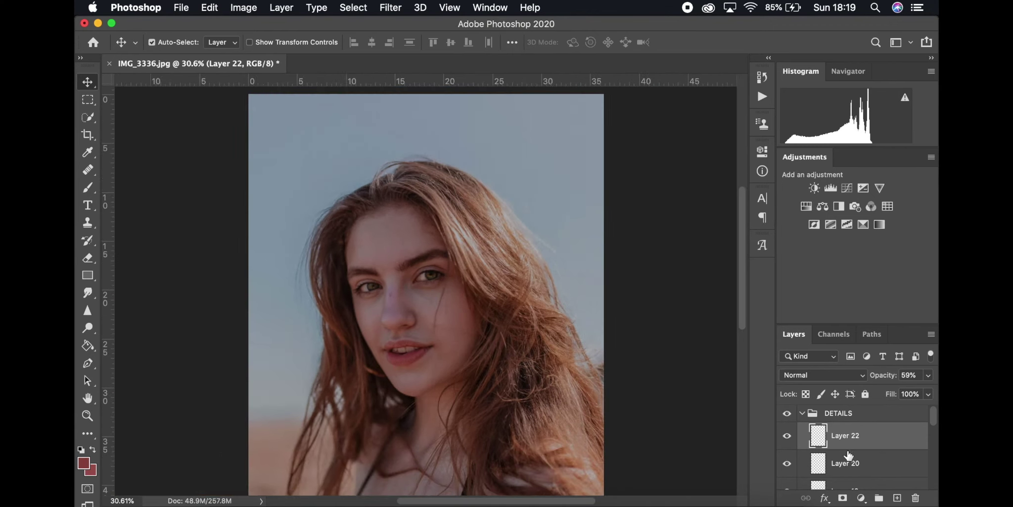
Step: Merge all layers inside the DETAILS group into one and compare the portrait with the retouching groups hidden and shown
scroll(848, 442, "down", 10)
left_click(849, 415, "shift")
right_click(850, 414)
left_click(765, 465)
scroll(840, 452, "up", 3)
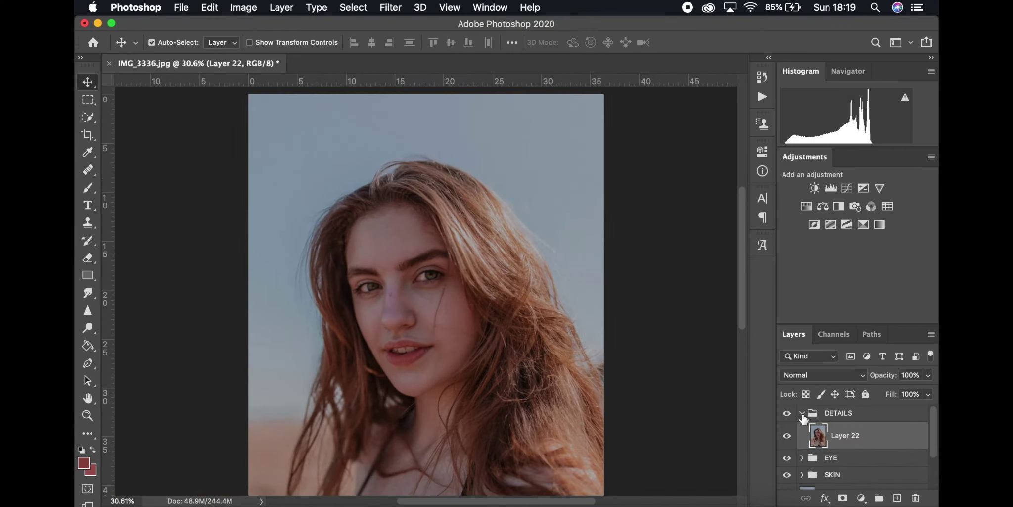
left_click(802, 414)
left_click(787, 413)
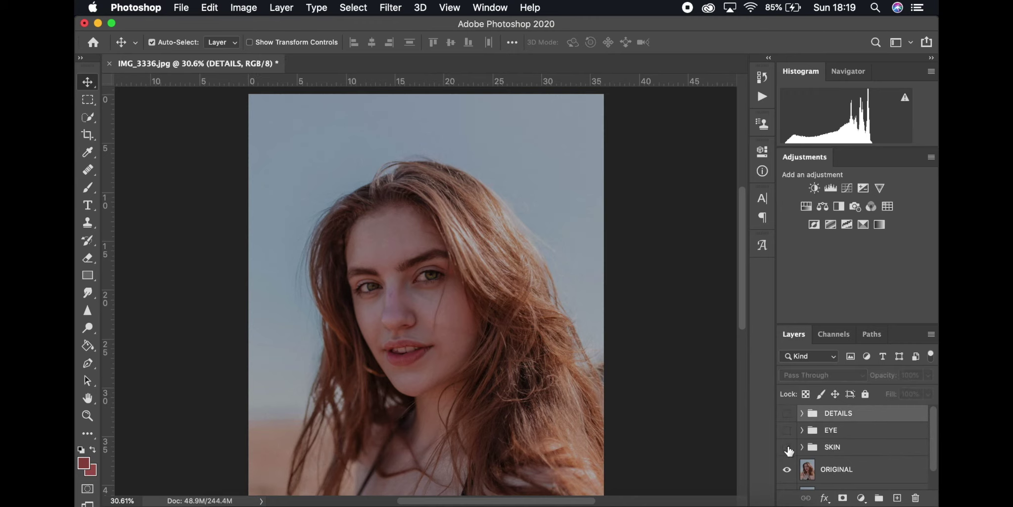
left_click(787, 413)
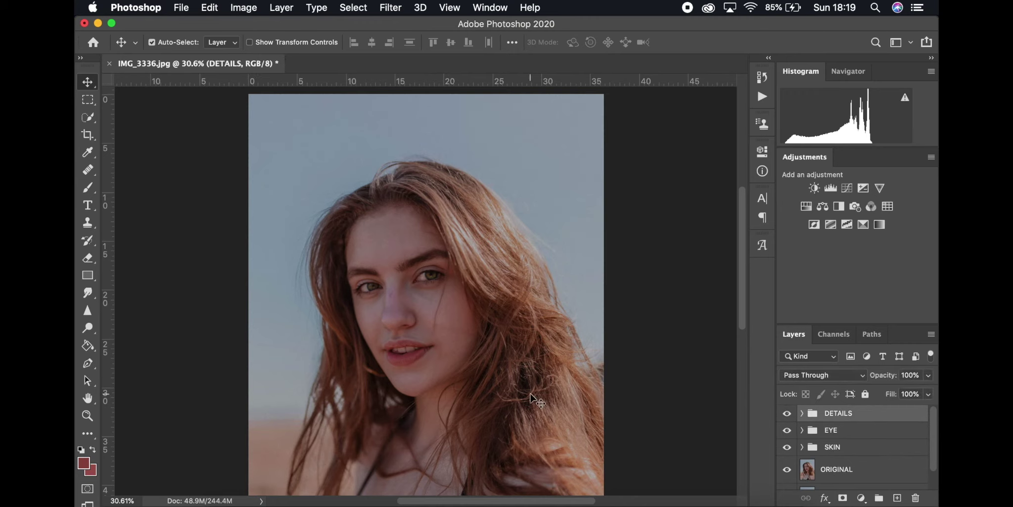
Step: Merge the DETAILS, EYE and SKIN groups into a single layer named "all retouching"
scroll(531, 394, "down", 3)
left_click(844, 450, "shift")
right_click(850, 422)
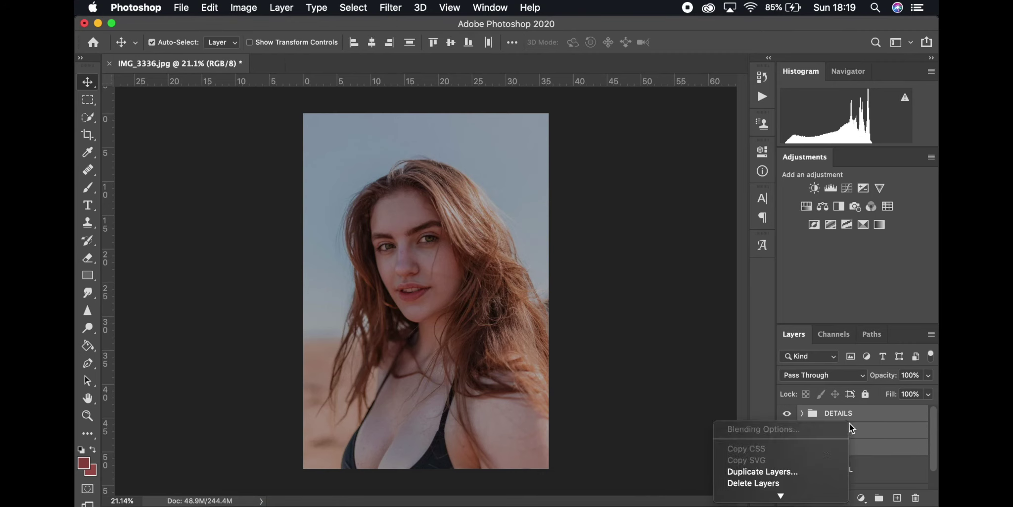
scroll(842, 431, "down", 10)
left_click(761, 382)
double_click(854, 422)
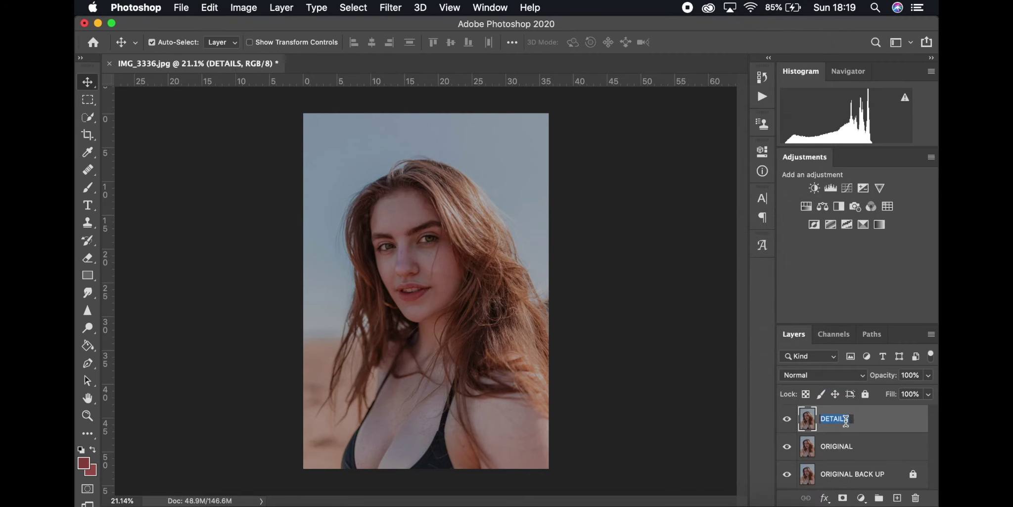
type("all retouching")
key("Return")
Step: Save a JPEG copy as IMG_3336.jpg in a new RETOUCHED folder inside EDITS
key("super+s")
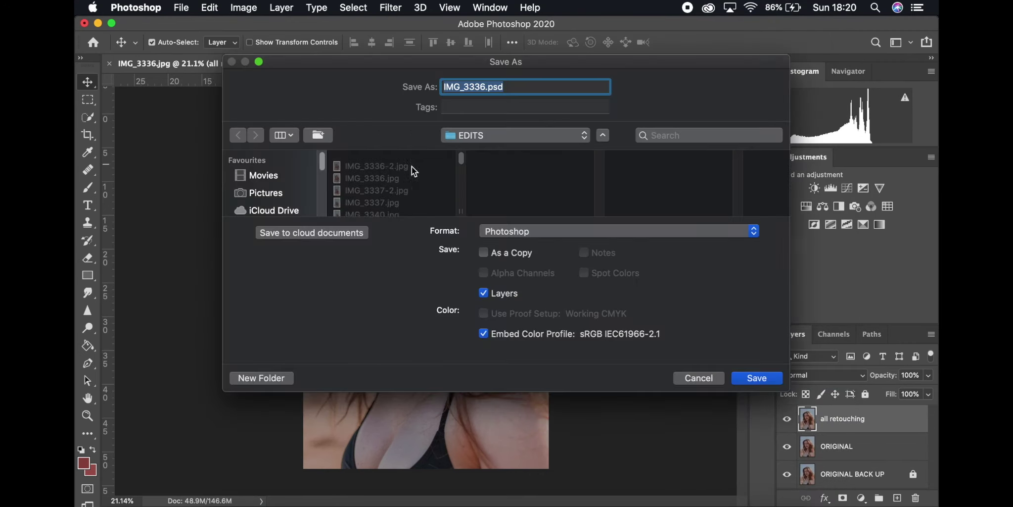
left_click(491, 138)
left_click(403, 183)
key("super+shift+n")
type("RETOUCHED")
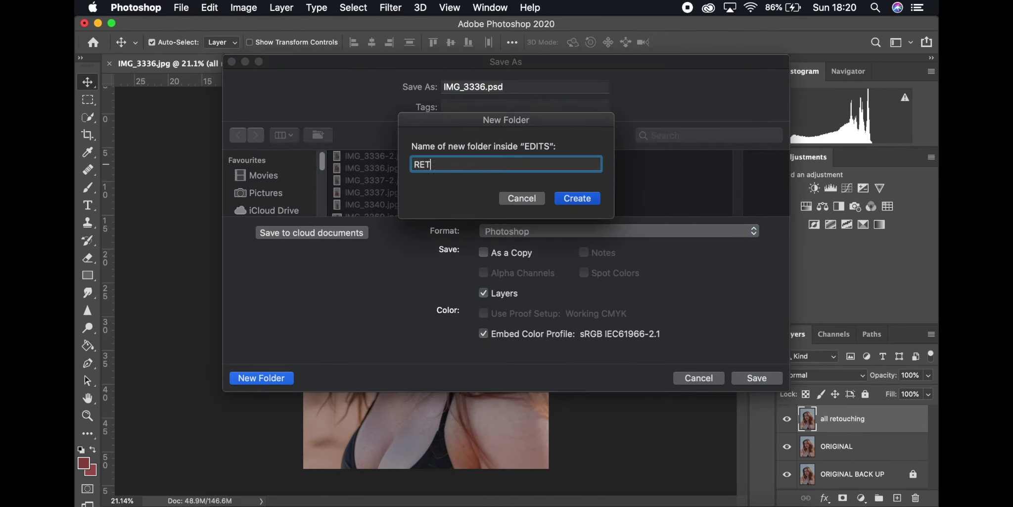
key("Return")
left_click(621, 232)
left_click(614, 316)
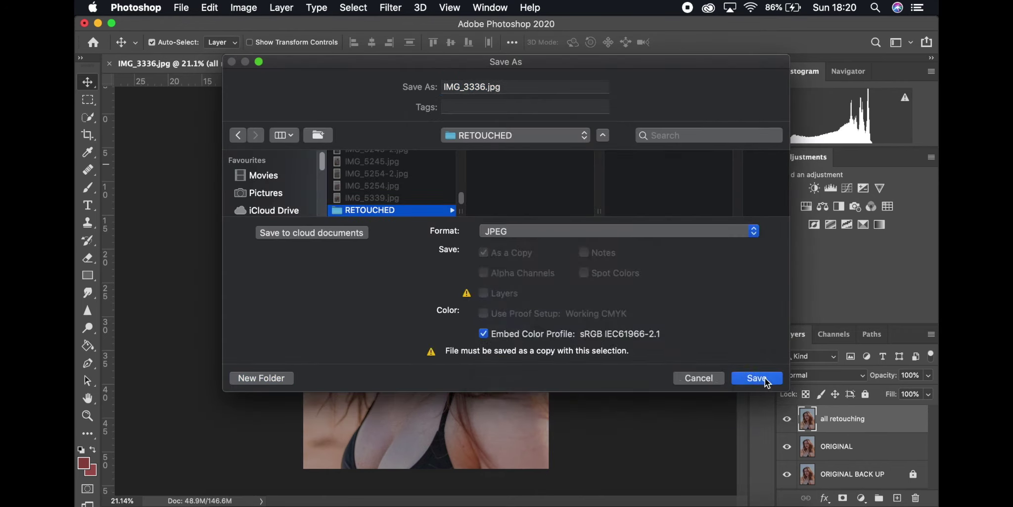
left_click(765, 380)
left_click(597, 131)
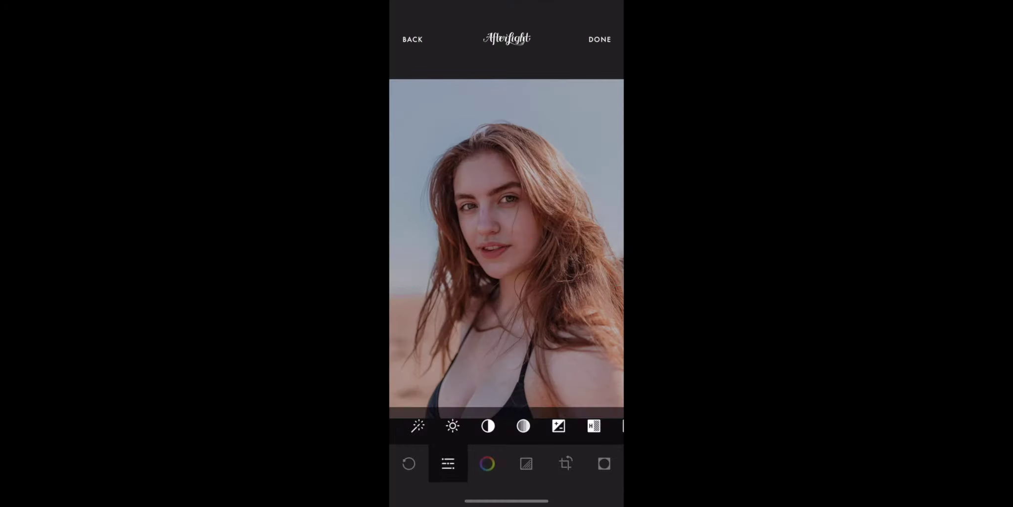
Step: In Afterlight, add light grain to the portrait at less than half strength
left_click(556, 425)
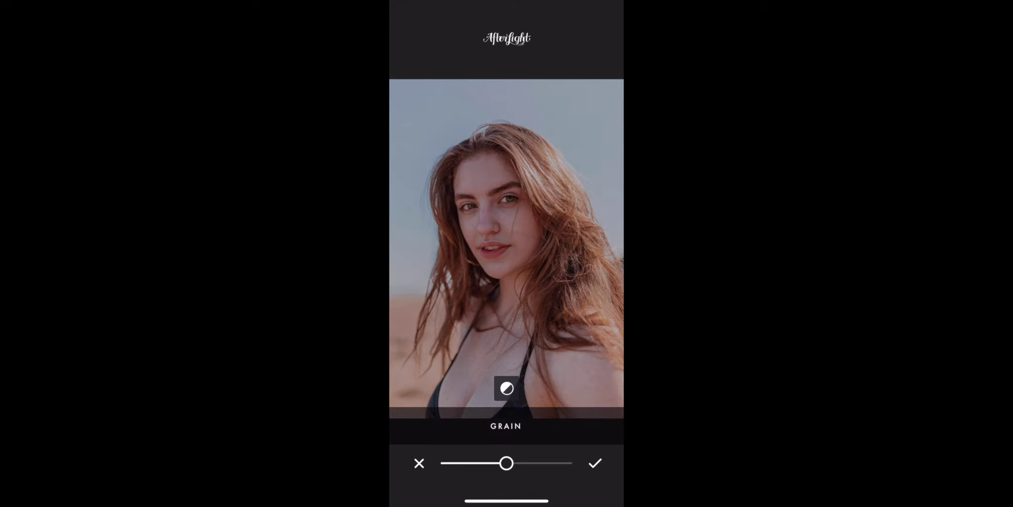
left_click_drag(507, 463, 476, 462)
left_click(506, 248)
left_click(506, 247)
left_click_drag(476, 463, 484, 463)
left_click(484, 464)
left_click(595, 463)
Step: Raise the portrait's colour temperature very slightly and accept the adjustment
scroll(507, 425, "left", 6)
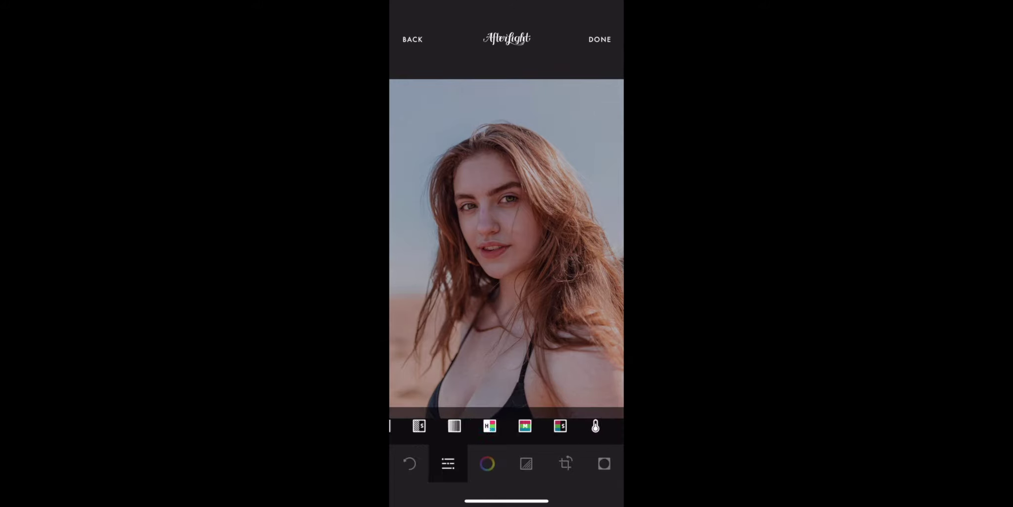
left_click(594, 425)
mouse_move(506, 463)
left_mouse_down()
mouse_move(516, 464)
mouse_move(496, 463)
mouse_move(507, 463)
left_mouse_up()
left_click(595, 463)
left_click(507, 425)
left_click(595, 464)
Step: Open the Saturation adjustment for the portrait
left_click(523, 425)
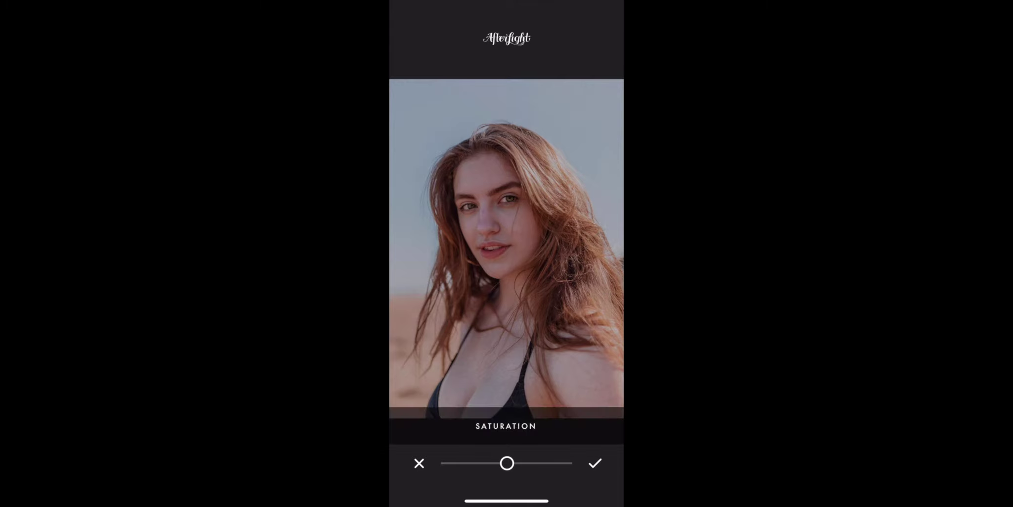